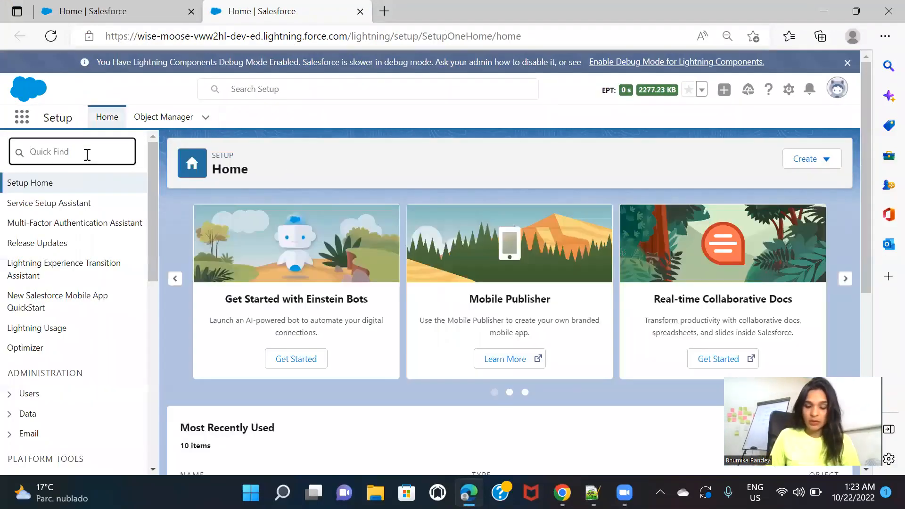
# Create a new Screen Flow from the Flows setup page and switch its canvas to Free-Form layout.
pyautogui.write('flow')
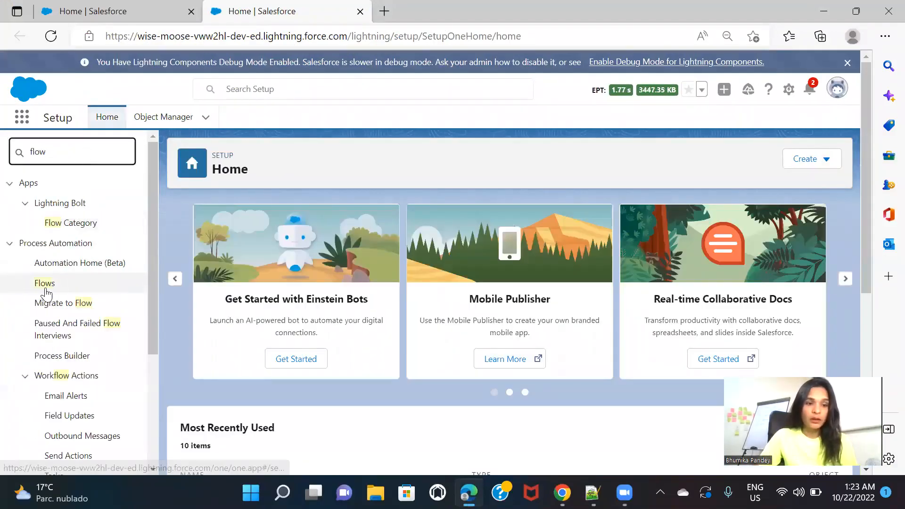
pyautogui.click(46, 284)
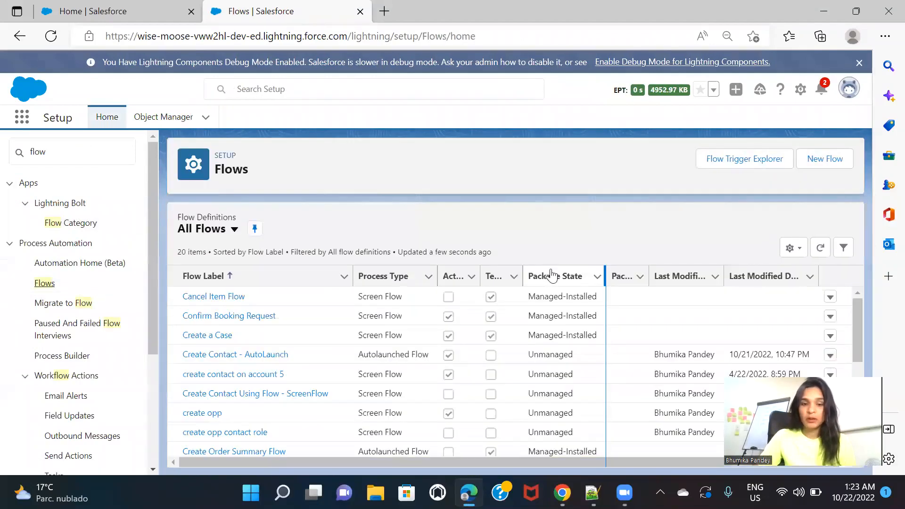
pyautogui.click(831, 163)
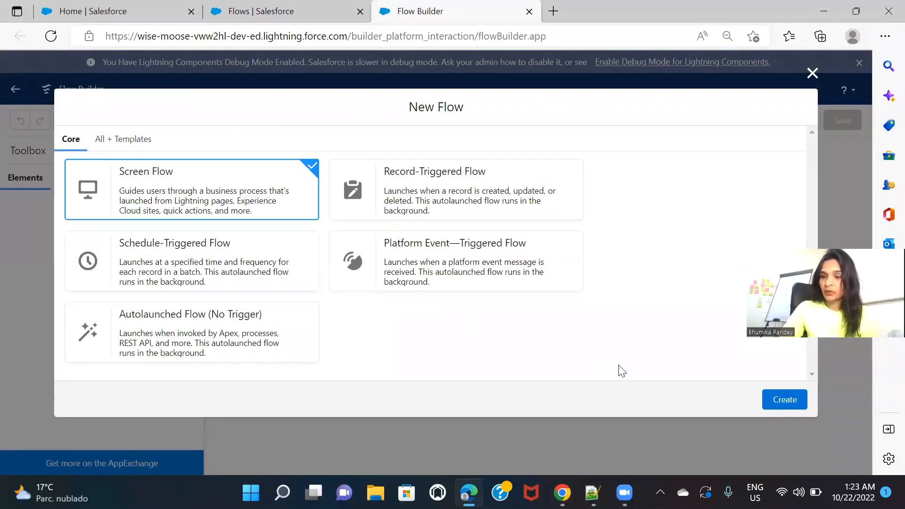
pyautogui.click(792, 401)
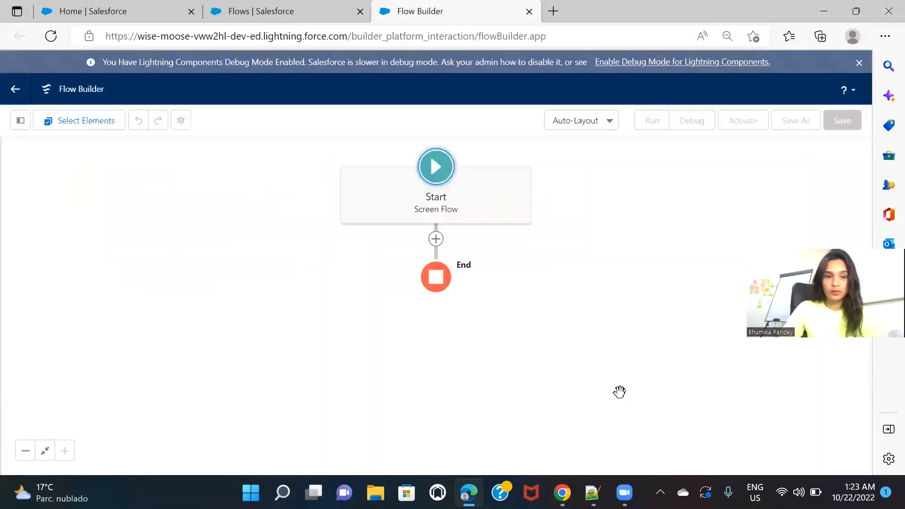
pyautogui.click(569, 124)
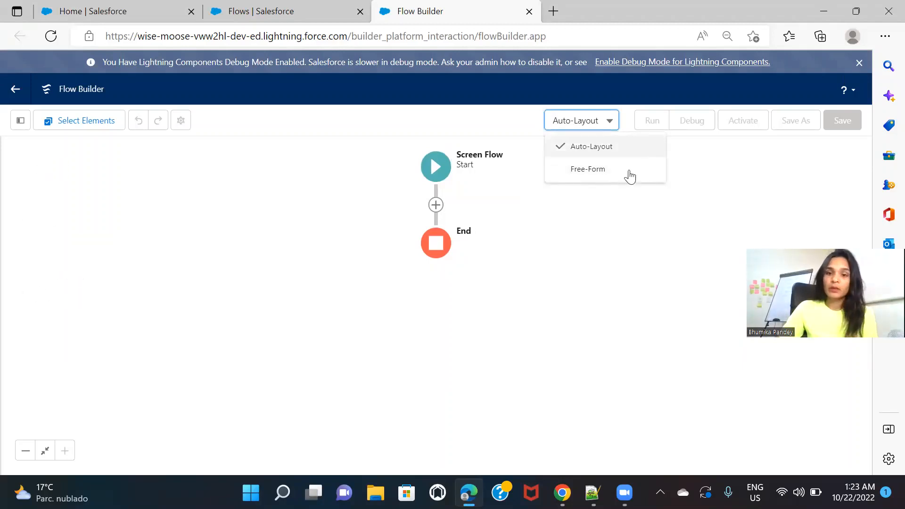
pyautogui.click(614, 179)
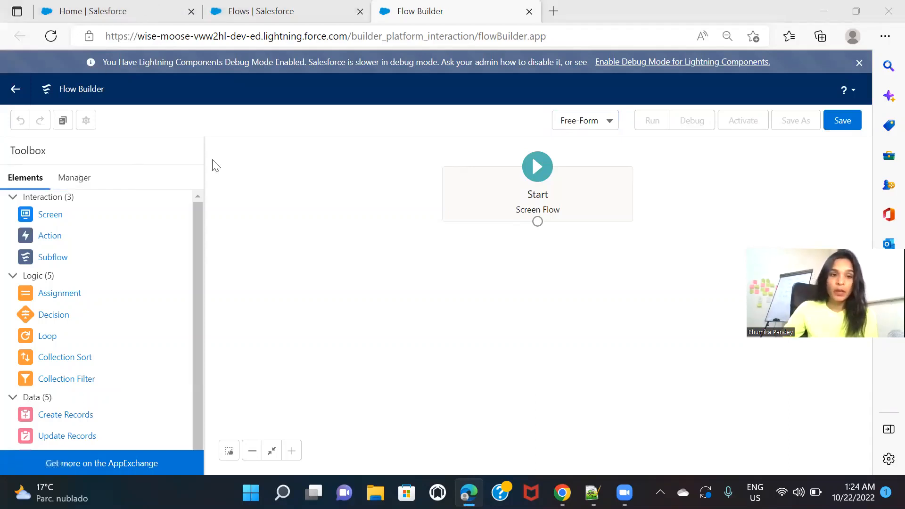
# Open the University of Arizona account in the Service app and examine the record ID in its page address.
pyautogui.click(151, 7)
pyautogui.click(197, 117)
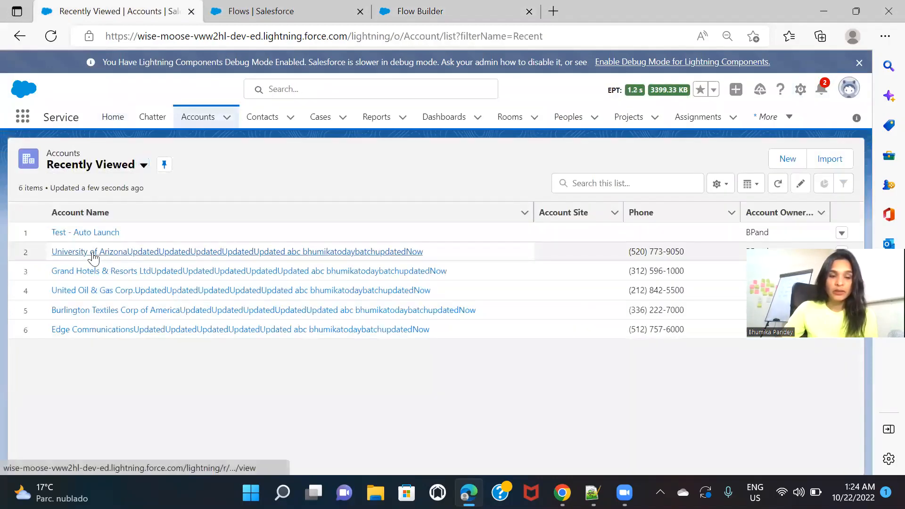
pyautogui.click(93, 254)
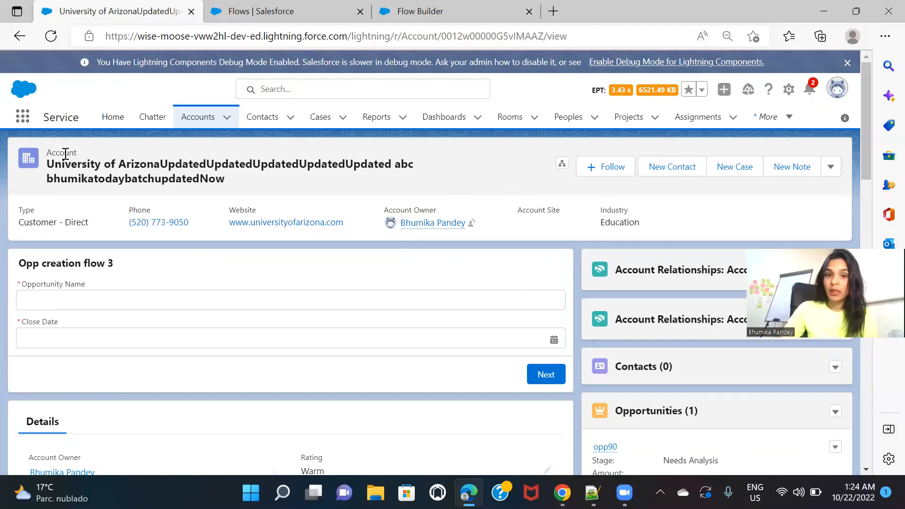
pyautogui.doubleClick(493, 35)
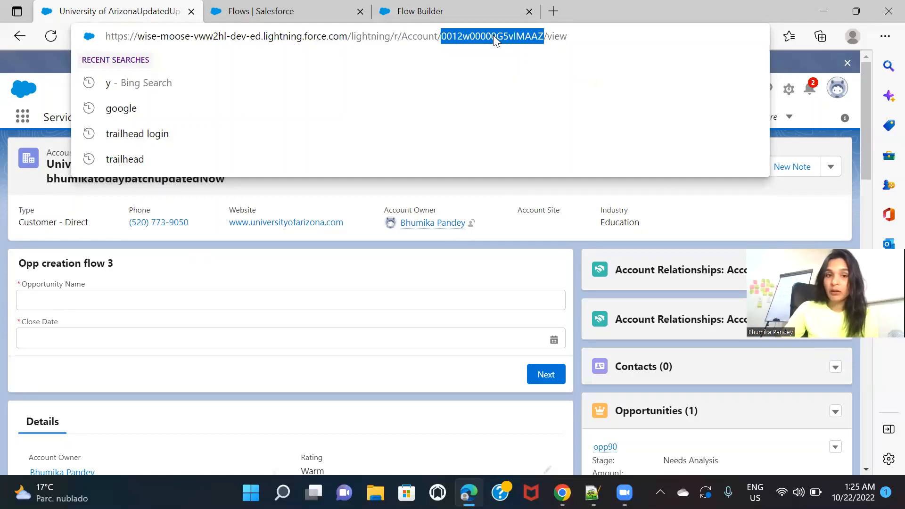
pyautogui.click(36, 198)
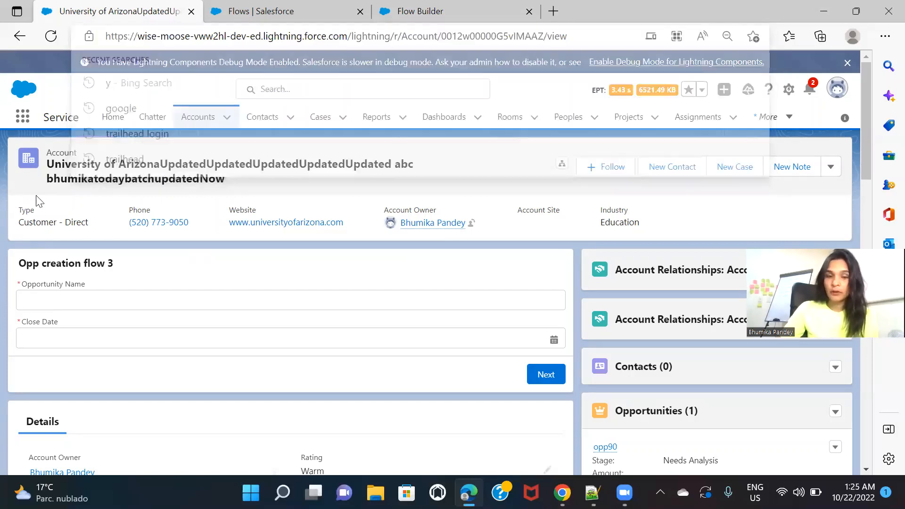
# Start a new Variable resource in the flow and give it the API name recordId.
pyautogui.click(403, 24)
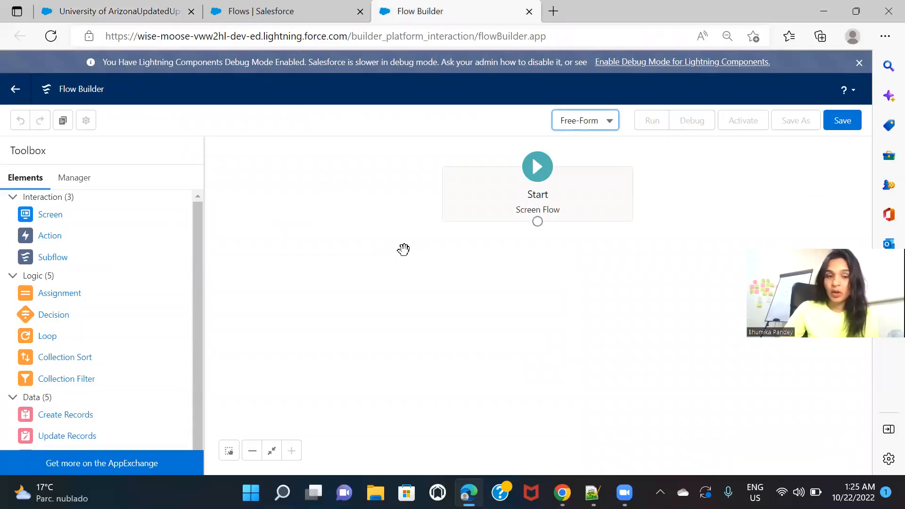
pyautogui.click(82, 183)
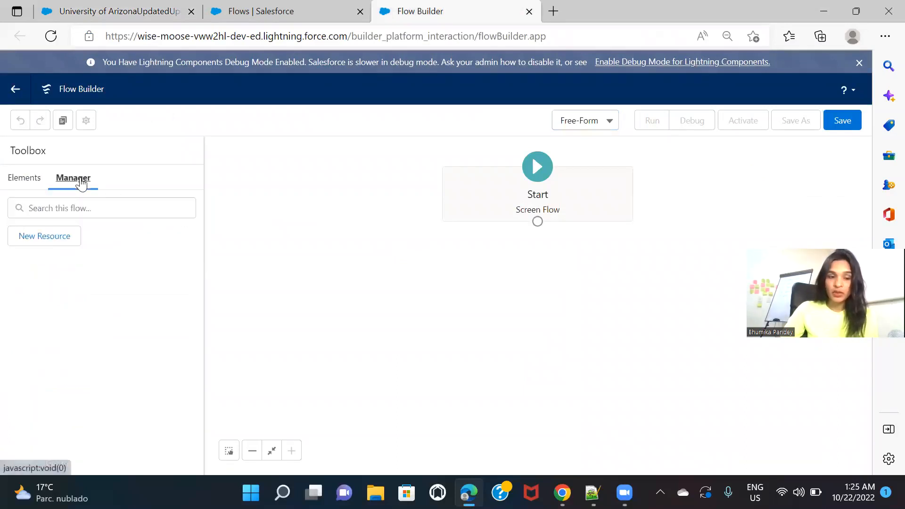
pyautogui.click(53, 239)
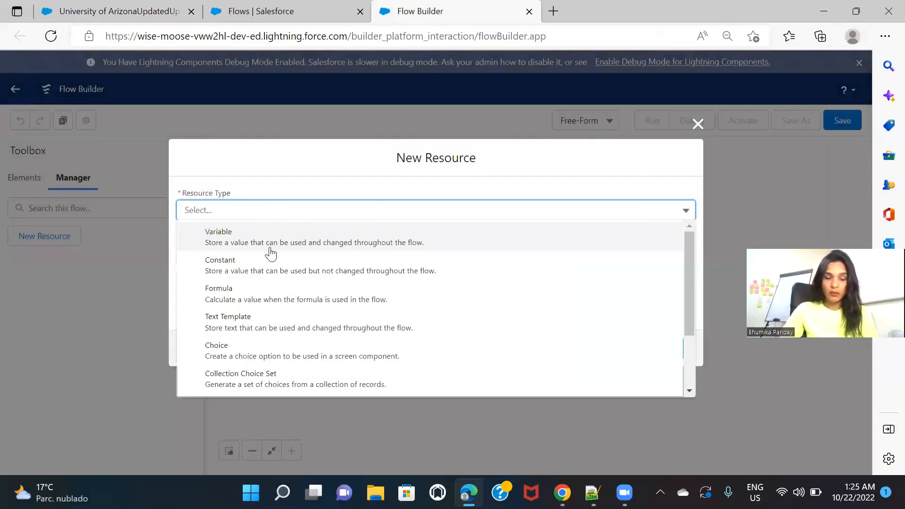
pyautogui.click(270, 249)
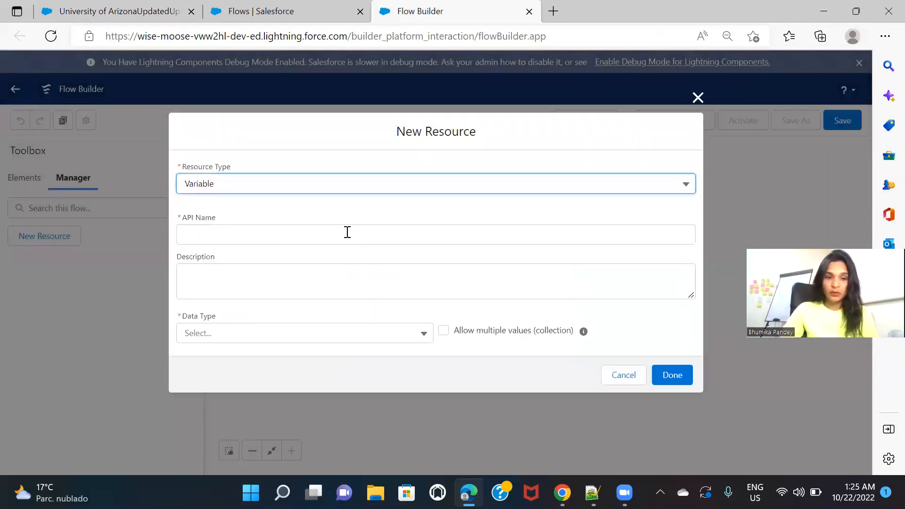
pyautogui.click(251, 235)
pyautogui.write('record')
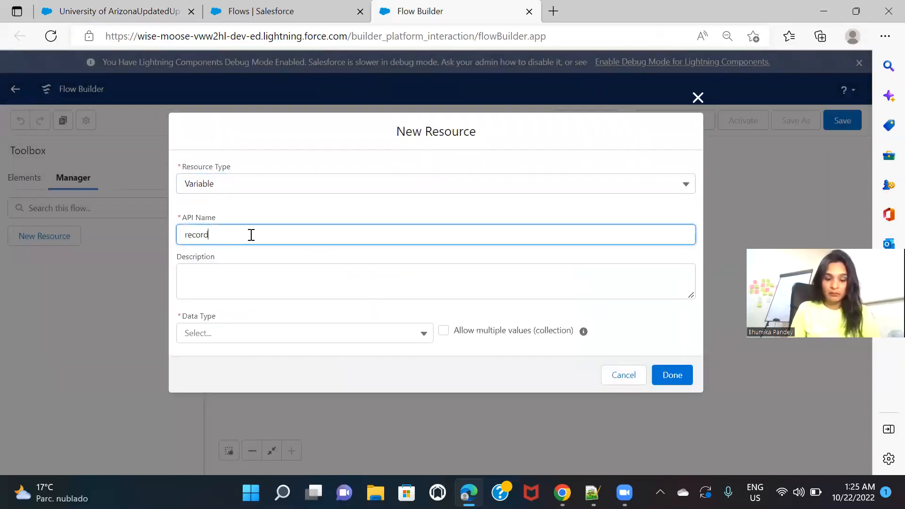
pyautogui.write('Id')
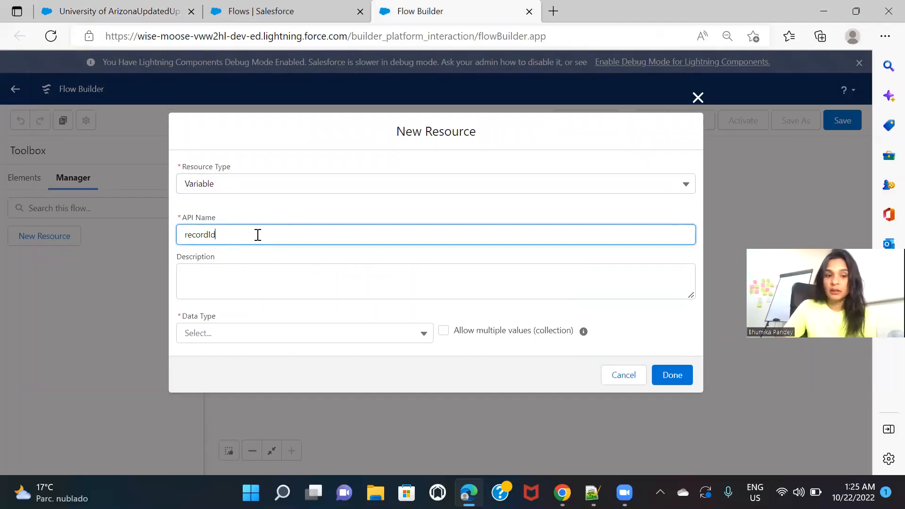
pyautogui.hotkey('ctrl', 'a')
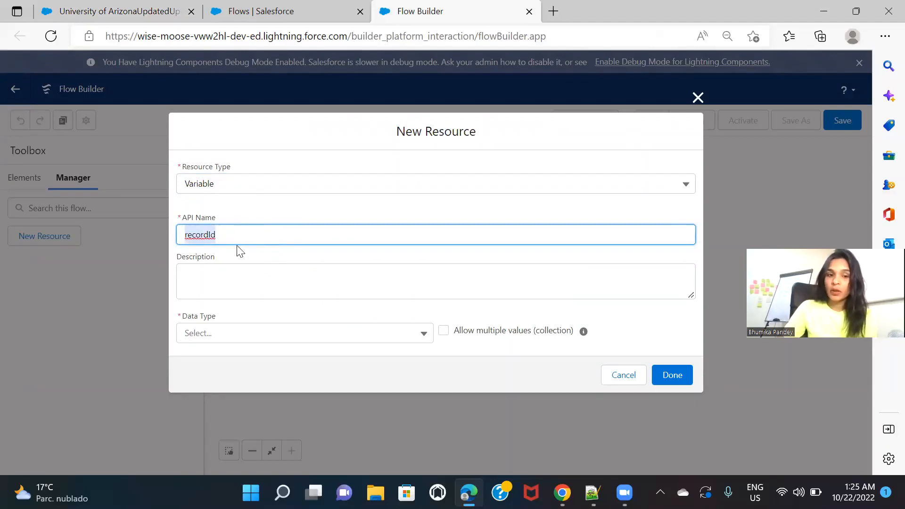
# Check the record ID in the University of Arizona account's page address again, and return to the flow.
pyautogui.click(67, 6)
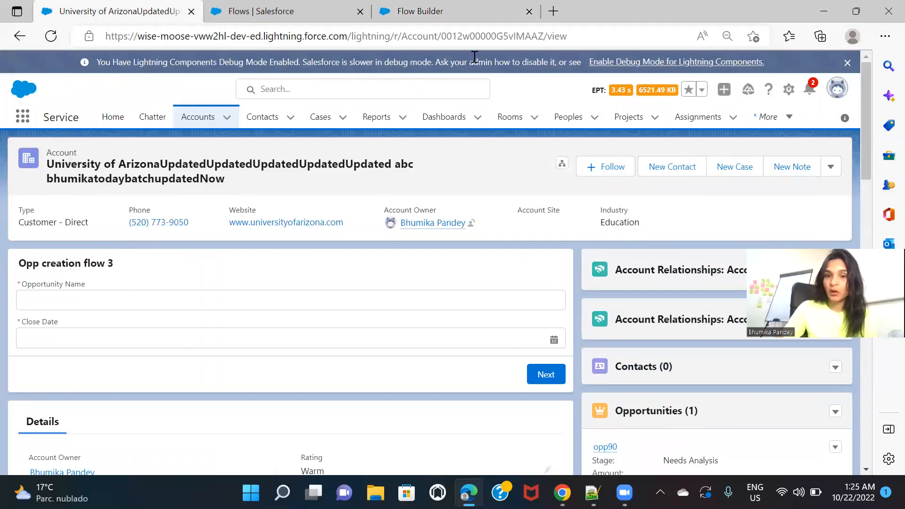
pyautogui.doubleClick(486, 35)
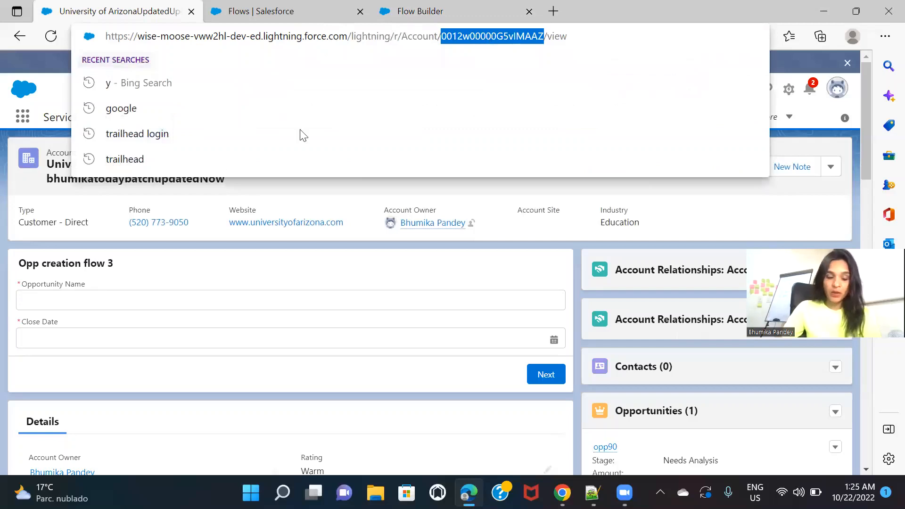
pyautogui.click(489, 9)
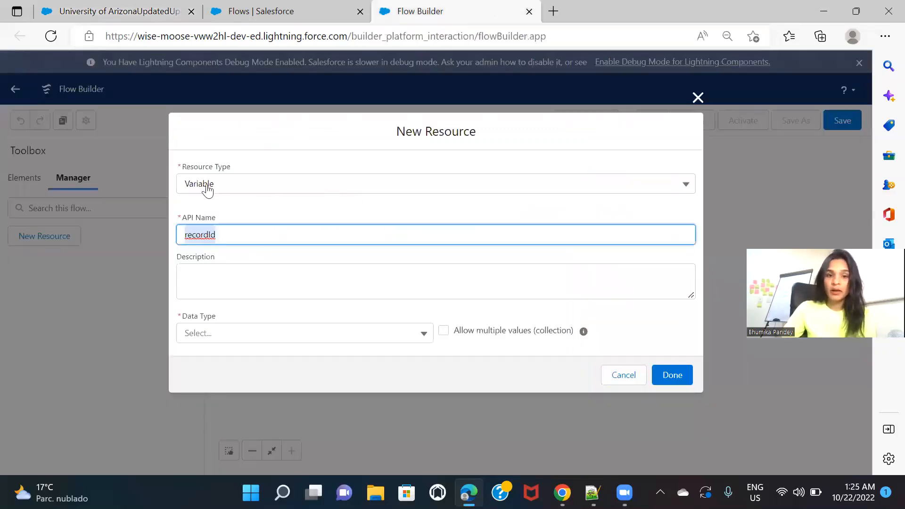
# Set the recordId variable's data type to Text, make it available for input, and finish creating it.
pyautogui.click(222, 234)
pyautogui.click(363, 334)
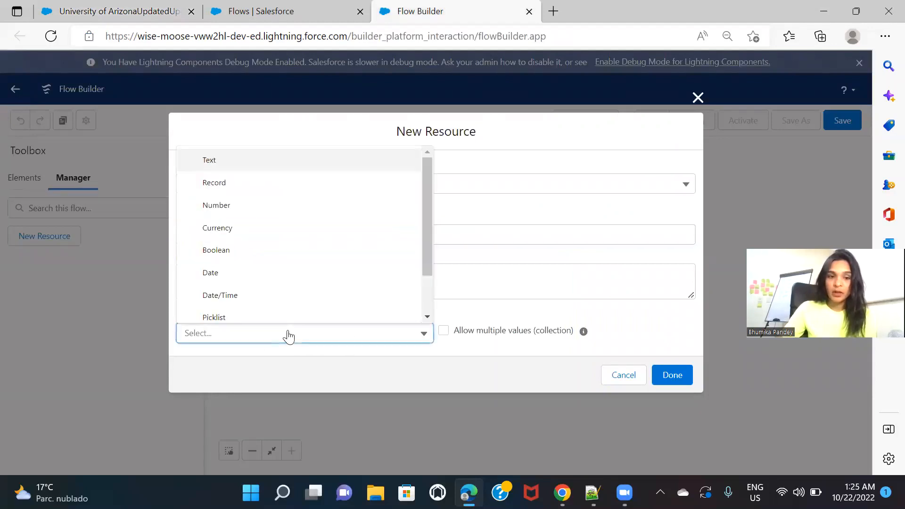
pyautogui.click(243, 164)
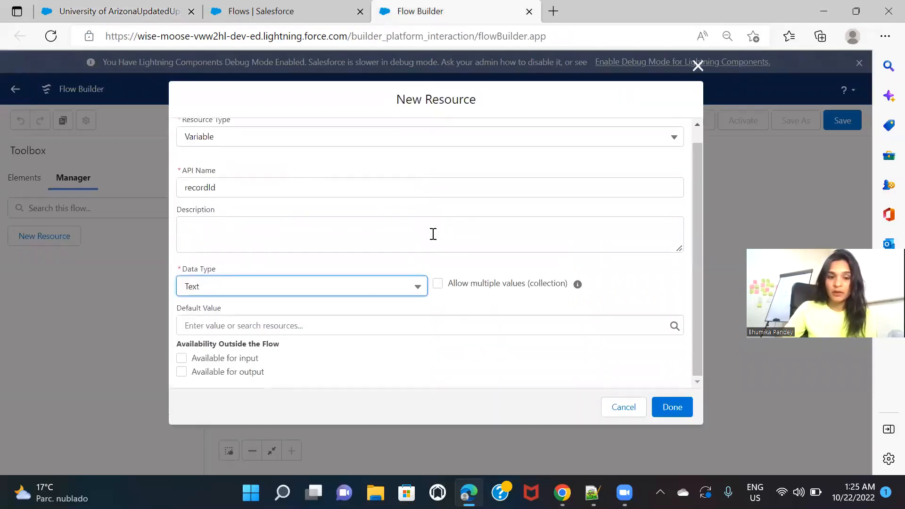
pyautogui.click(227, 359)
pyautogui.click(669, 406)
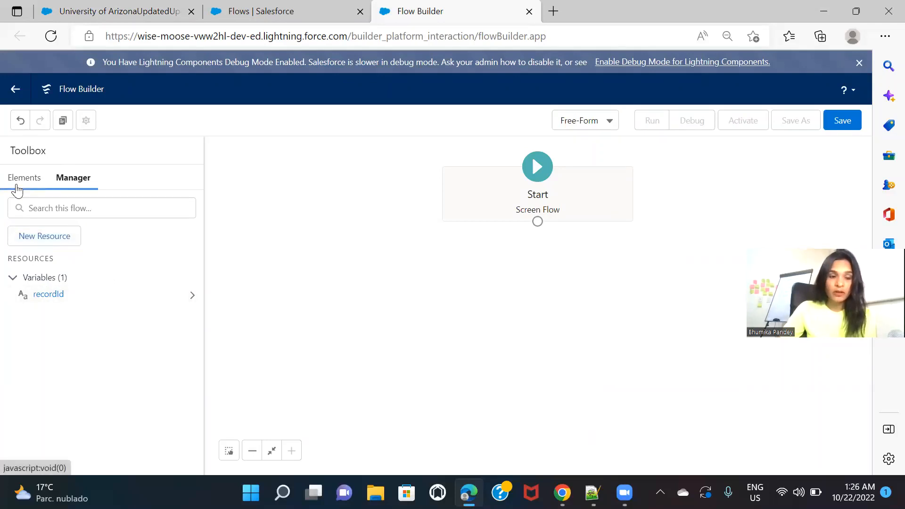
# Add a Screen element below Start with the label Create Contact and API name Create_Contact.
pyautogui.click(16, 179)
pyautogui.moveTo(49, 216); pyautogui.dragTo(546, 282)
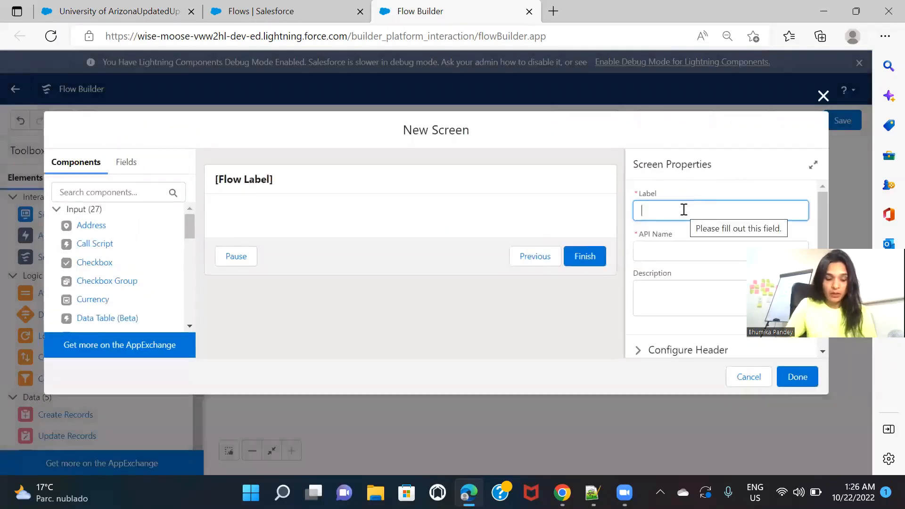
pyautogui.write('S')
pyautogui.press('BackSpace')
pyautogui.write('Crea')
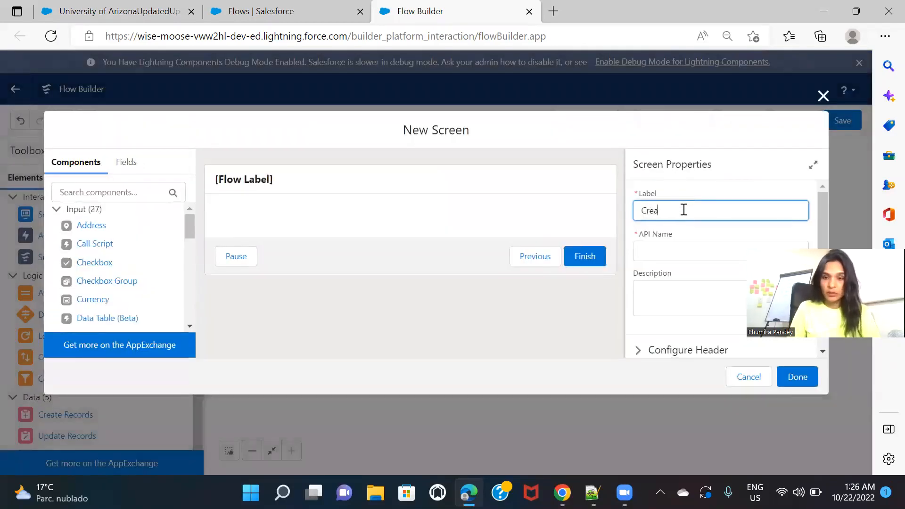
pyautogui.write('te Contact')
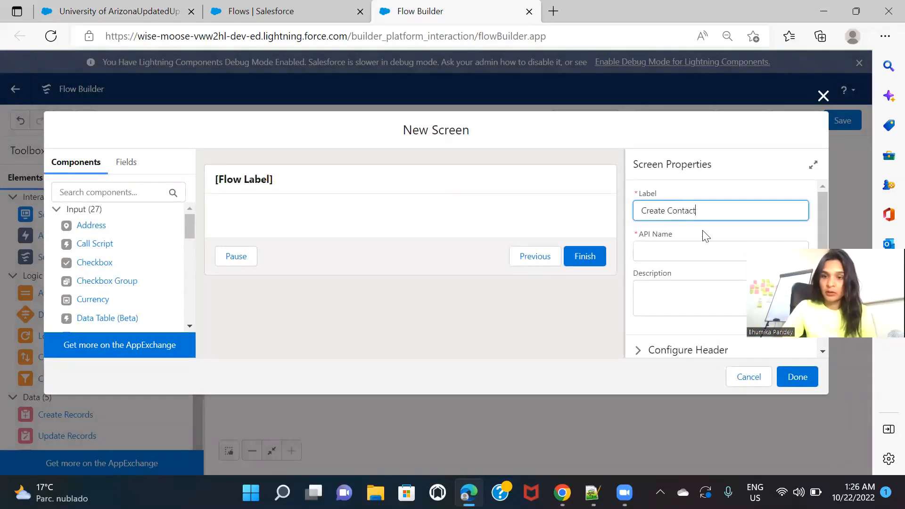
pyautogui.click(710, 239)
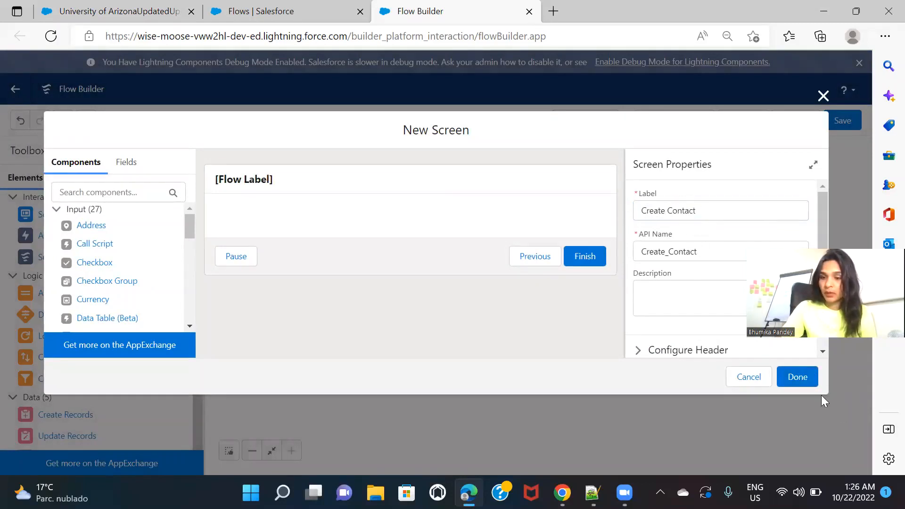
pyautogui.click(797, 378)
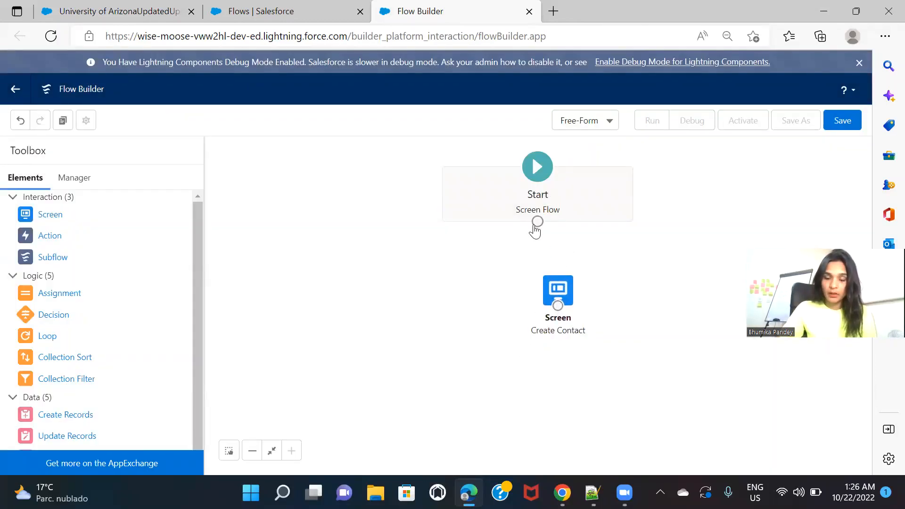
# Add a required Text component labelled Last Name to the Create Contact screen, and connect Start to that screen.
pyautogui.doubleClick(571, 296)
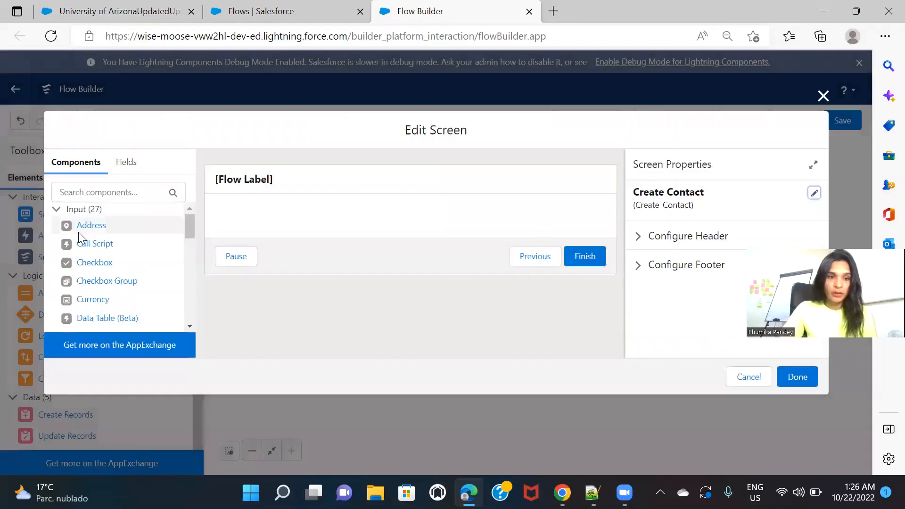
pyautogui.click(96, 192)
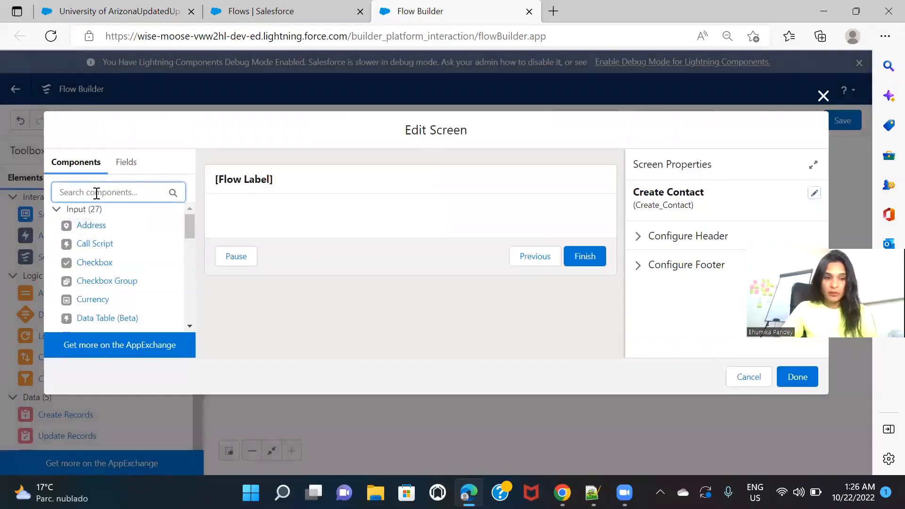
pyautogui.write('tex')
pyautogui.moveTo(59, 244); pyautogui.dragTo(264, 219)
pyautogui.click(689, 203)
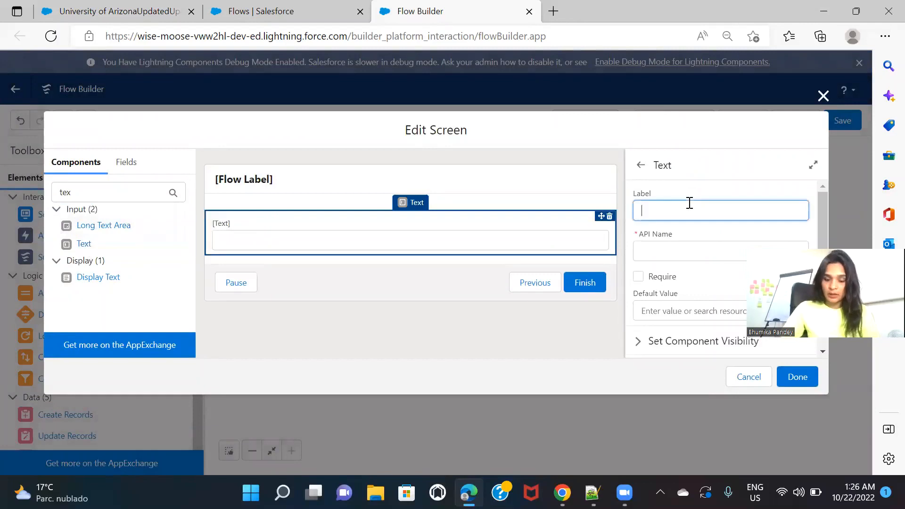
pyautogui.write('Last Name')
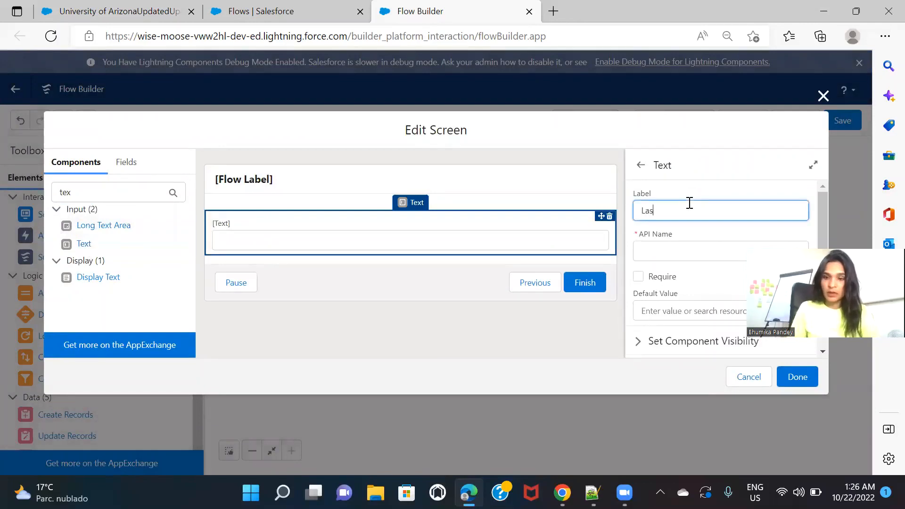
pyautogui.click(717, 237)
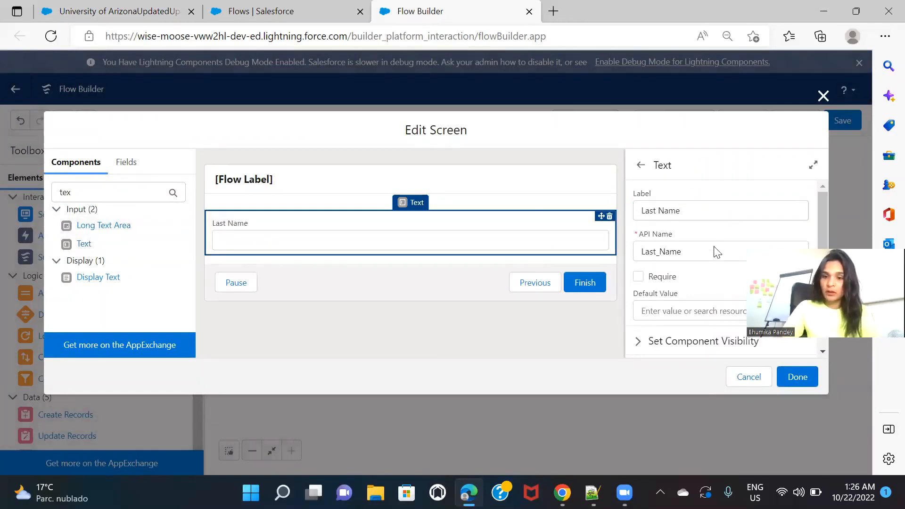
pyautogui.click(640, 279)
pyautogui.click(802, 377)
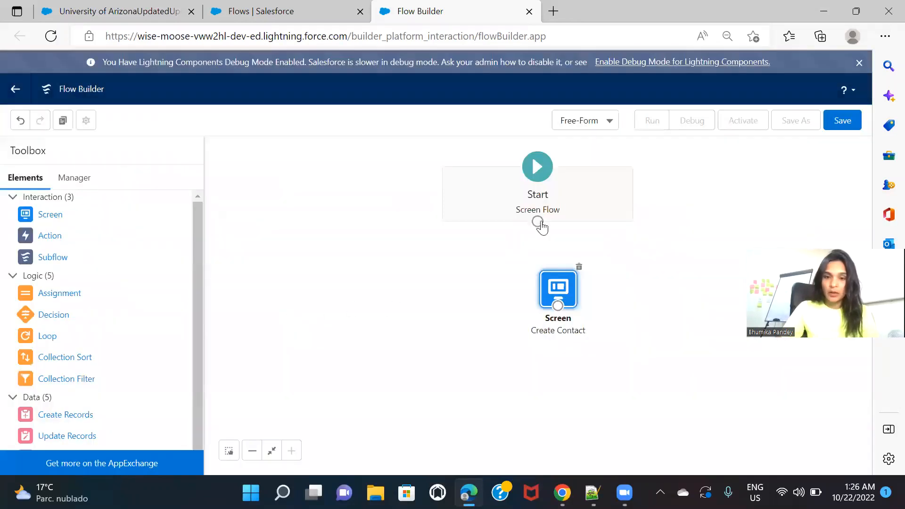
pyautogui.moveTo(537, 222); pyautogui.dragTo(559, 289)
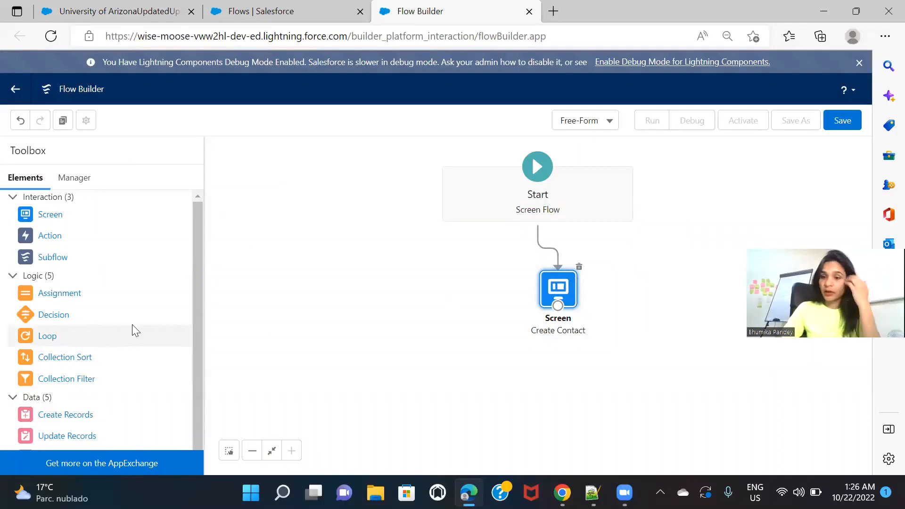
# Add a Create Records element below the Create Contact screen, labelled Create Contact Using Flow - ScreenFlow, with API name Create_Contact_Using_Flow_ScreenFlow.
pyautogui.scroll(-1, 132, 329)
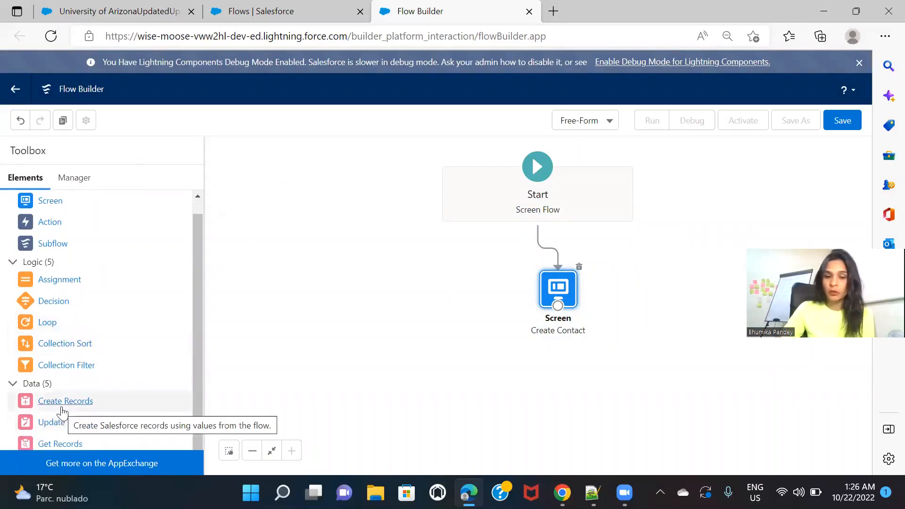
pyautogui.moveTo(62, 412); pyautogui.dragTo(558, 388)
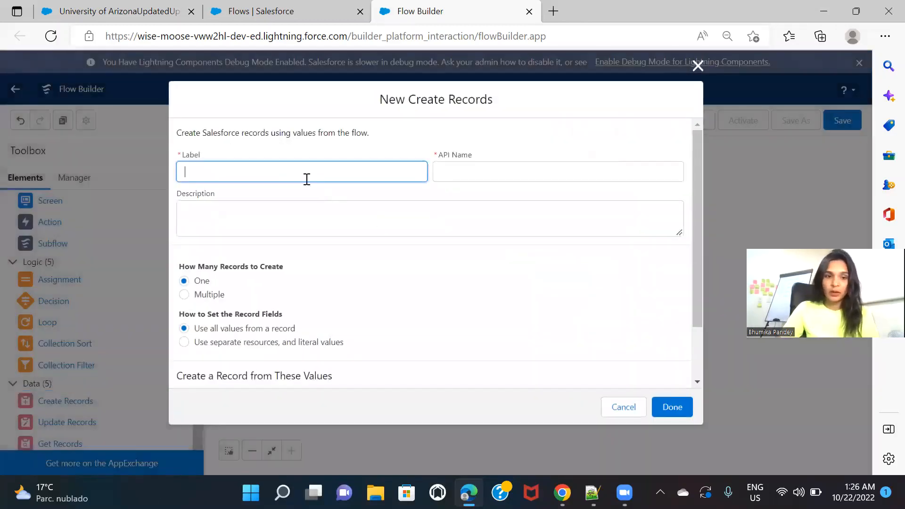
pyautogui.write('C')
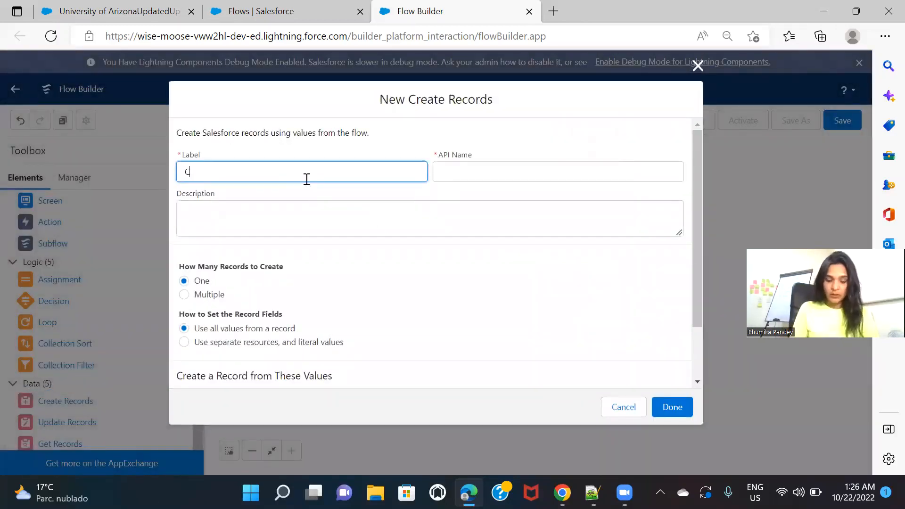
pyautogui.write('reate Cr')
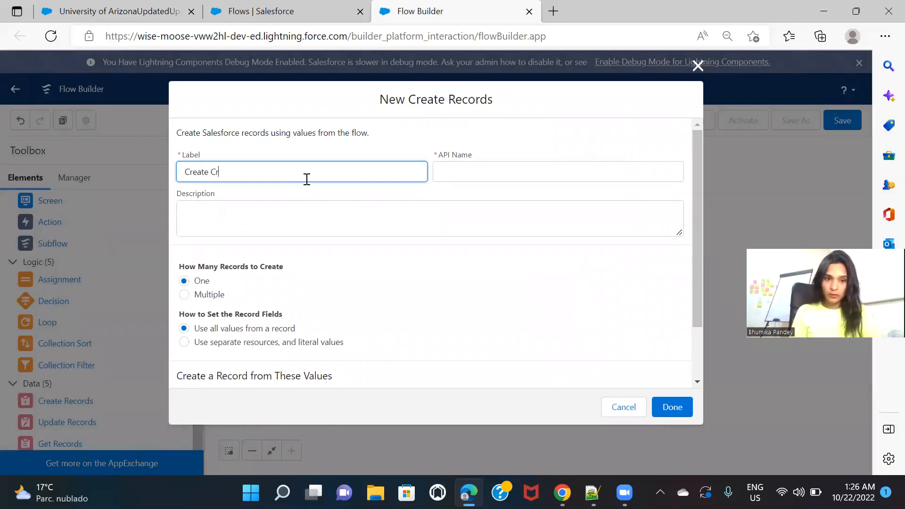
pyautogui.press('BackSpace')
pyautogui.write('ontact ')
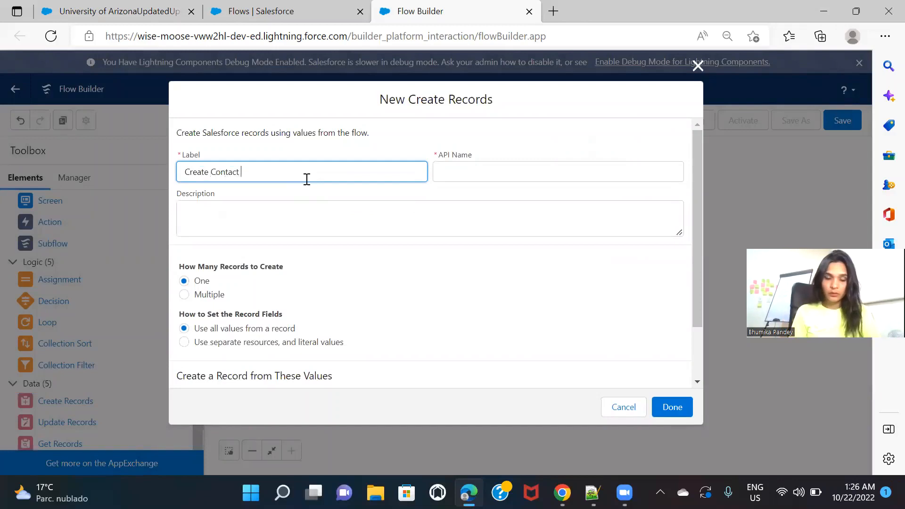
pyautogui.write('Using Flow ')
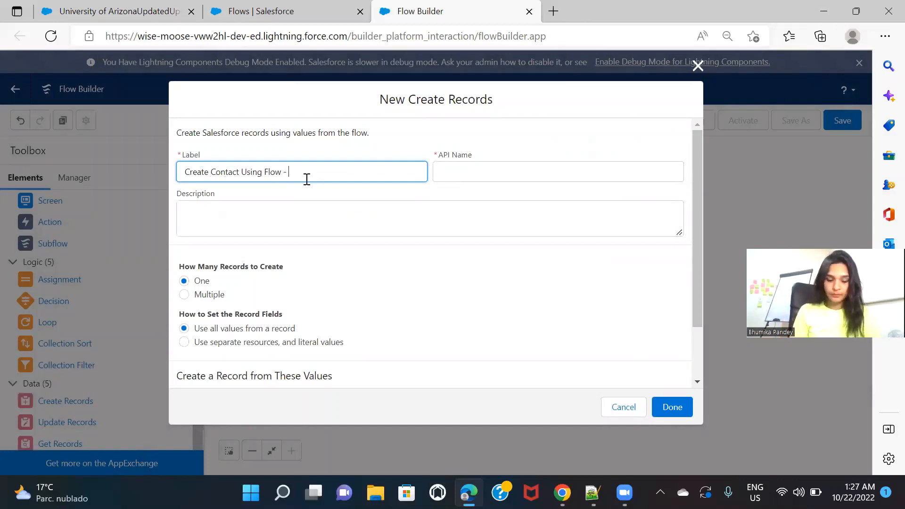
pyautogui.write('- Scrren')
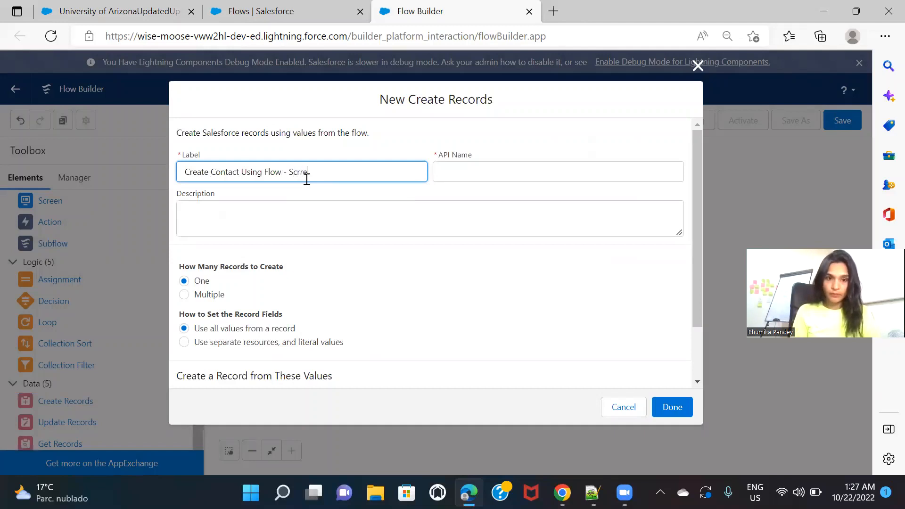
pyautogui.press('BackSpace')
pyautogui.press('BackSpace')
pyautogui.press('BackSpace')
pyautogui.write('reenFlow')
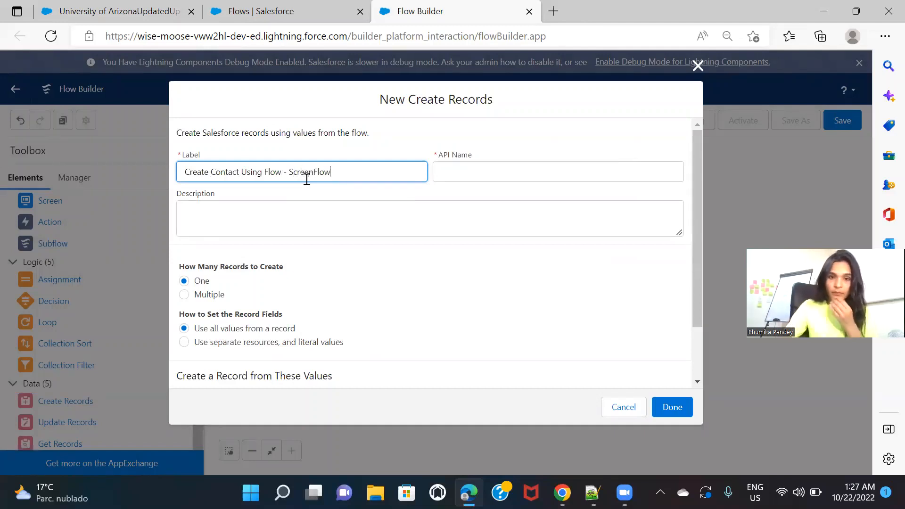
pyautogui.click(333, 192)
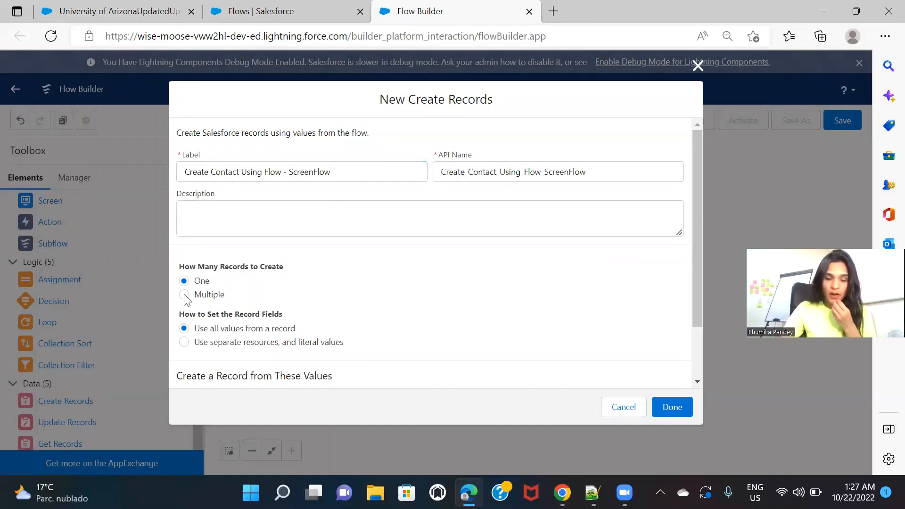
# Set the element's record fields to use separate resources and literal values, and choose Contact as the object to create.
pyautogui.scroll(-1, 406, 293)
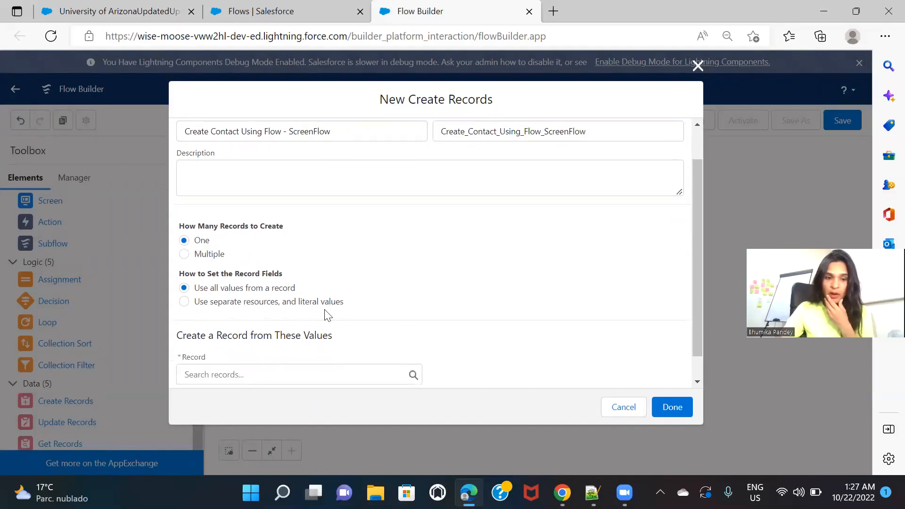
pyautogui.click(300, 304)
pyautogui.click(255, 370)
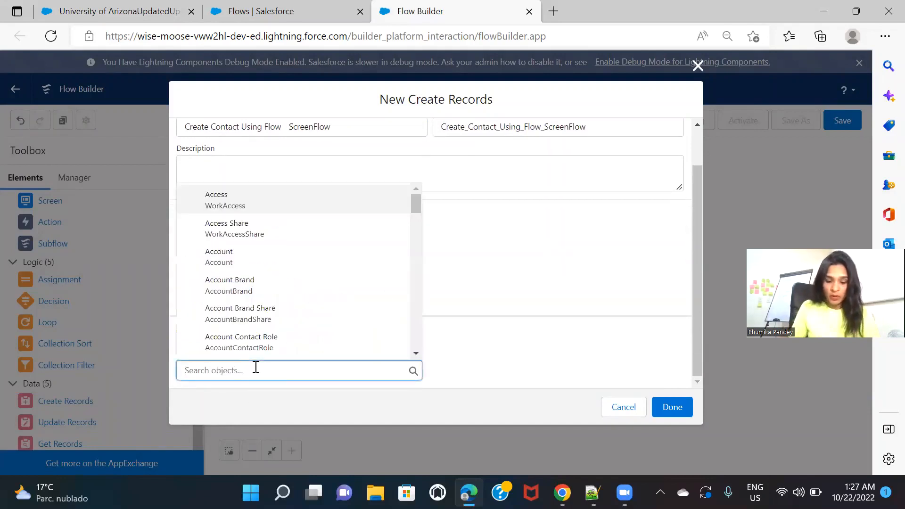
pyautogui.write('cont')
pyautogui.click(267, 288)
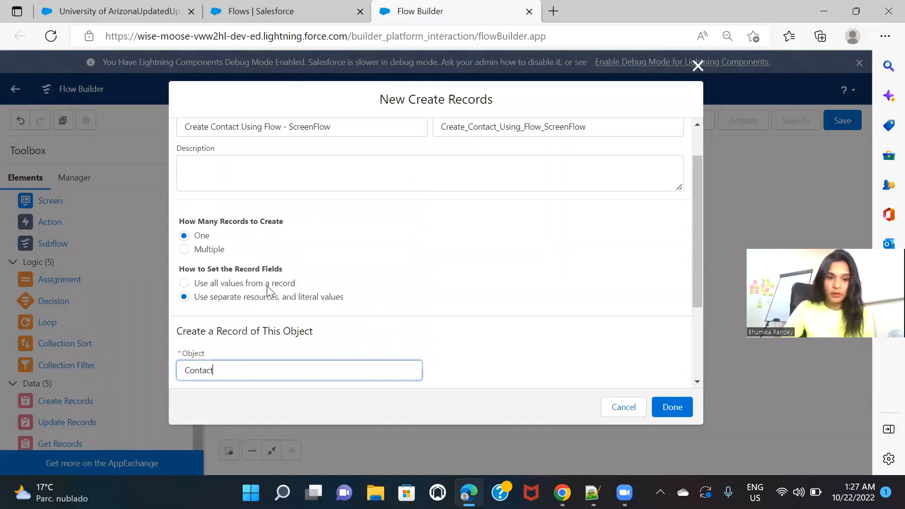
# Set the contact's LastName field to the Last_Name screen component.
pyautogui.scroll(-3, 537, 300)
pyautogui.click(307, 320)
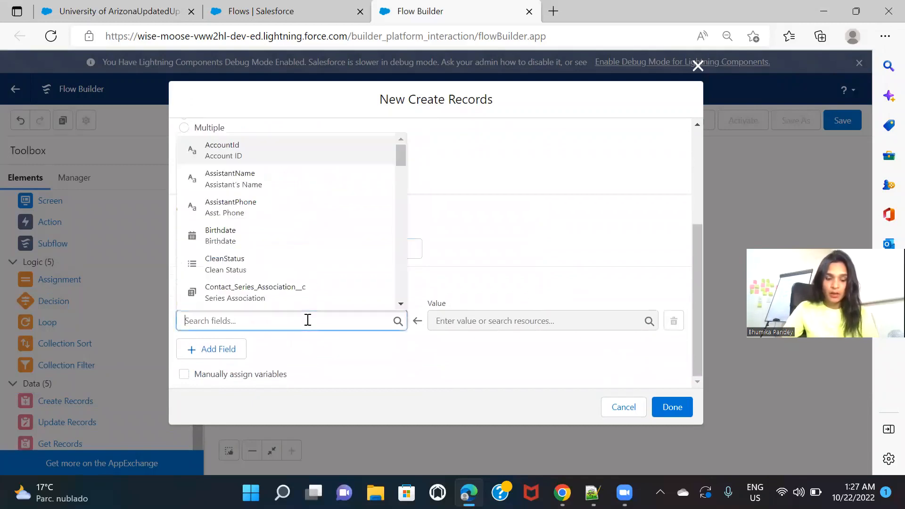
pyautogui.write('las')
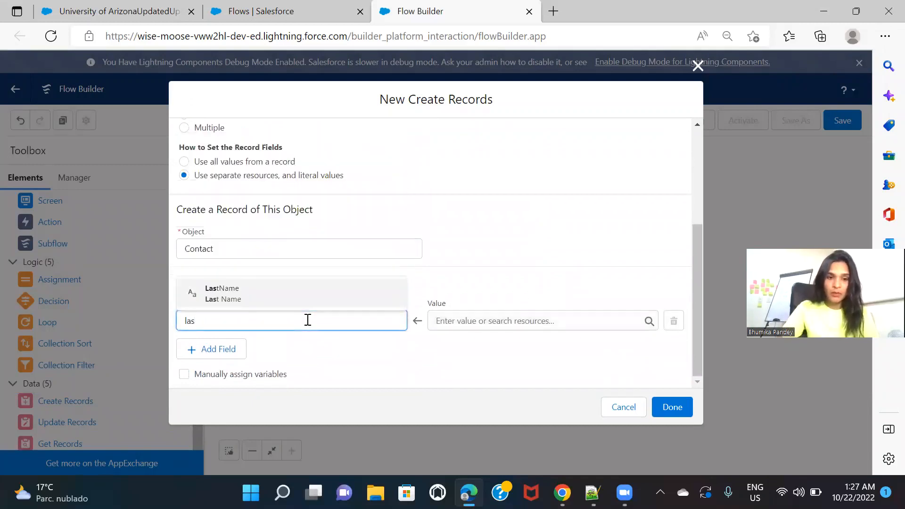
pyautogui.click(297, 293)
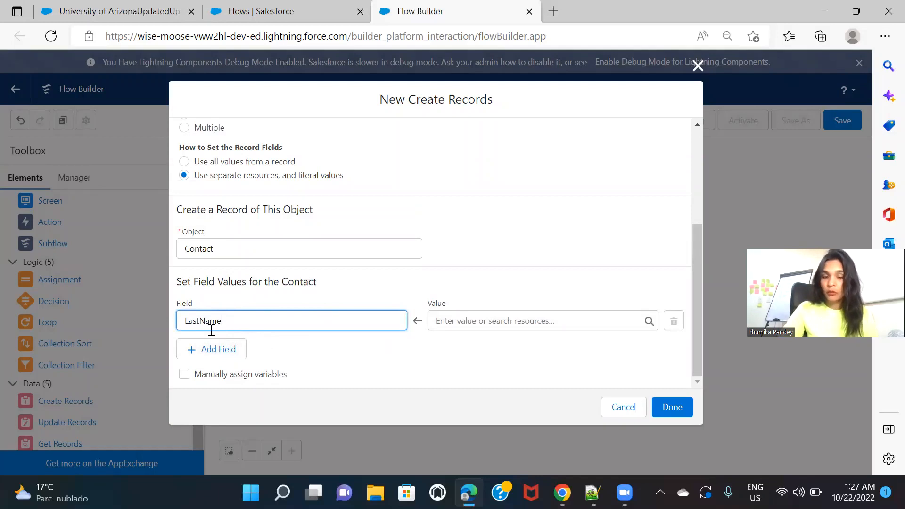
pyautogui.click(510, 329)
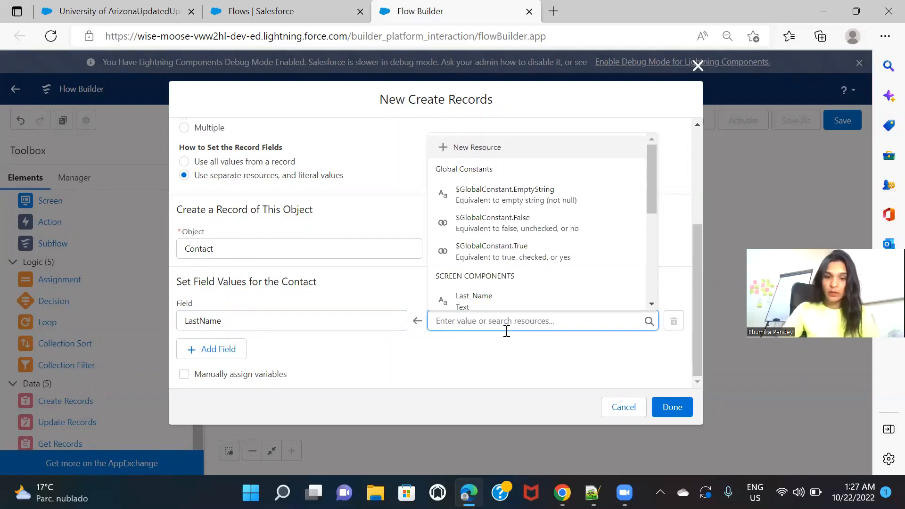
pyautogui.click(479, 301)
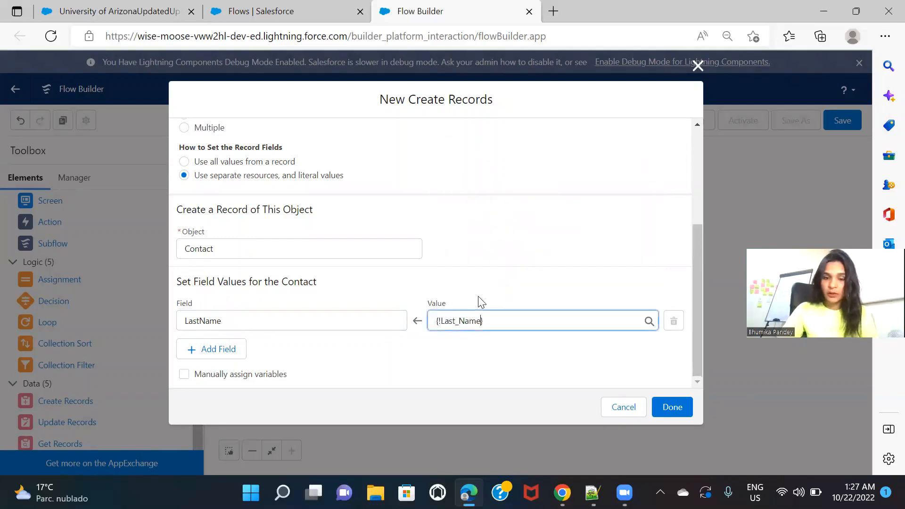
# Add a second field that sets the contact's AccountId to the recordId variable, and finish the Create Records element.
pyautogui.click(227, 348)
pyautogui.scroll(-1, 425, 355)
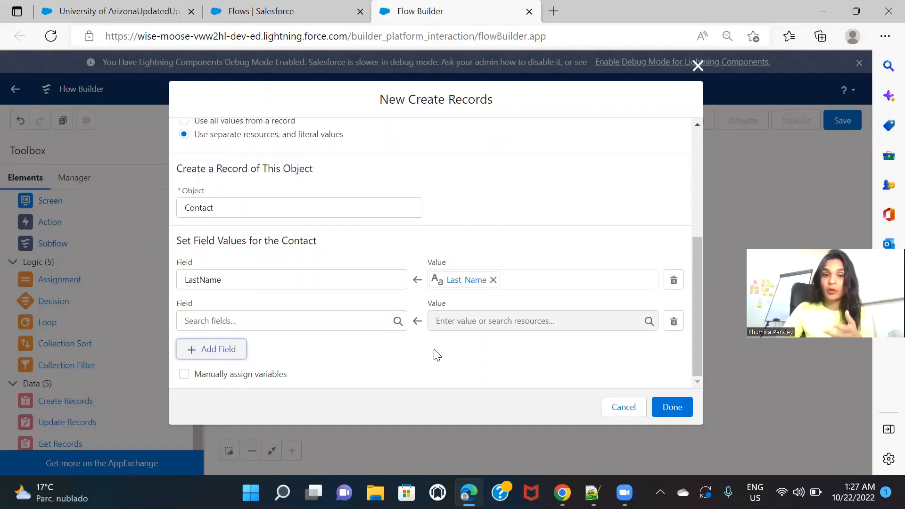
pyautogui.click(210, 324)
pyautogui.write('a')
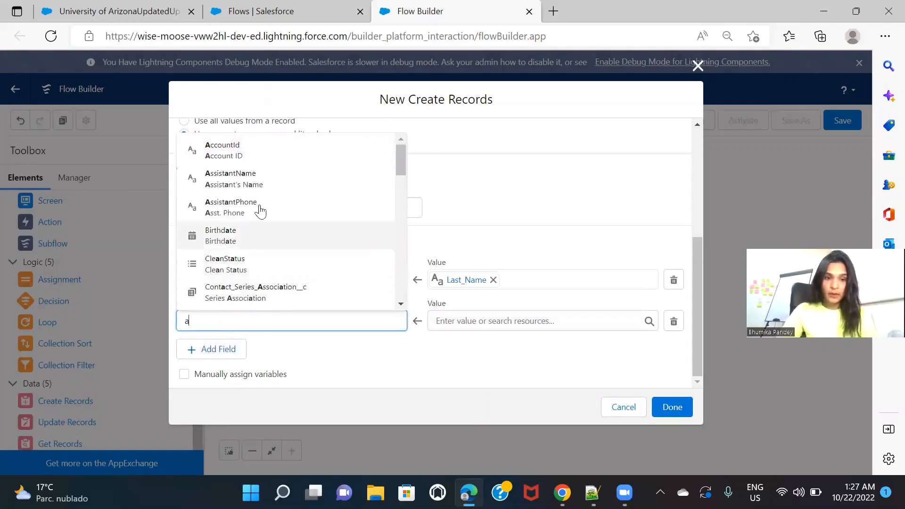
pyautogui.click(288, 151)
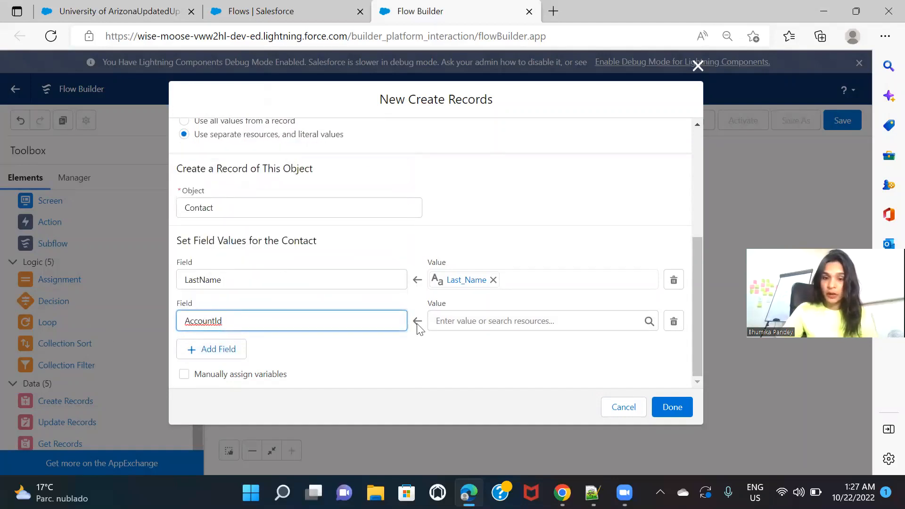
pyautogui.click(486, 321)
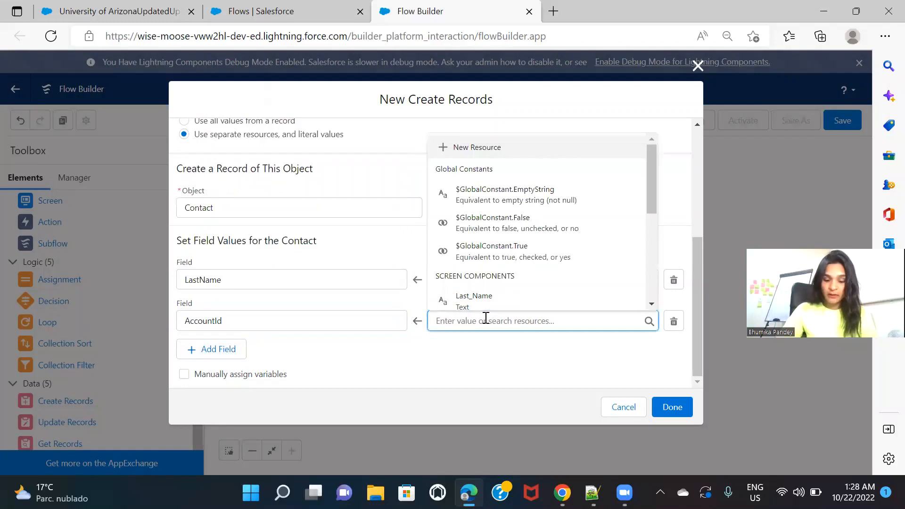
pyautogui.write('re')
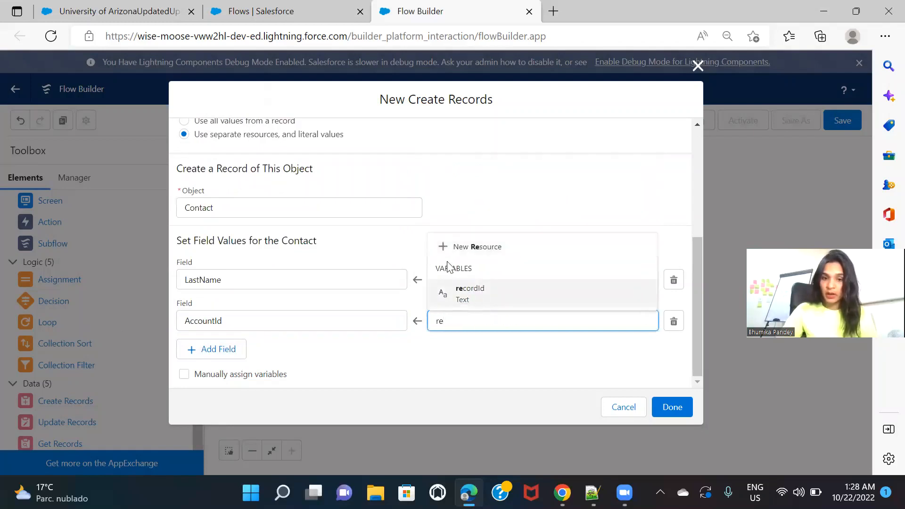
pyautogui.click(486, 298)
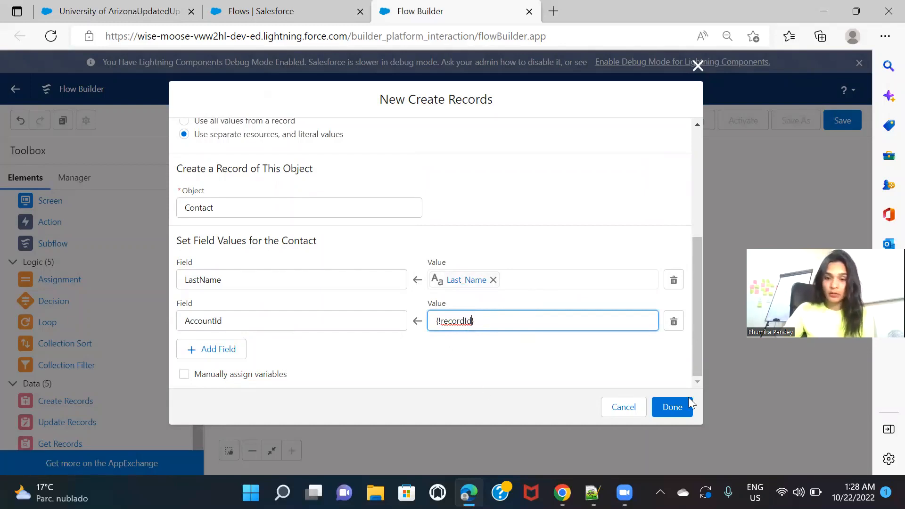
pyautogui.click(673, 408)
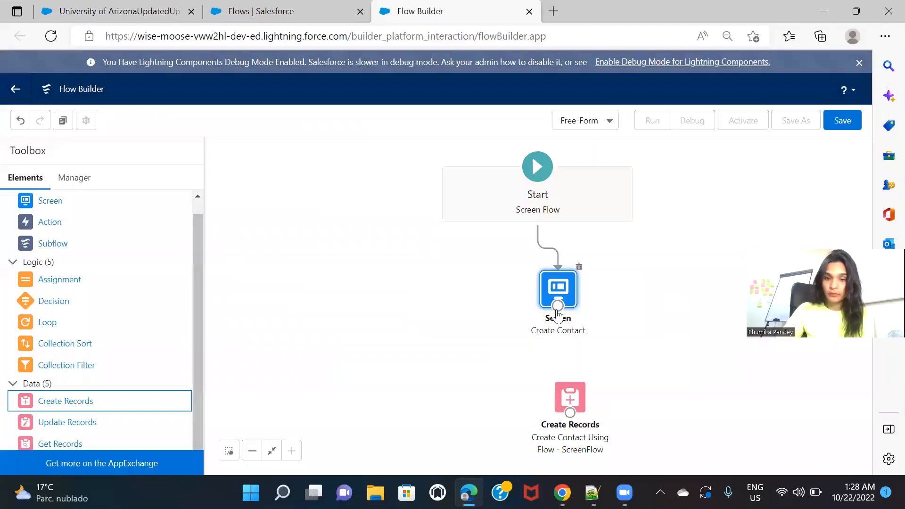
# Connect the Create Contact screen to the Create Records element, and save the flow with the label Create Contact Using Flow - ScreenFlow.
pyautogui.moveTo(558, 306); pyautogui.dragTo(573, 395)
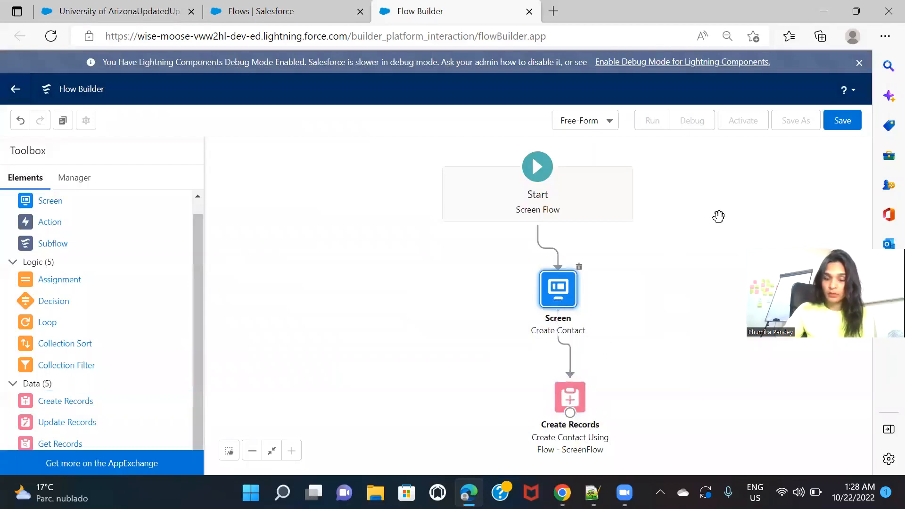
pyautogui.click(847, 123)
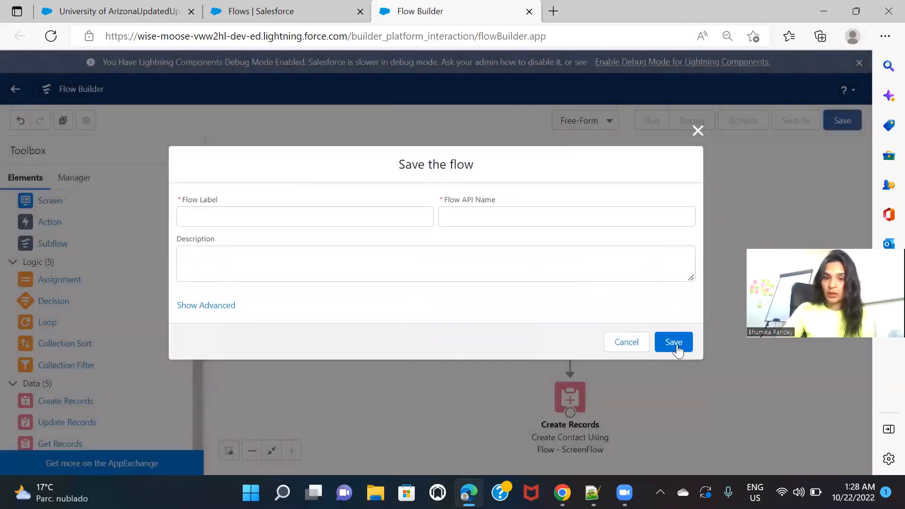
pyautogui.click(299, 225)
pyautogui.write('Create')
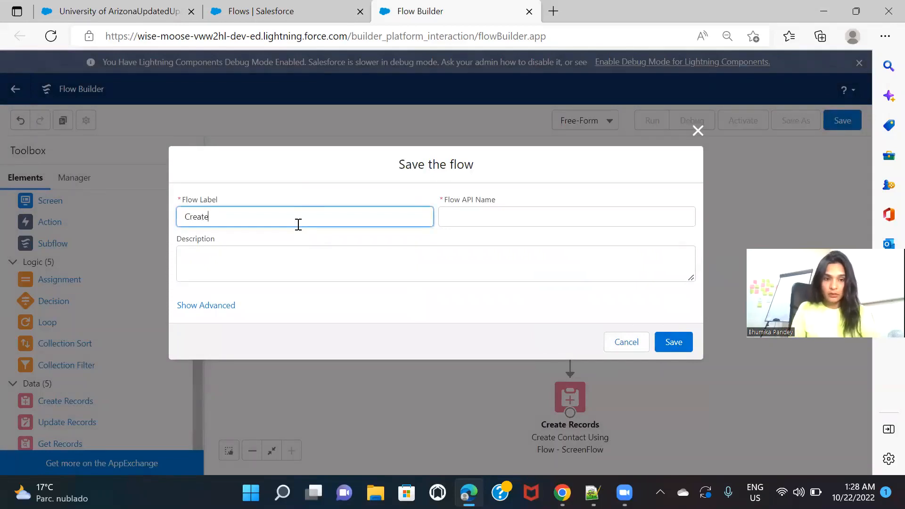
pyautogui.write(' Contac')
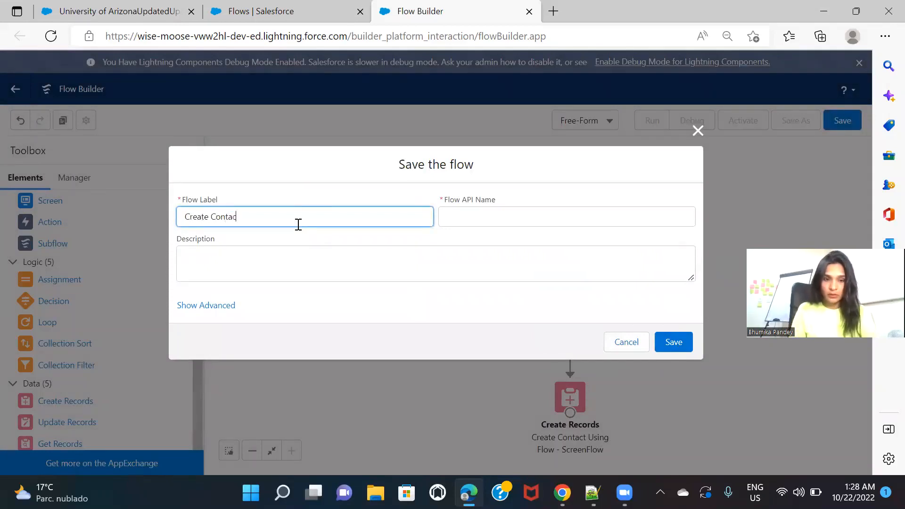
pyautogui.write('t Using ')
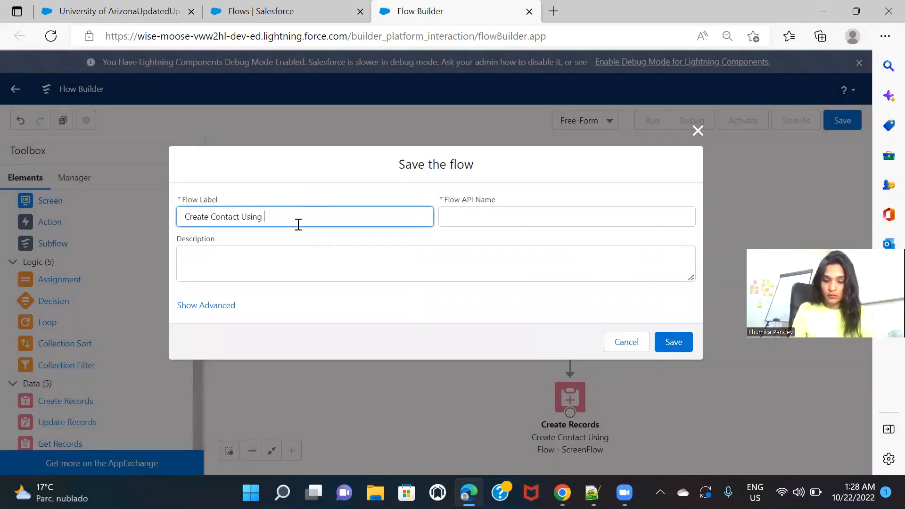
pyautogui.write('Flow ')
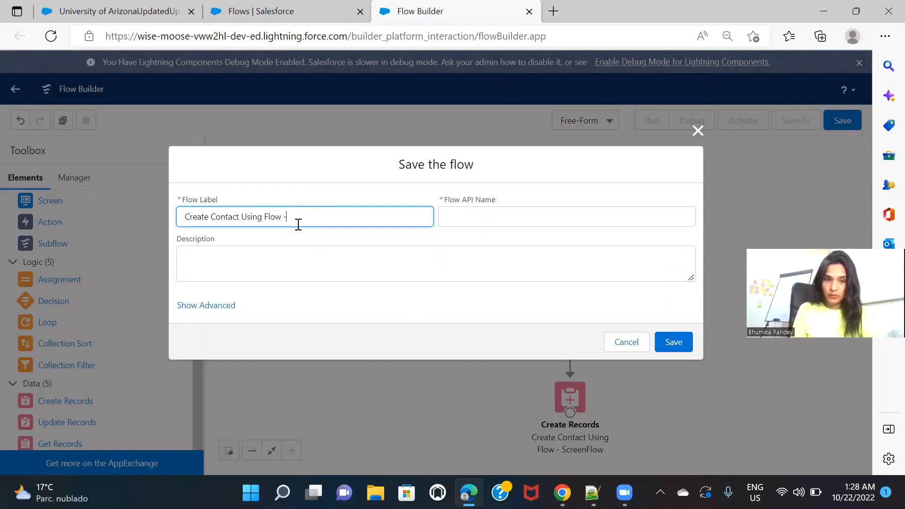
pyautogui.write('- ScreenFl')
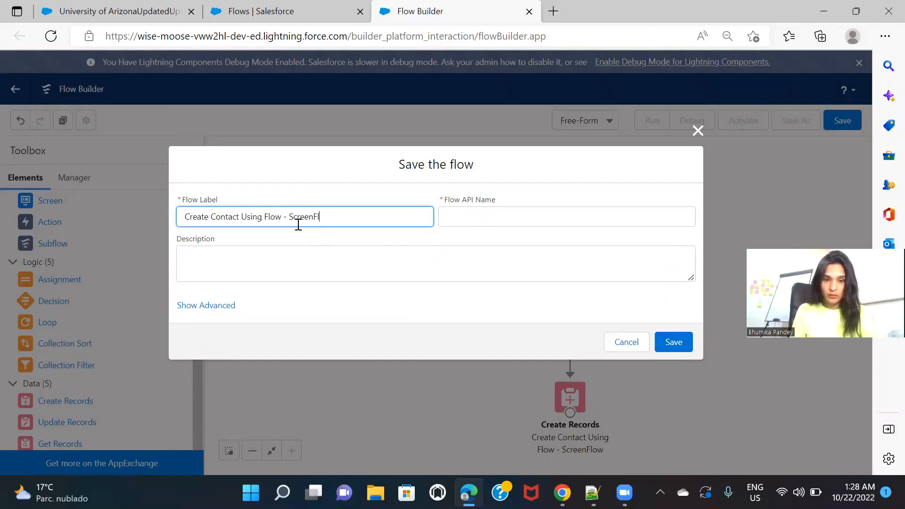
pyautogui.write('ow')
pyautogui.click(355, 243)
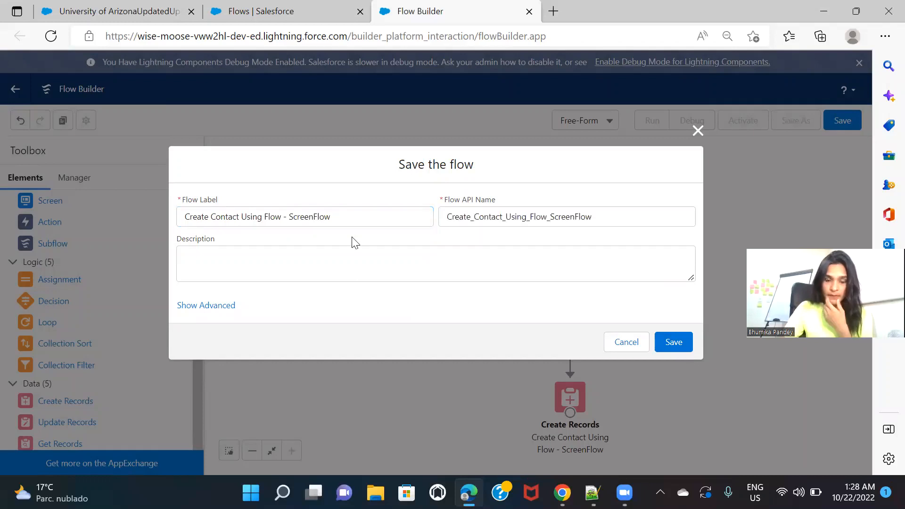
pyautogui.click(689, 341)
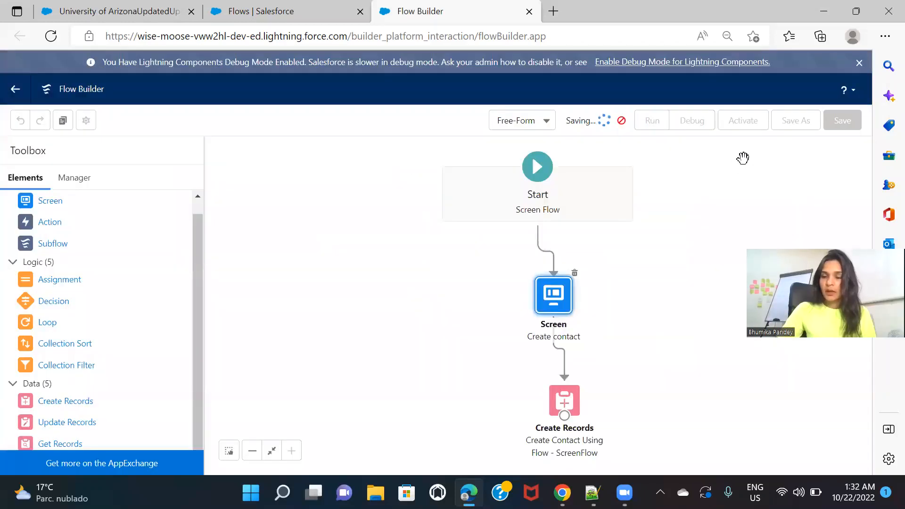
# Activate the saved flow and return to the University of Arizona account page.
pyautogui.click(744, 121)
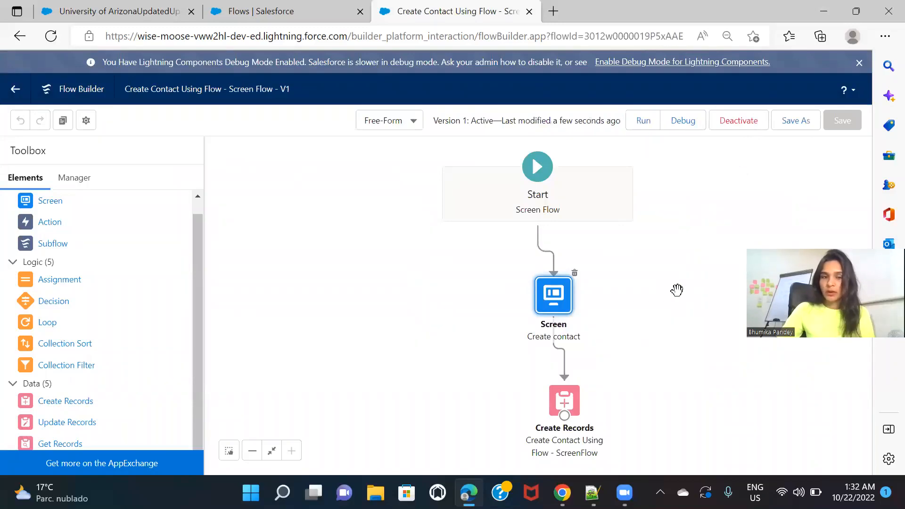
pyautogui.click(120, 11)
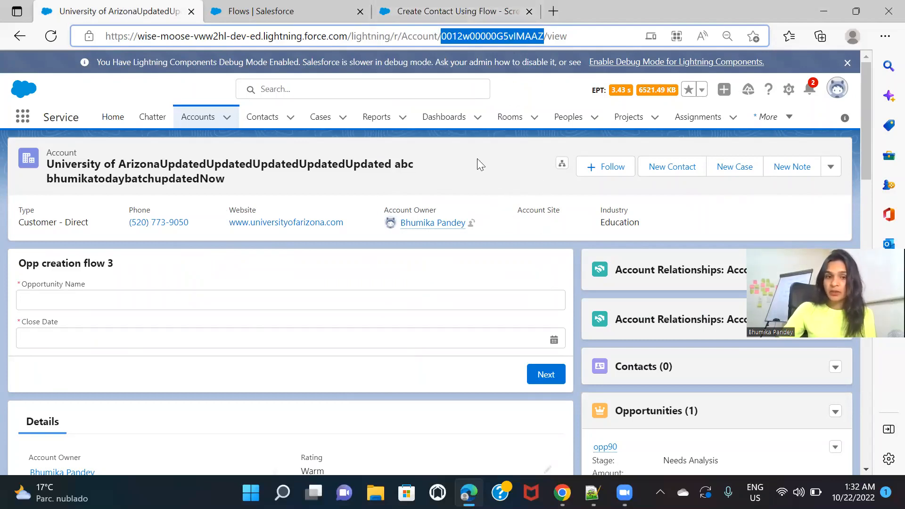
# Open the Account object in Setup's Object Manager and start creating a new action for it.
pyautogui.click(789, 90)
pyautogui.click(739, 123)
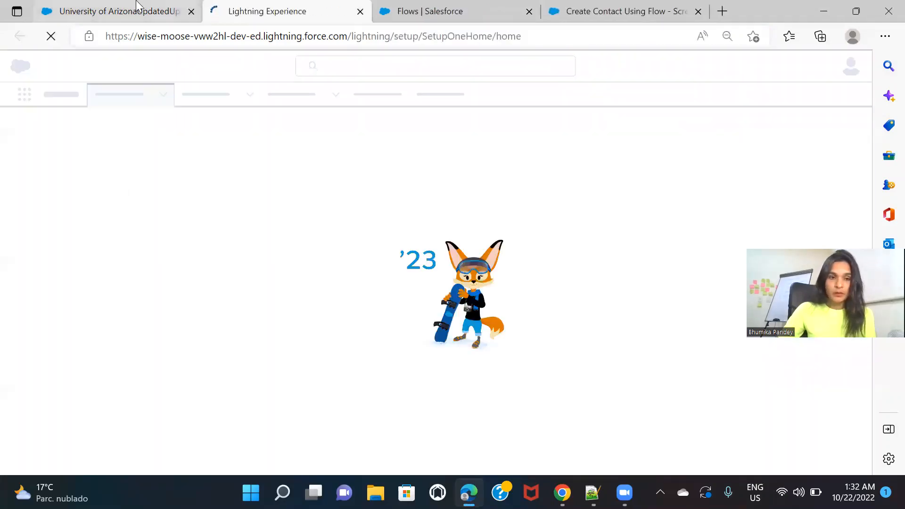
pyautogui.click(136, 6)
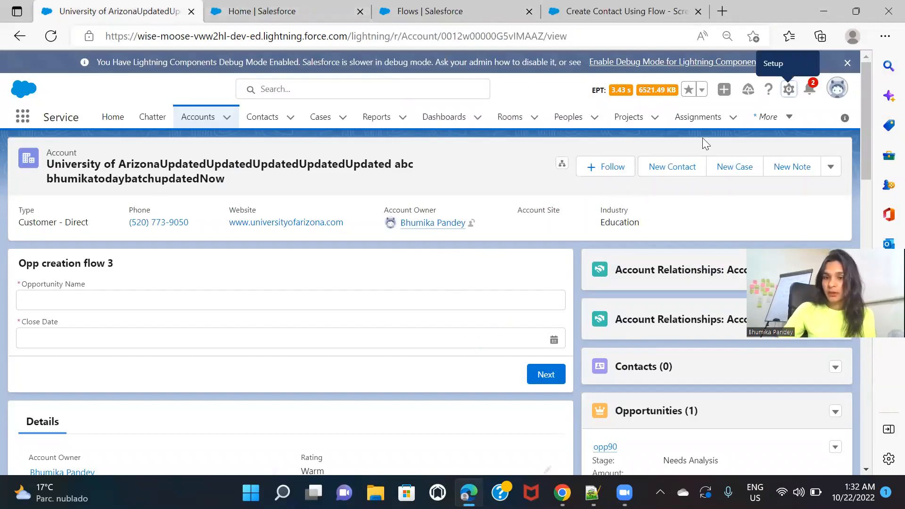
pyautogui.click(321, 7)
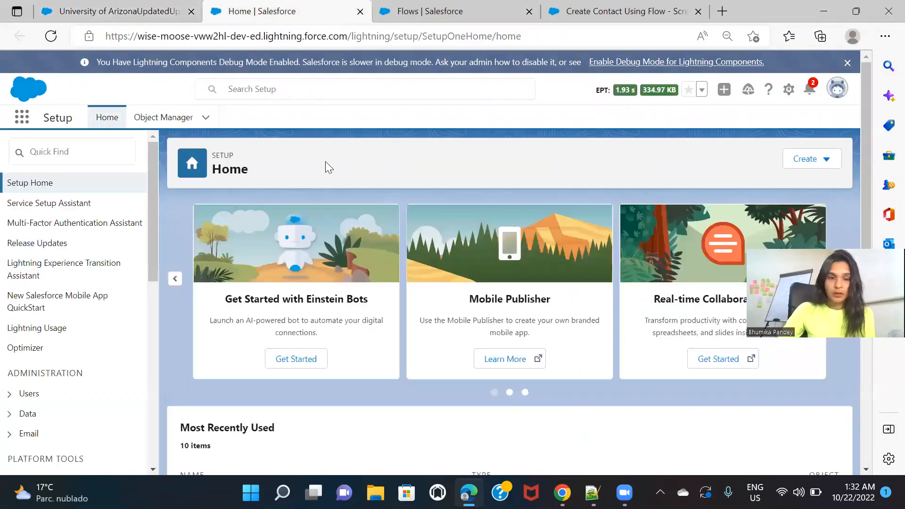
pyautogui.click(134, 117)
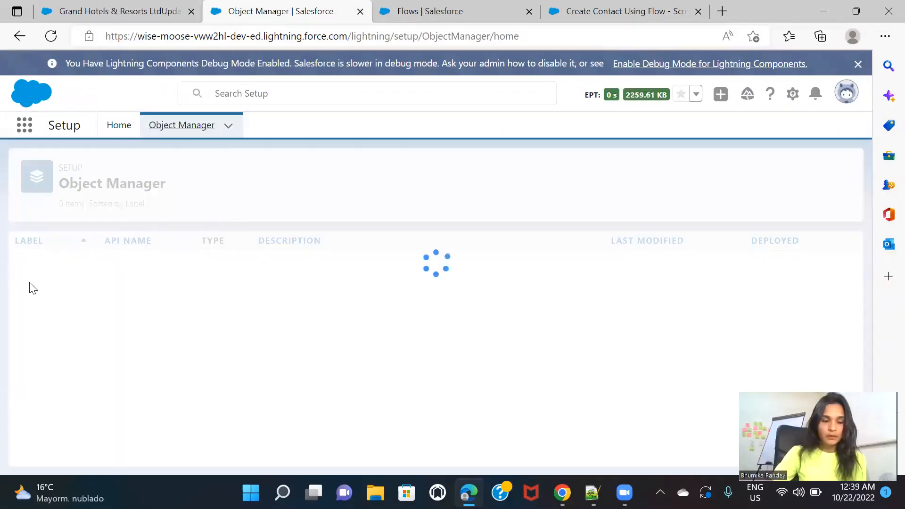
pyautogui.click(36, 264)
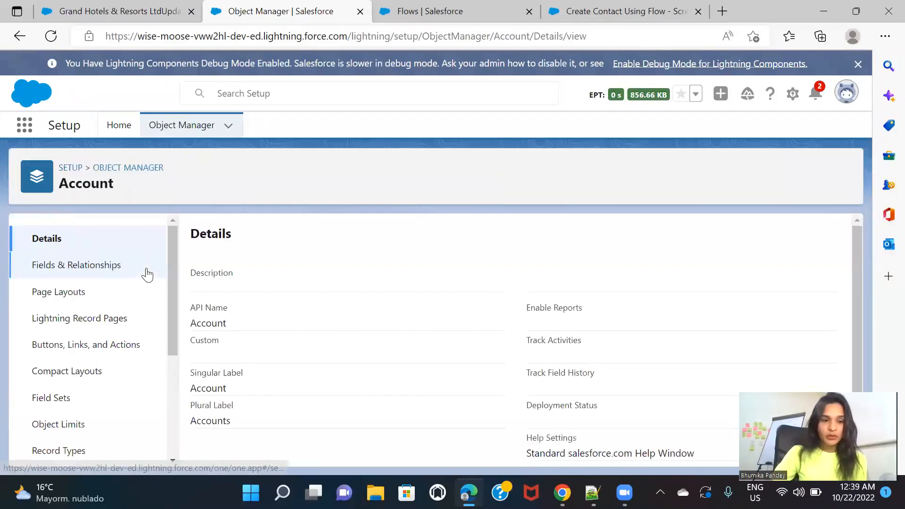
pyautogui.click(83, 354)
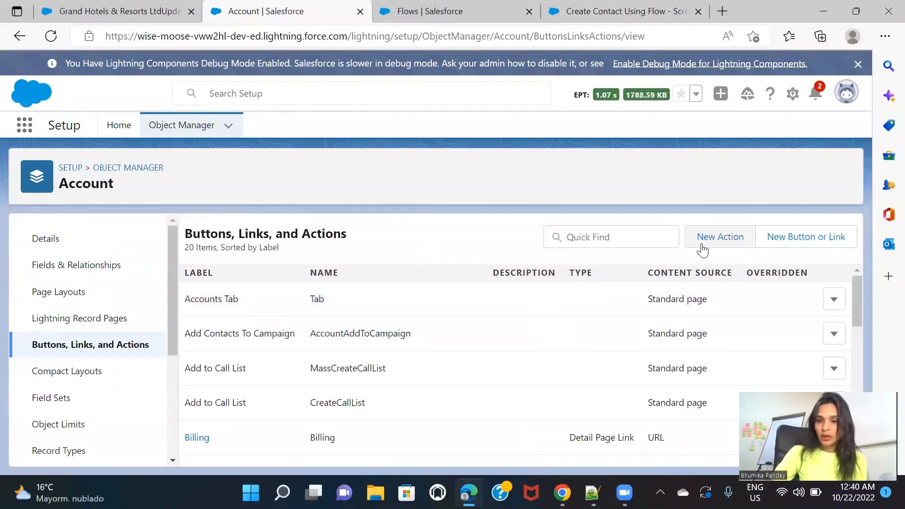
pyautogui.click(703, 243)
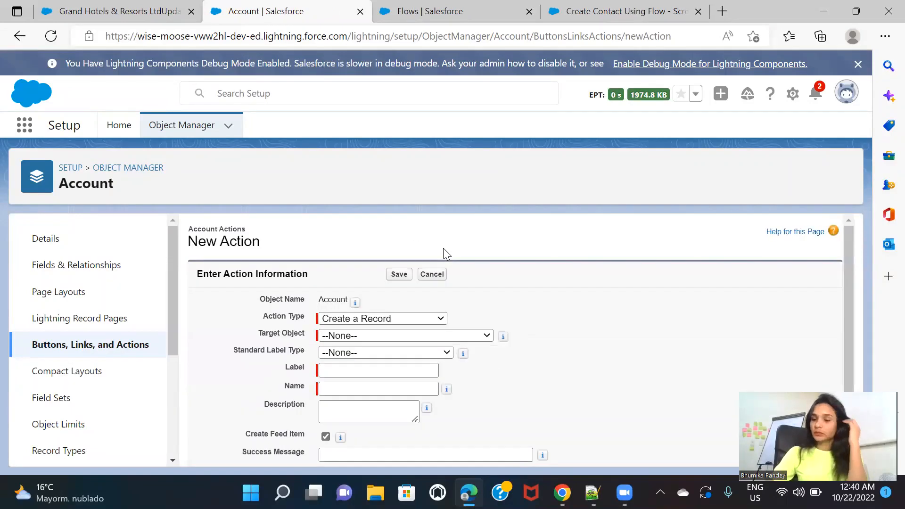
# Set the new action's type to Flow with Create Contact Using Flow - ScreenFlow as its flow, leaving the standard label type at None.
pyautogui.click(380, 321)
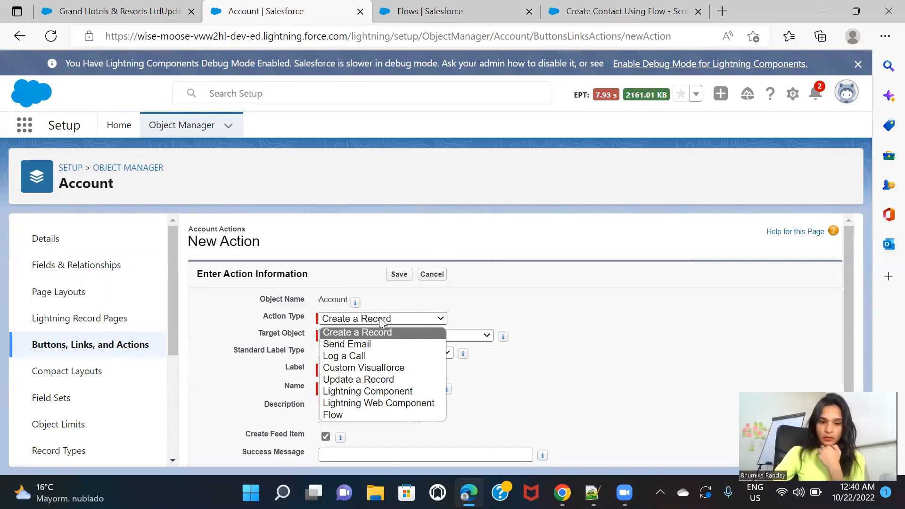
pyautogui.click(374, 415)
pyautogui.scroll(-1, 580, 294)
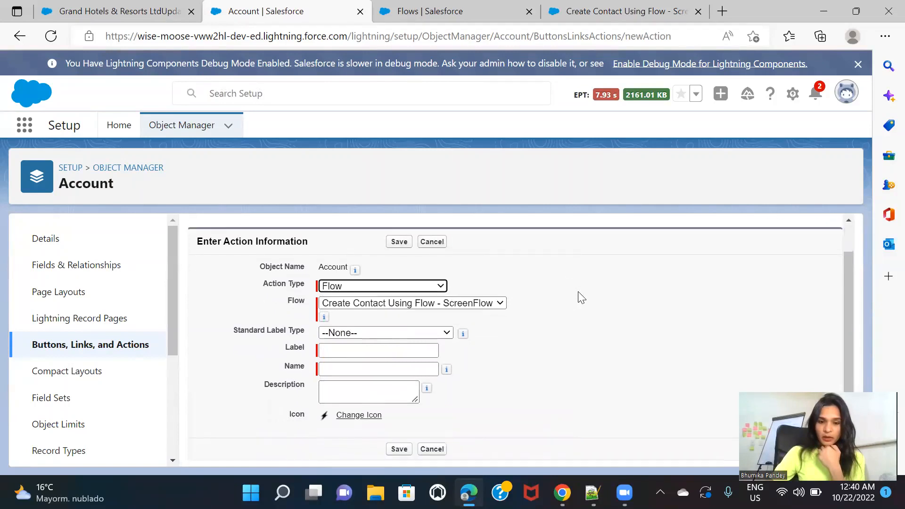
pyautogui.click(413, 303)
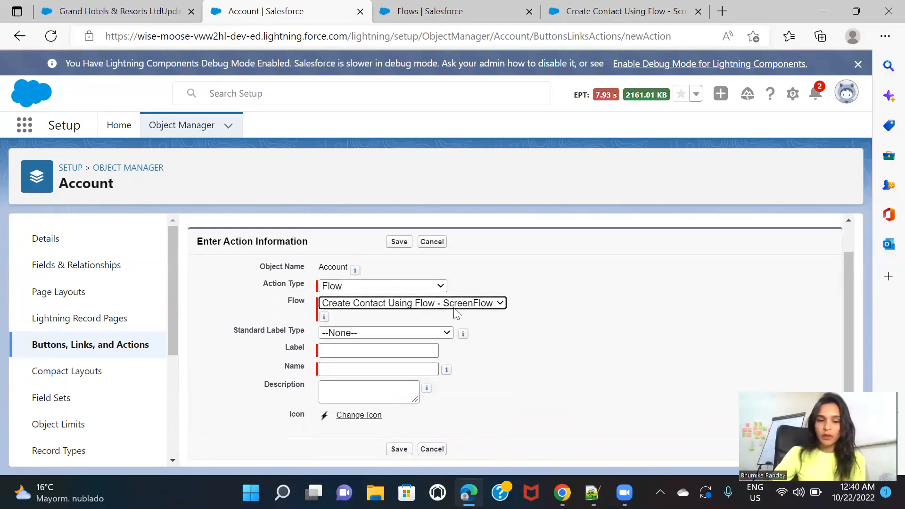
pyautogui.click(367, 334)
pyautogui.click(367, 334)
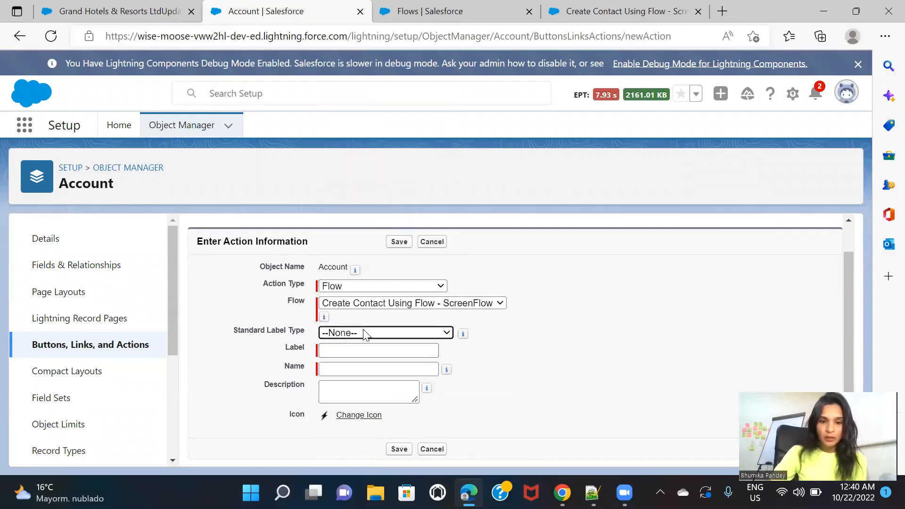
# Label the flow action Create Contact, let its name fill in as Create_Contact, and save the action.
pyautogui.click(340, 357)
pyautogui.write('C')
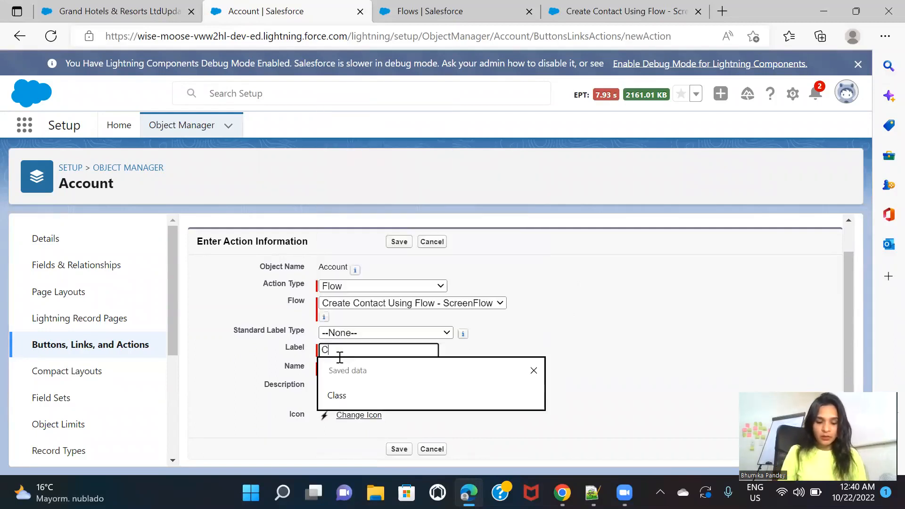
pyautogui.write('reate Contact')
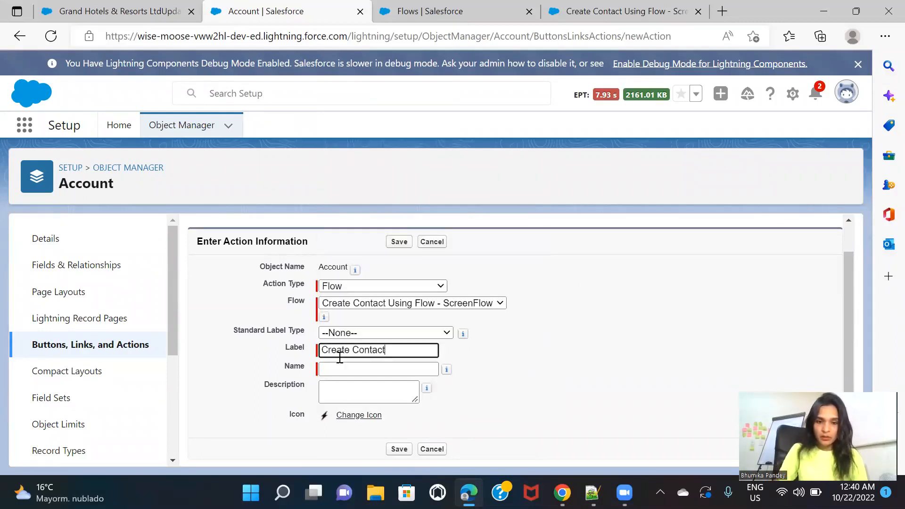
pyautogui.click(656, 351)
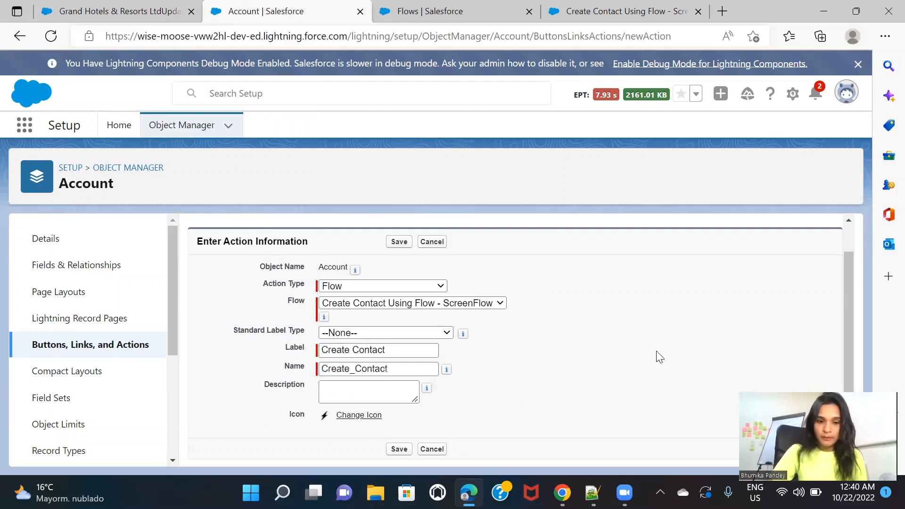
pyautogui.click(399, 449)
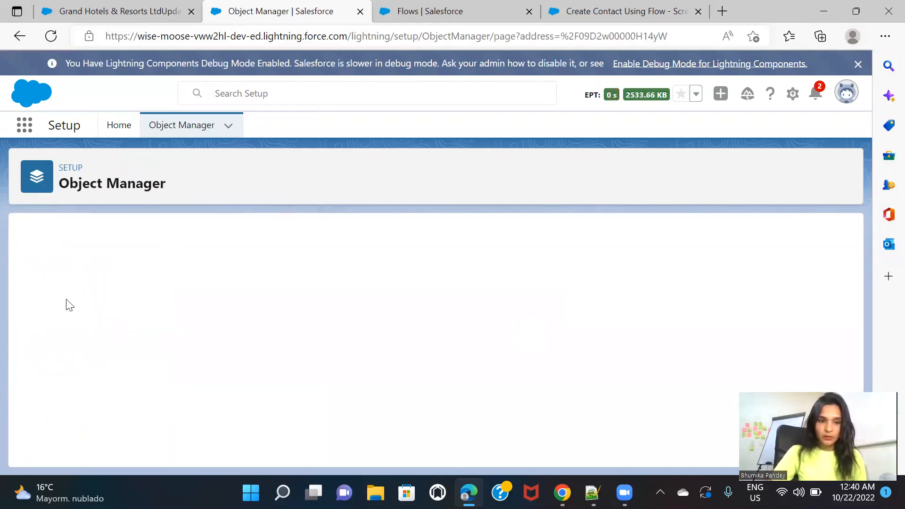
# Return to the Account object in Object Manager and open its Account Layout page layout for editing.
pyautogui.click(186, 133)
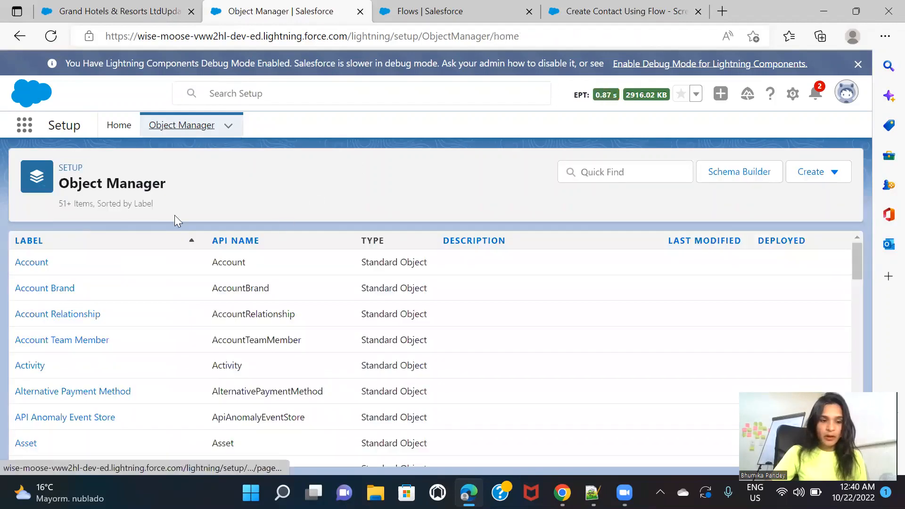
pyautogui.click(22, 263)
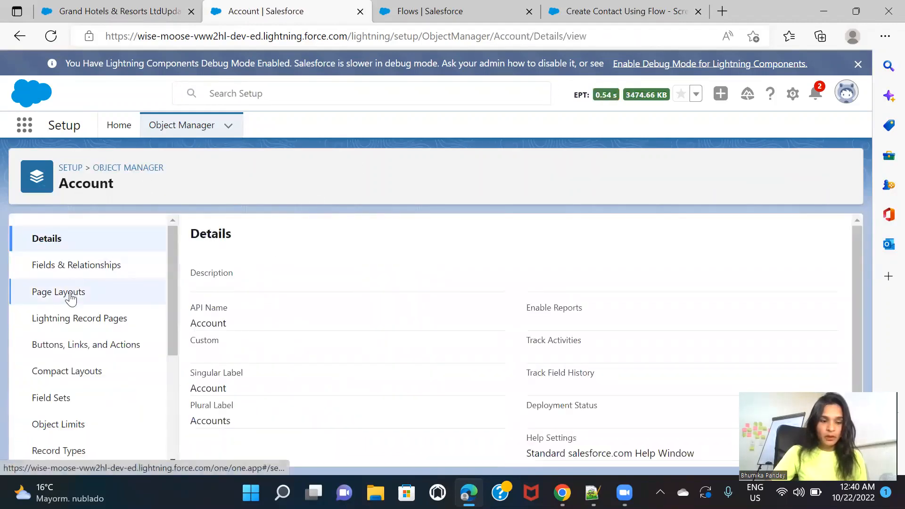
pyautogui.click(73, 293)
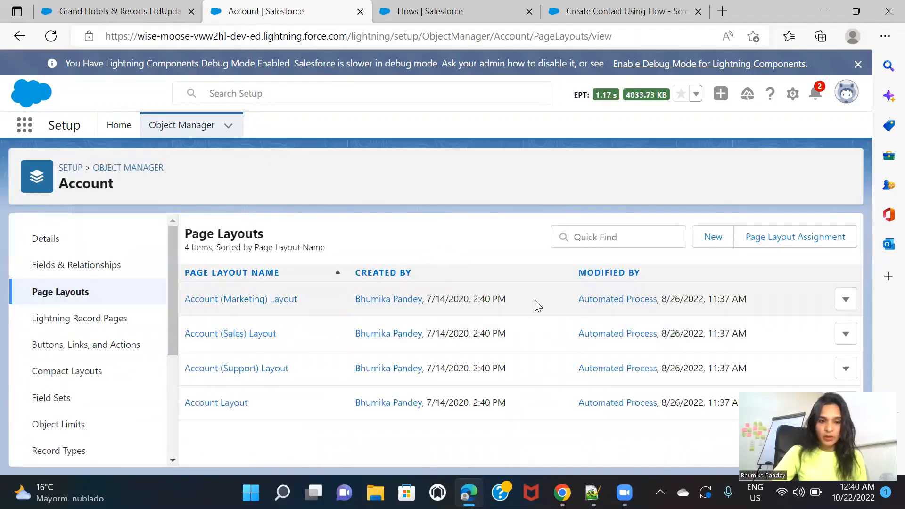
pyautogui.click(214, 404)
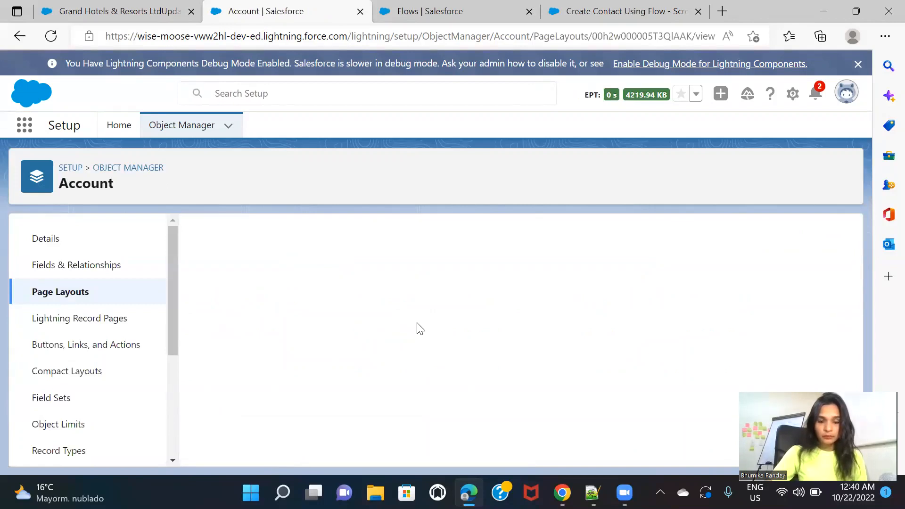
# Open the Grand Hotels & Resorts account's record page for editing in Lightning App Builder.
pyautogui.click(94, 7)
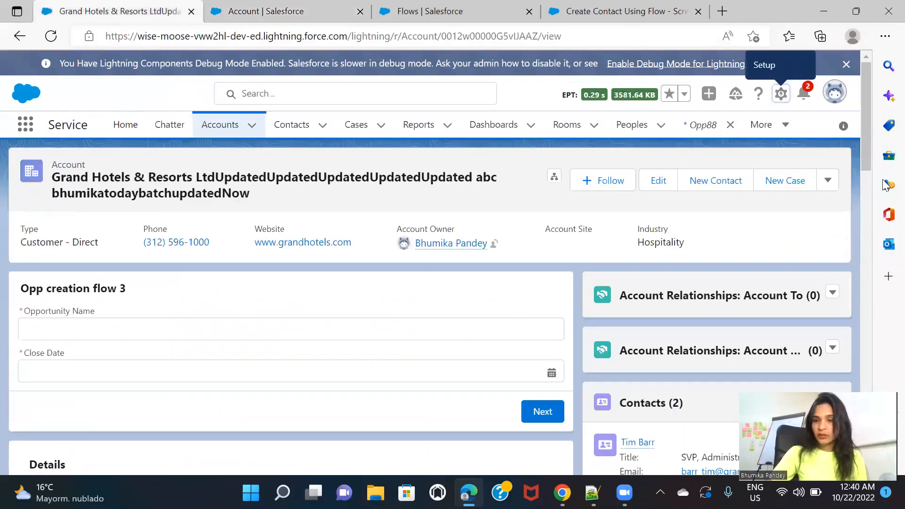
pyautogui.click(782, 95)
pyautogui.click(744, 254)
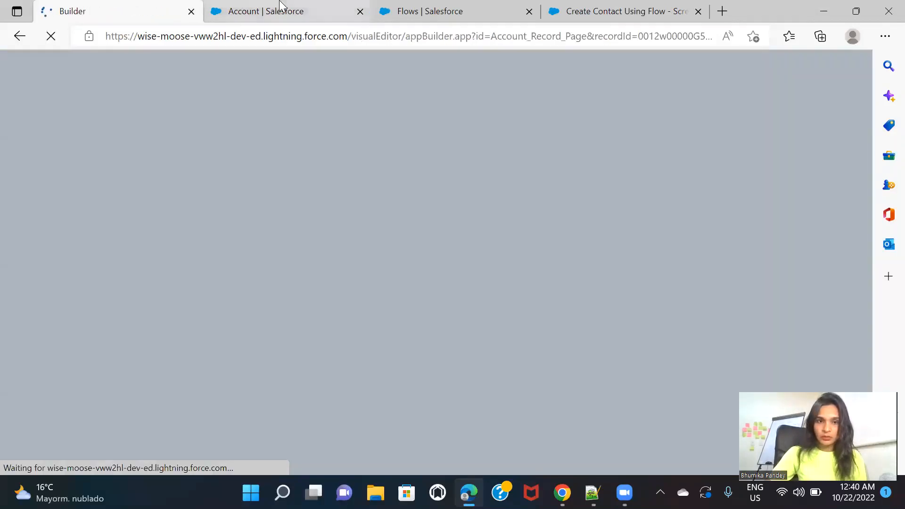
# Back in the Account Layout editor, filter the Mobile & Lightning Actions by "cr" to find the Create Contact action.
pyautogui.click(283, 9)
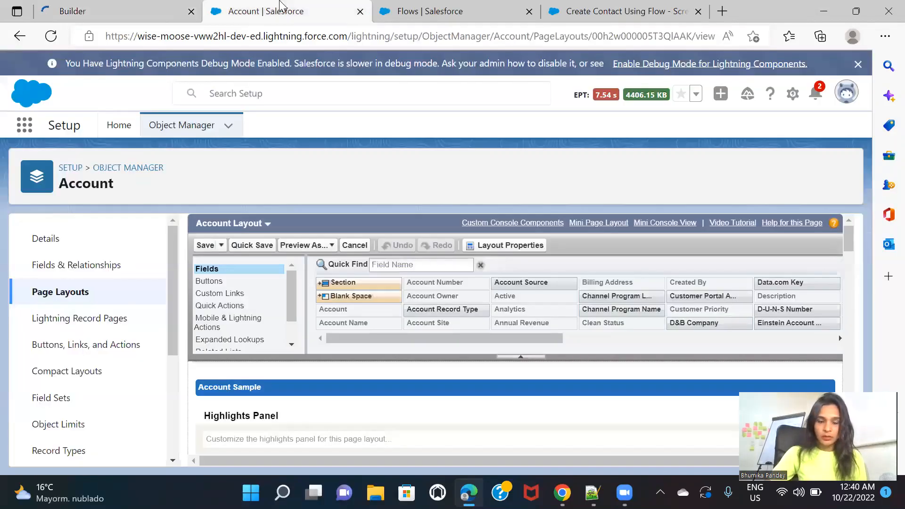
pyautogui.click(222, 307)
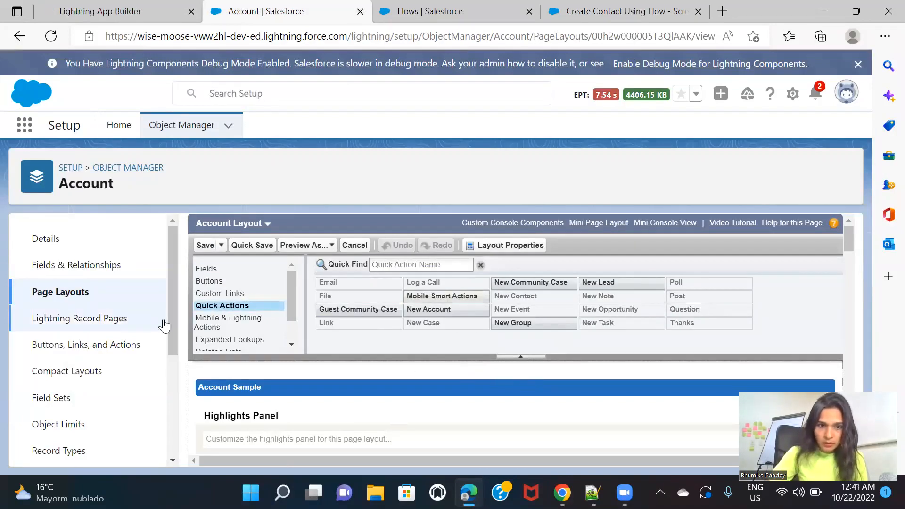
pyautogui.click(228, 322)
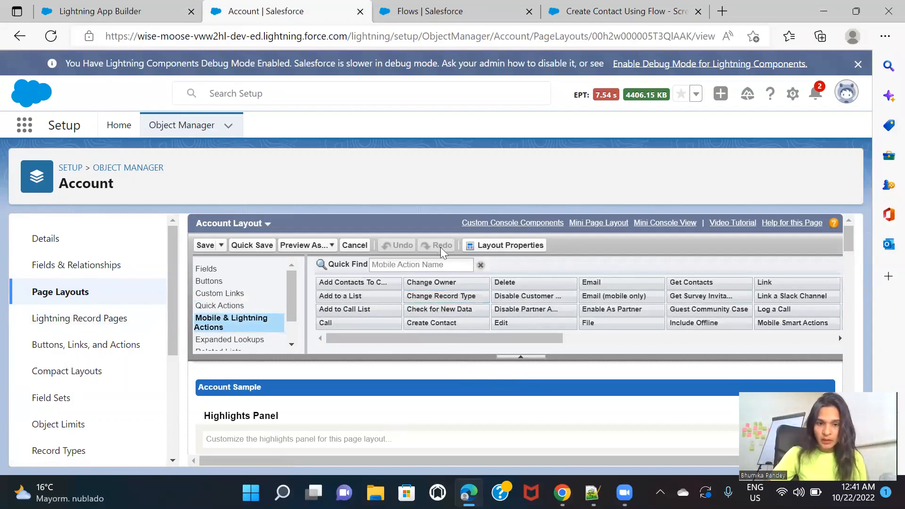
pyautogui.click(427, 263)
pyautogui.write('cr')
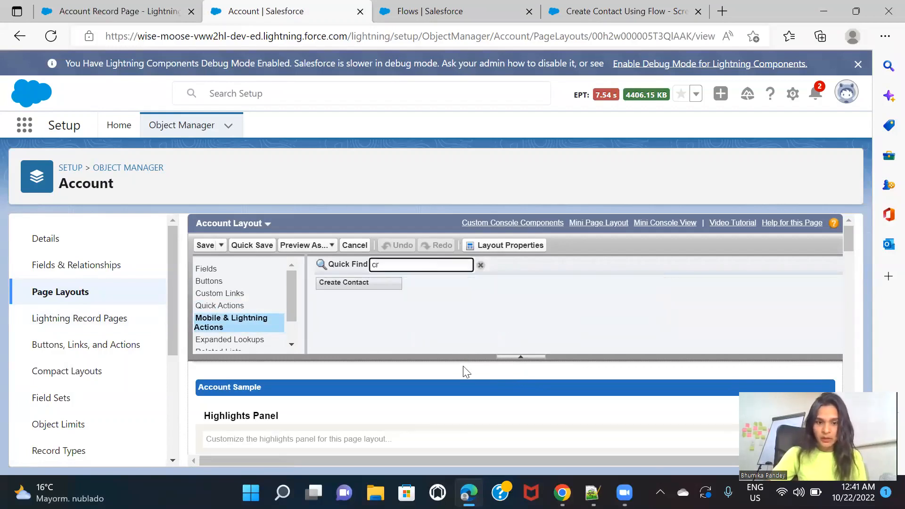
# Add Create Contact as the first of the layout's Salesforce Mobile and Lightning Experience Actions, and quick-save the layout.
pyautogui.scroll(-1, 466, 375)
pyautogui.scroll(-3, 470, 377)
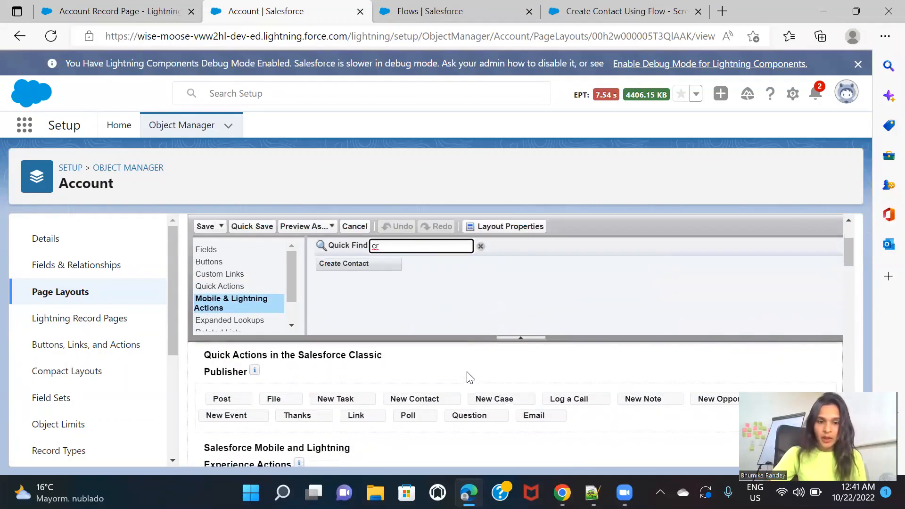
pyautogui.moveTo(367, 262); pyautogui.dragTo(329, 393)
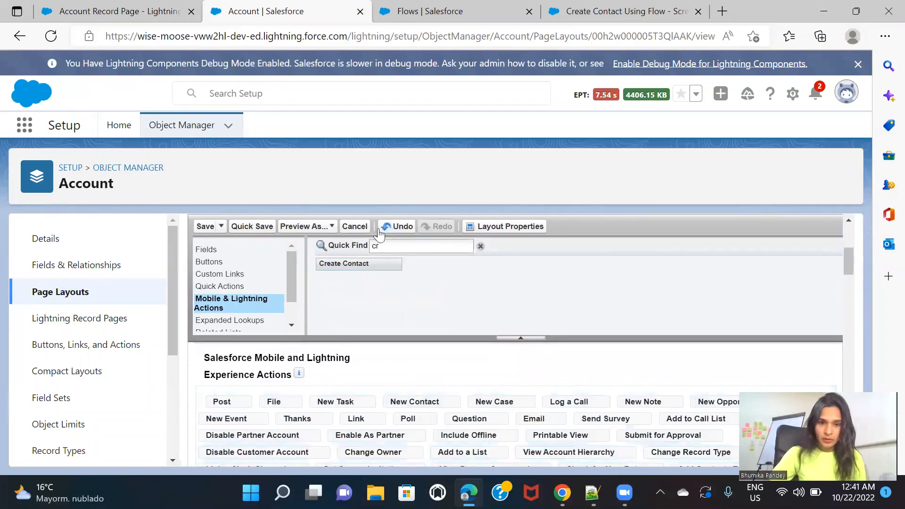
pyautogui.moveTo(339, 263); pyautogui.dragTo(241, 400)
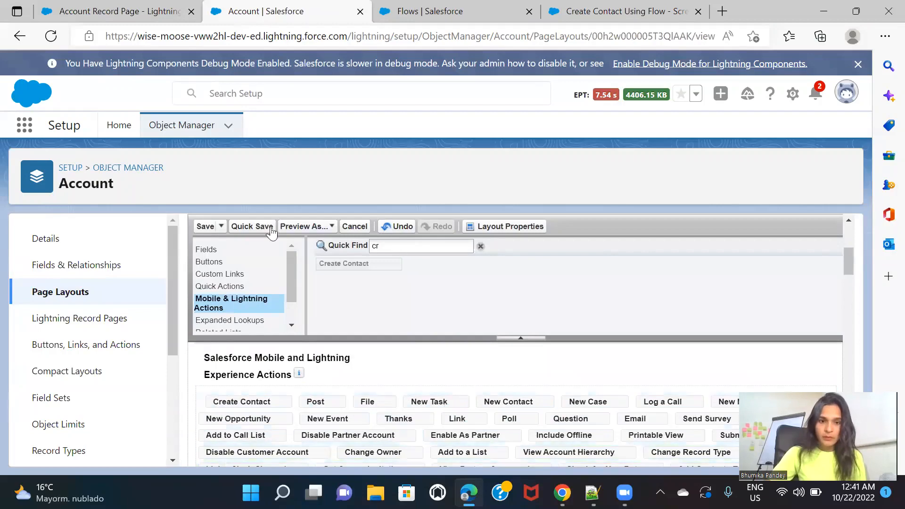
pyautogui.click(246, 226)
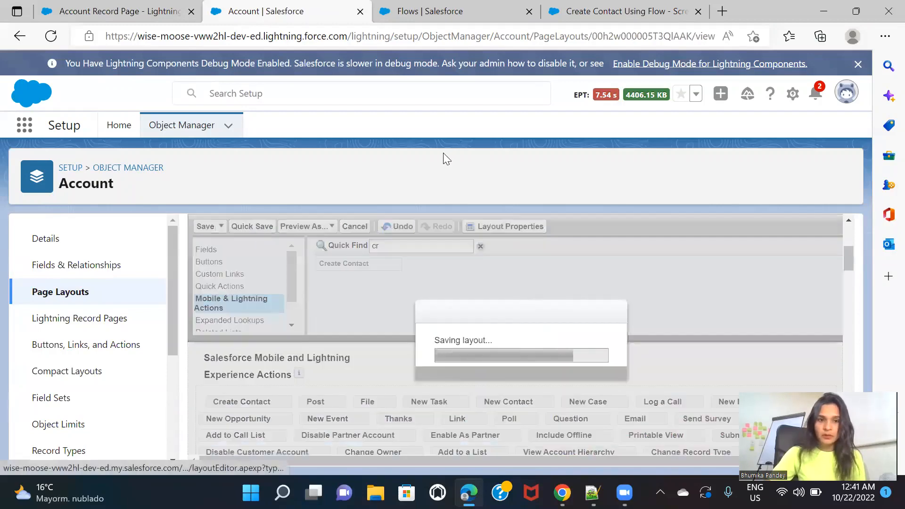
# Check the Account Record Page in Lightning App Builder, dismiss the page analysis, and return to the account record.
pyautogui.click(137, 11)
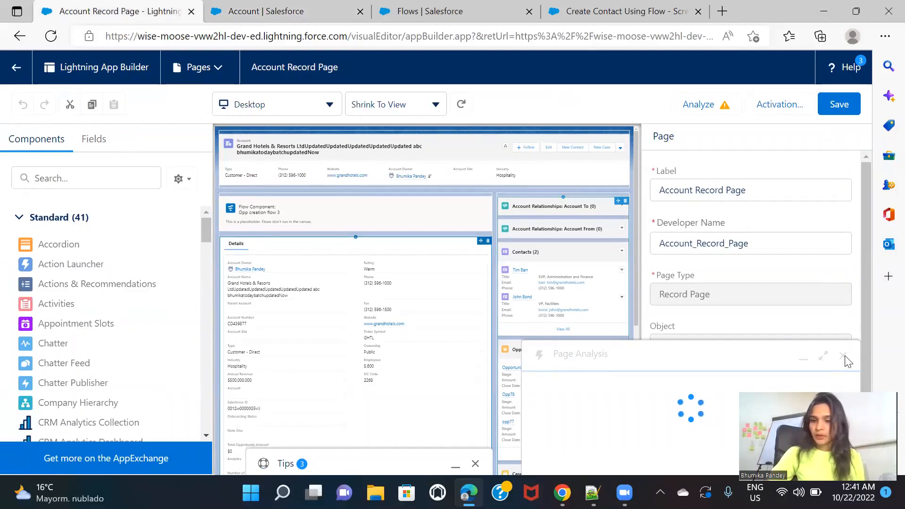
pyautogui.click(843, 259)
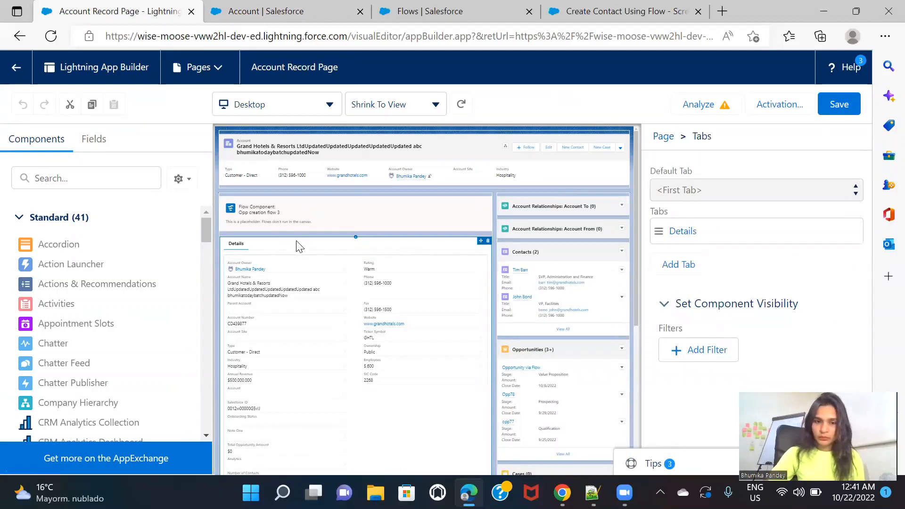
pyautogui.click(16, 67)
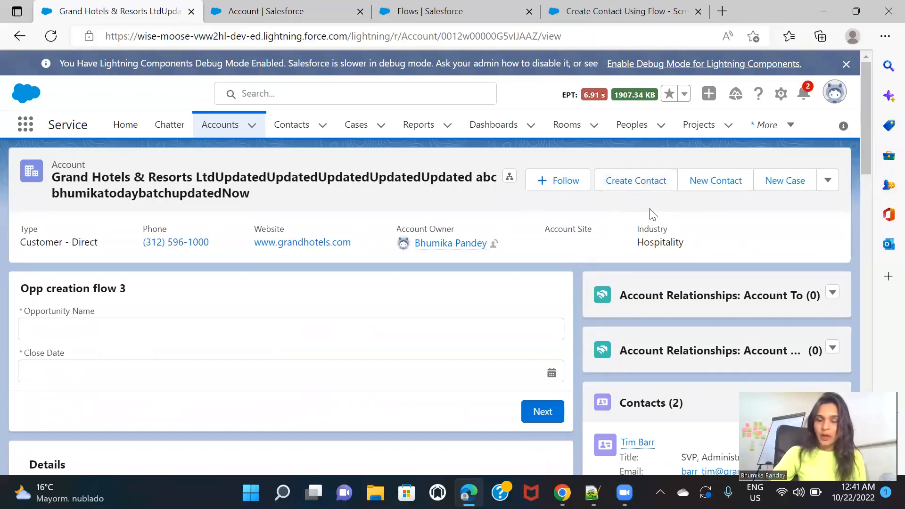
# Run the Create Contact action on the Grand Hotels & Resorts account with the last name TestScreenFlow-1.
pyautogui.click(634, 183)
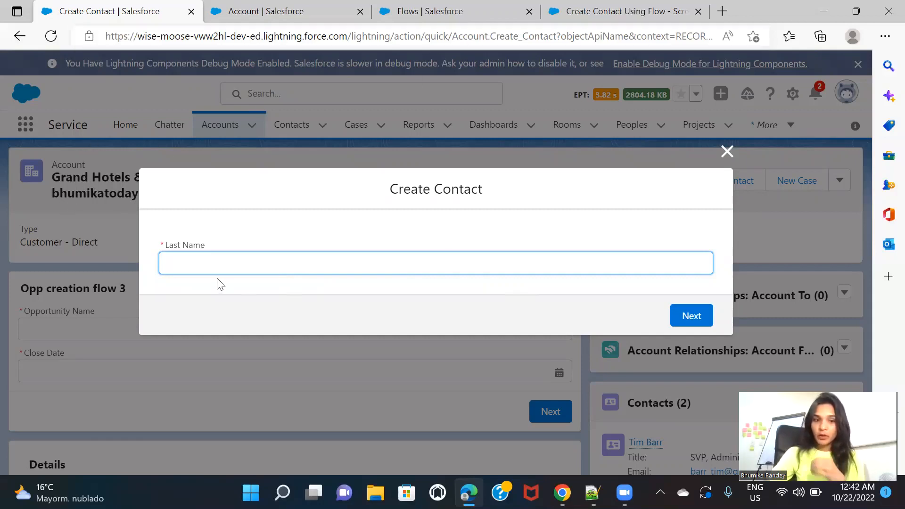
pyautogui.write('Tes')
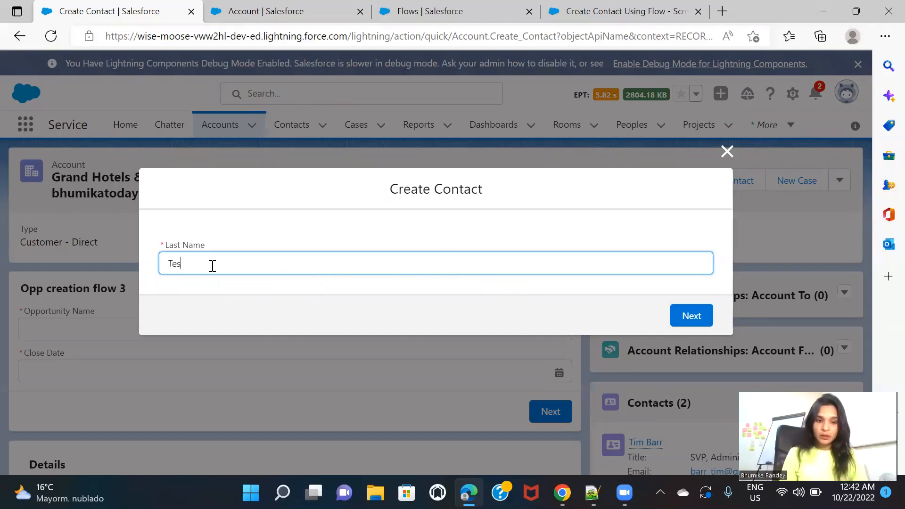
pyautogui.write('tScreen')
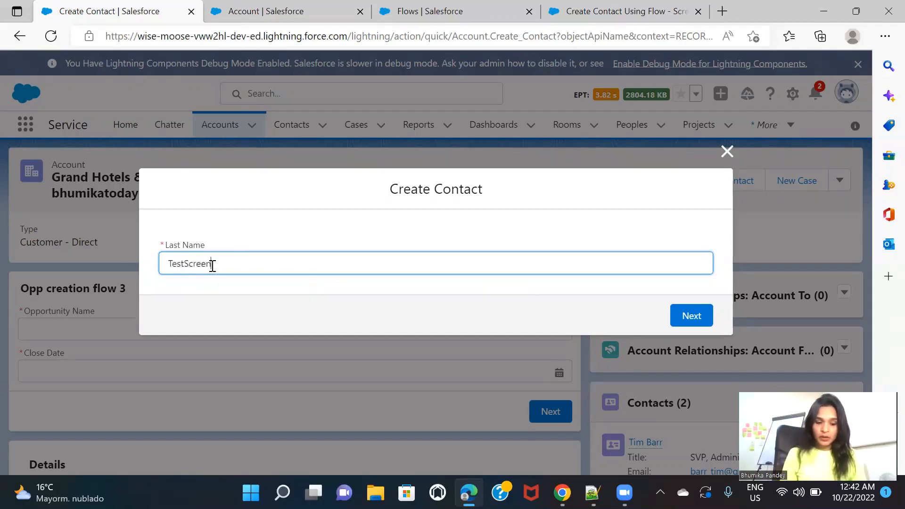
pyautogui.write('Flow-1')
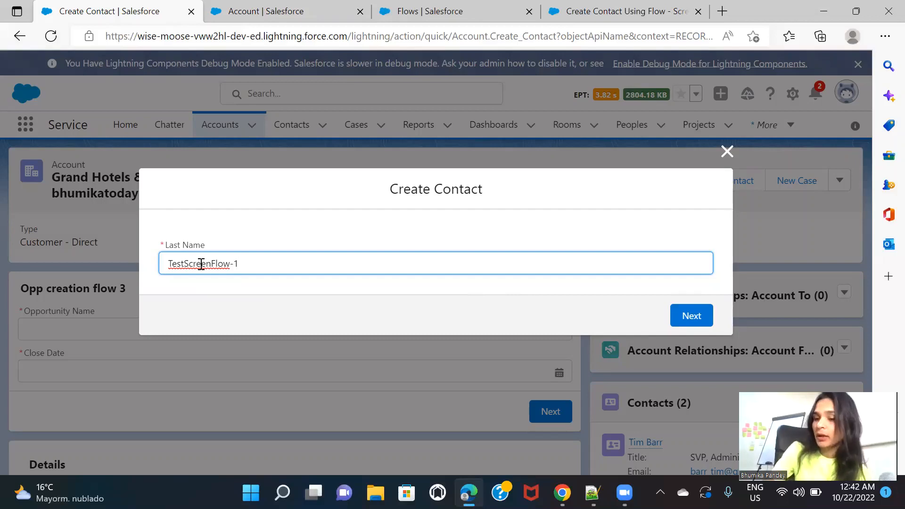
pyautogui.click(698, 323)
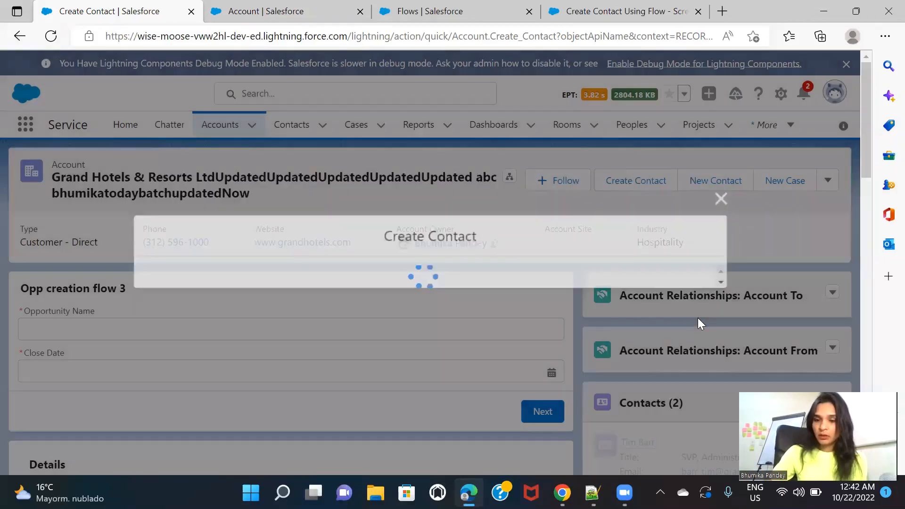
# Open the TestScreenFlow-1 contact from the account's related contacts and check its details, including the account name.
pyautogui.scroll(-4, 724, 374)
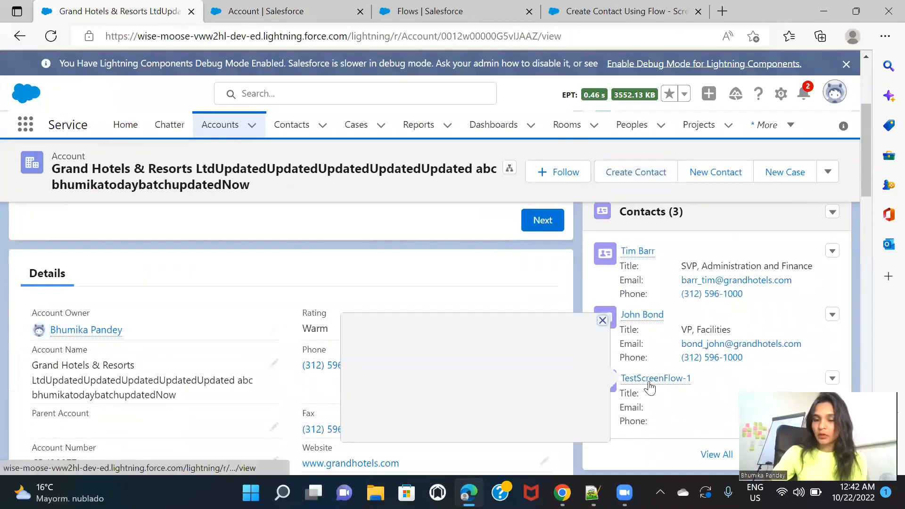
pyautogui.moveTo(649, 385)
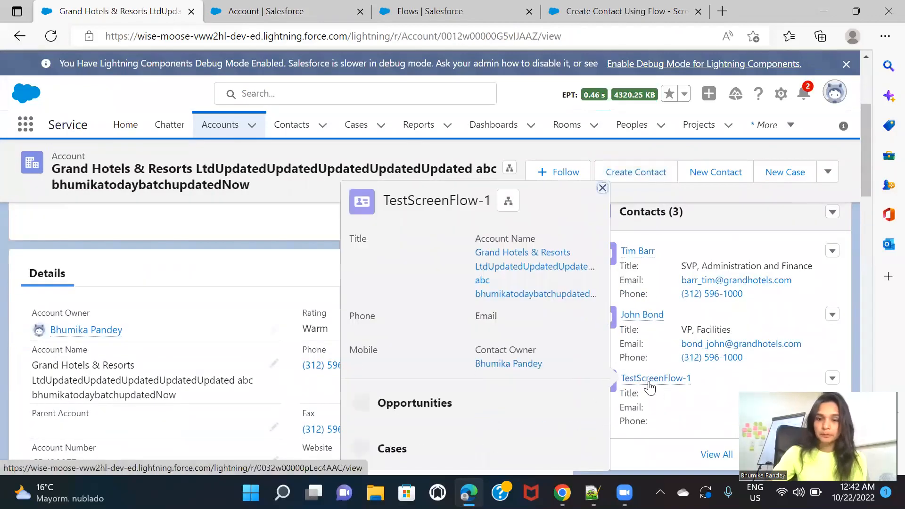
pyautogui.click(650, 384)
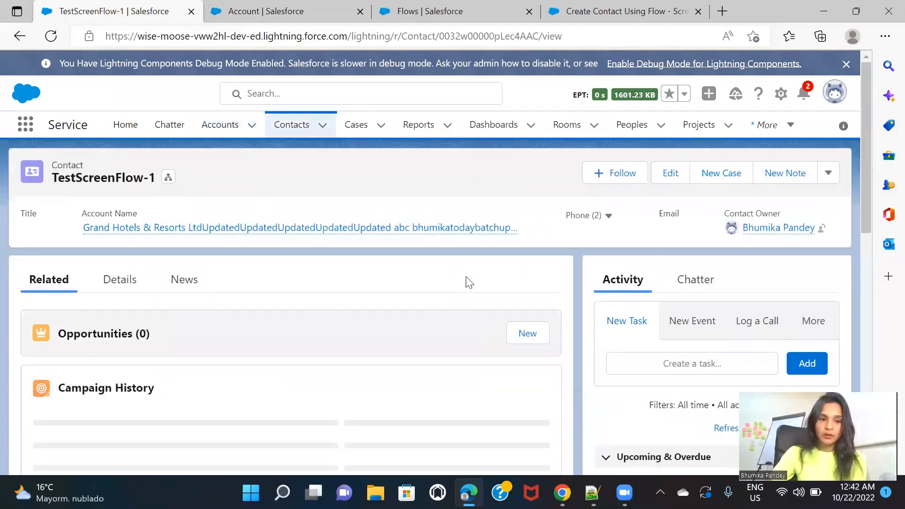
pyautogui.click(118, 279)
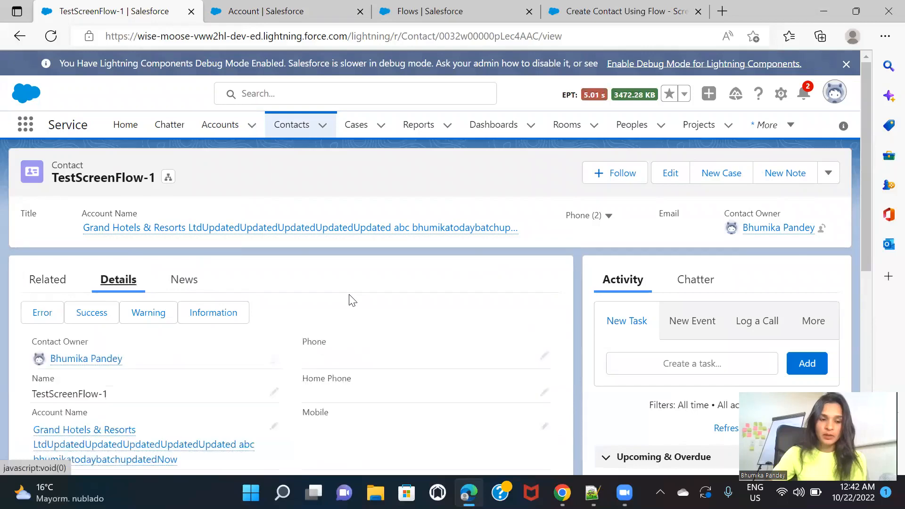
pyautogui.scroll(-2, 351, 299)
pyautogui.scroll(-2, 352, 299)
pyautogui.moveTo(79, 253)
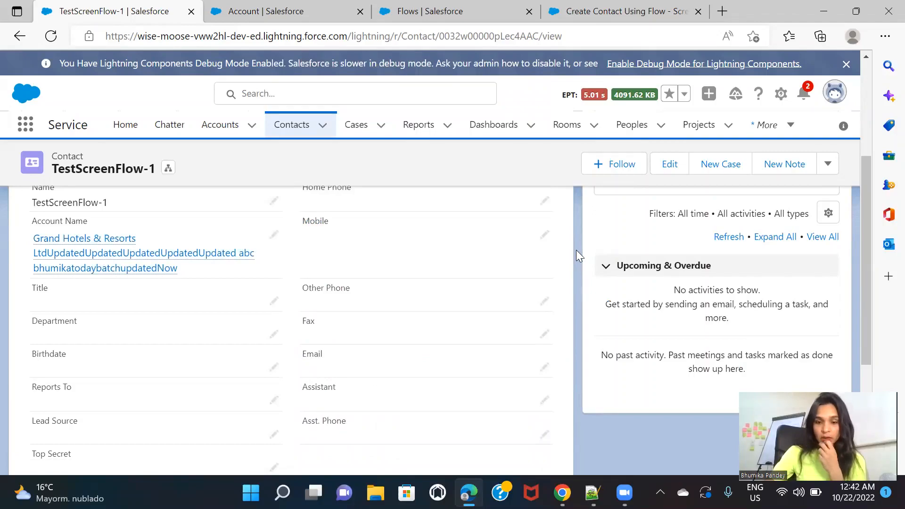
pyautogui.click(562, 493)
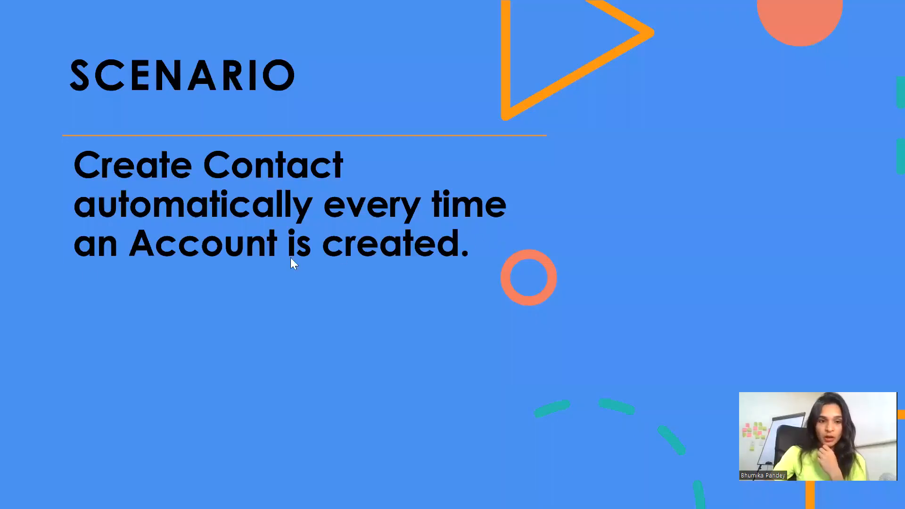
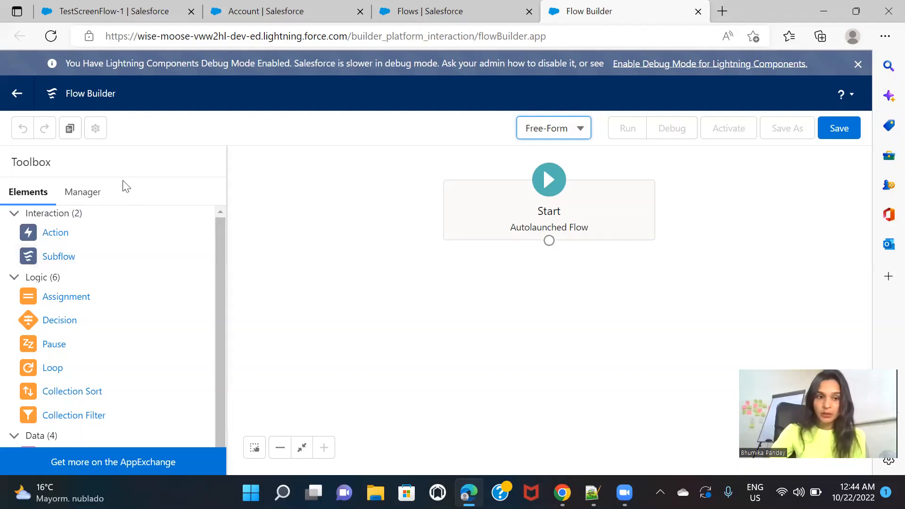
# Create a text variable resource named accountId in the autolaunched flow and make it available for input.
pyautogui.click(87, 193)
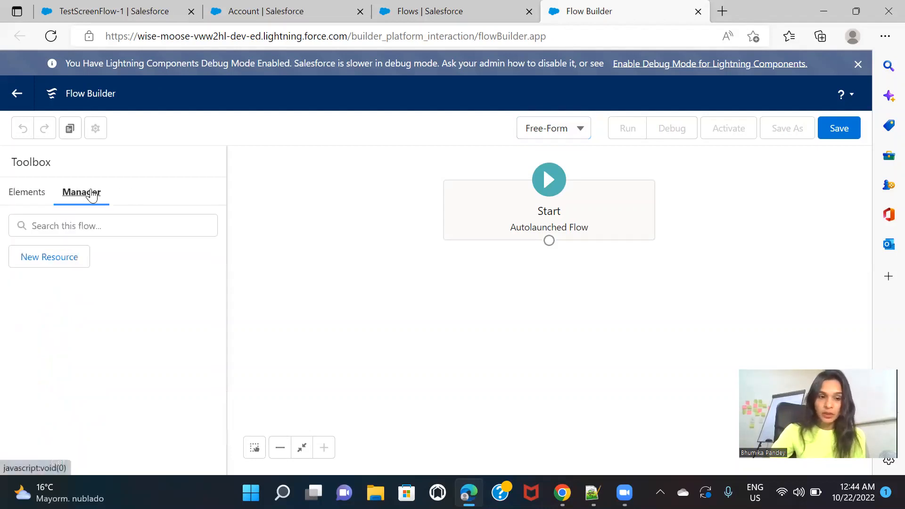
pyautogui.click(59, 260)
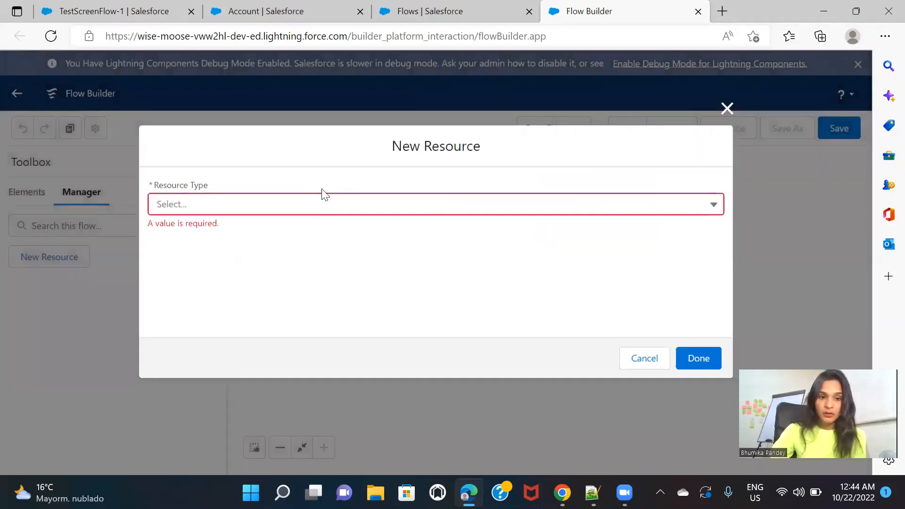
pyautogui.click(309, 212)
pyautogui.click(233, 241)
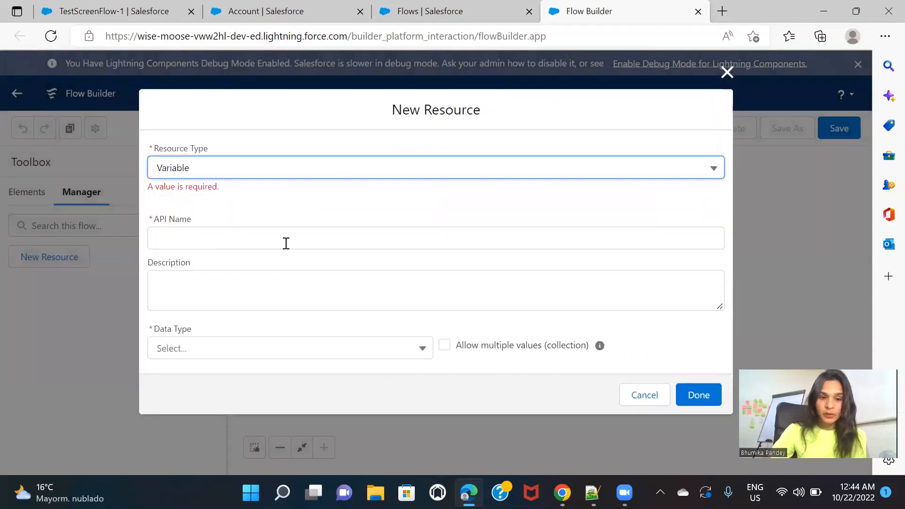
pyautogui.click(235, 245)
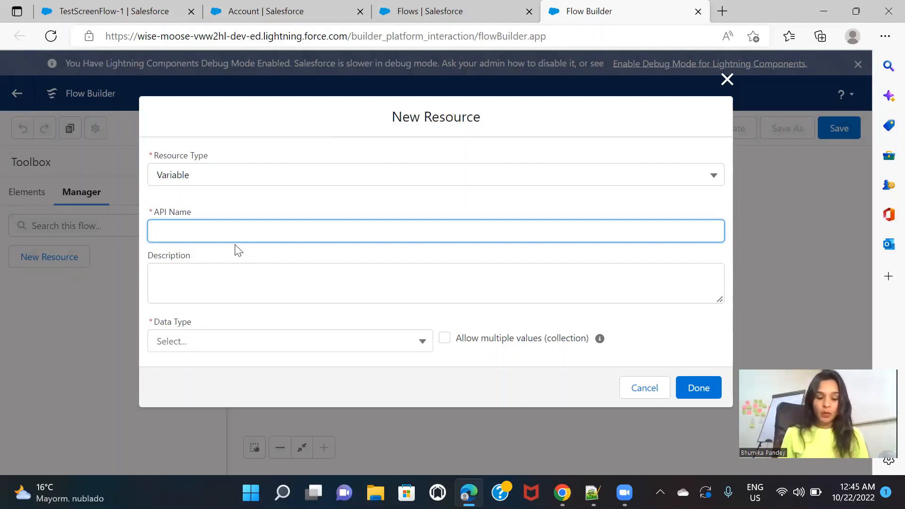
pyautogui.write('accountl')
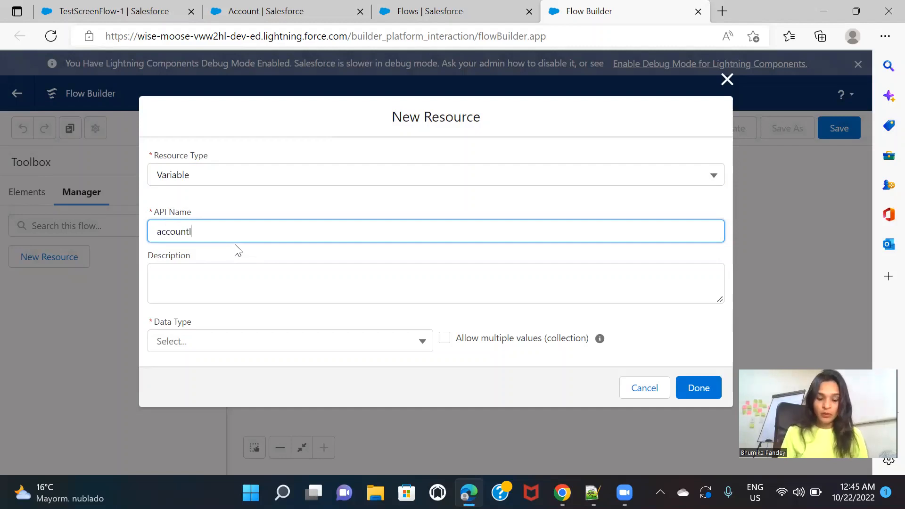
pyautogui.write('d')
pyautogui.click(238, 343)
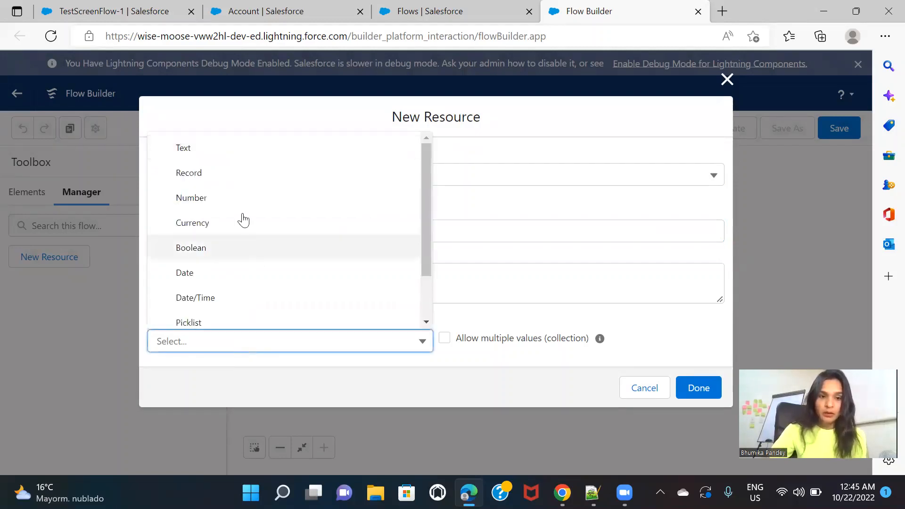
pyautogui.click(255, 147)
pyautogui.scroll(-2, 469, 212)
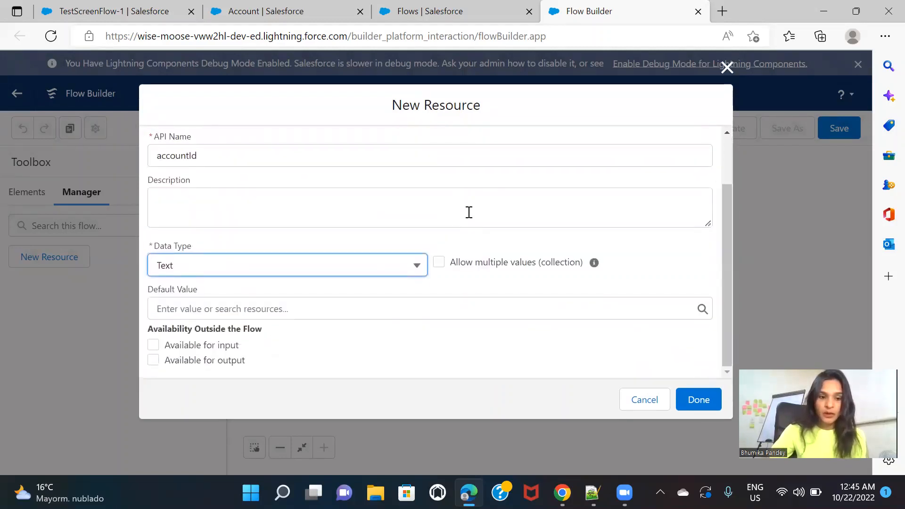
pyautogui.click(208, 349)
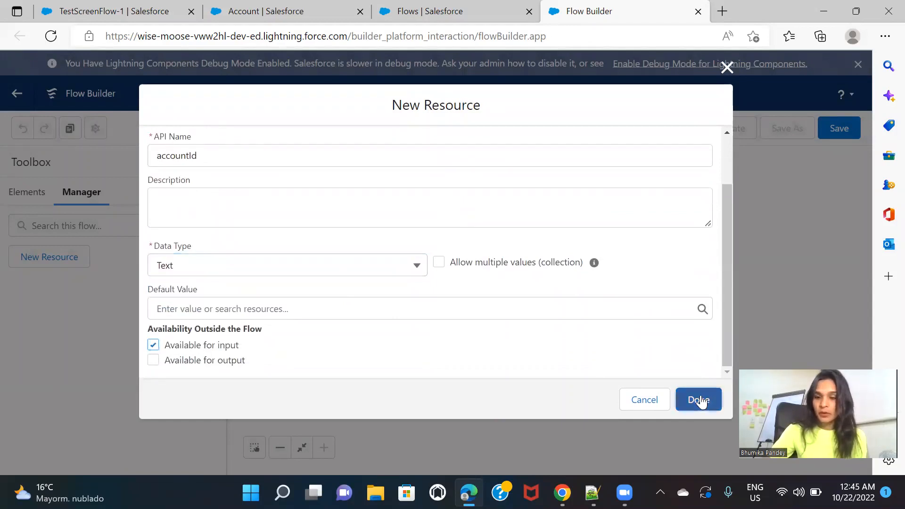
pyautogui.click(701, 401)
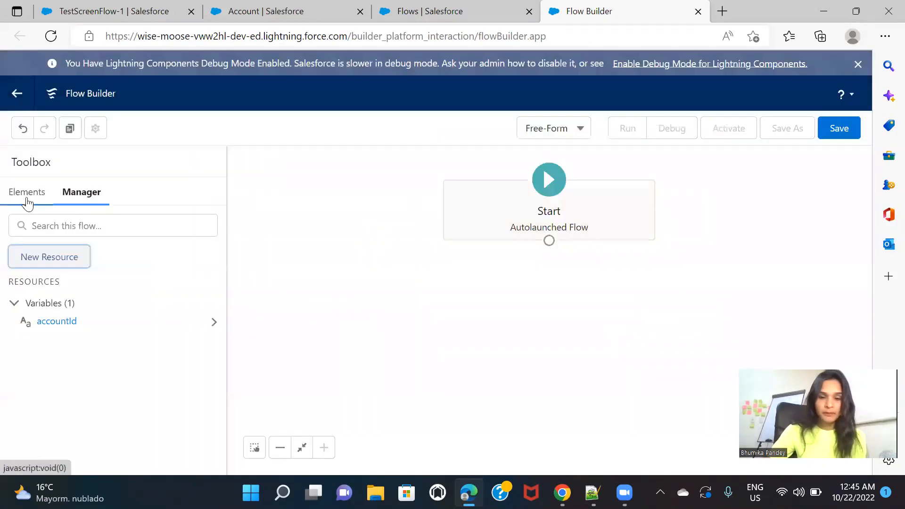
# Add a Create Records element below the Start element and label it "Create Contact - AutoLaunch".
pyautogui.click(27, 194)
pyautogui.scroll(-1, 148, 366)
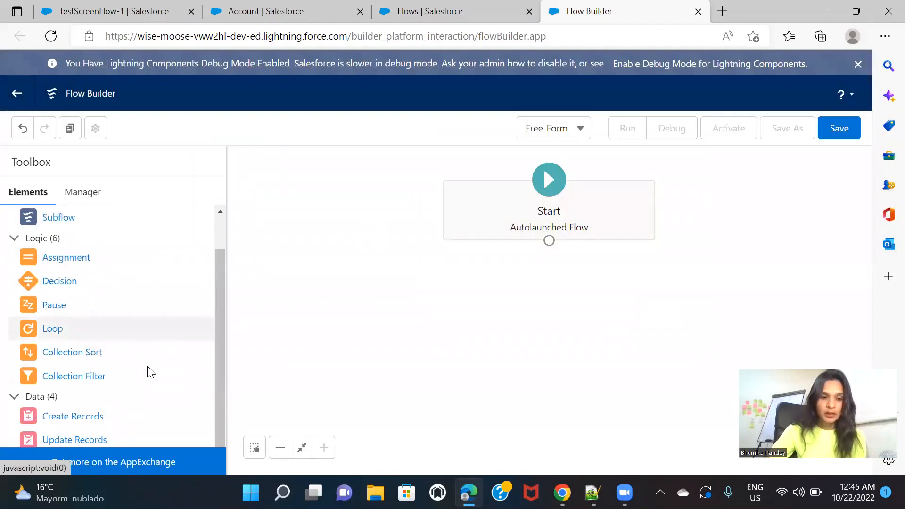
pyautogui.moveTo(71, 417); pyautogui.dragTo(554, 304)
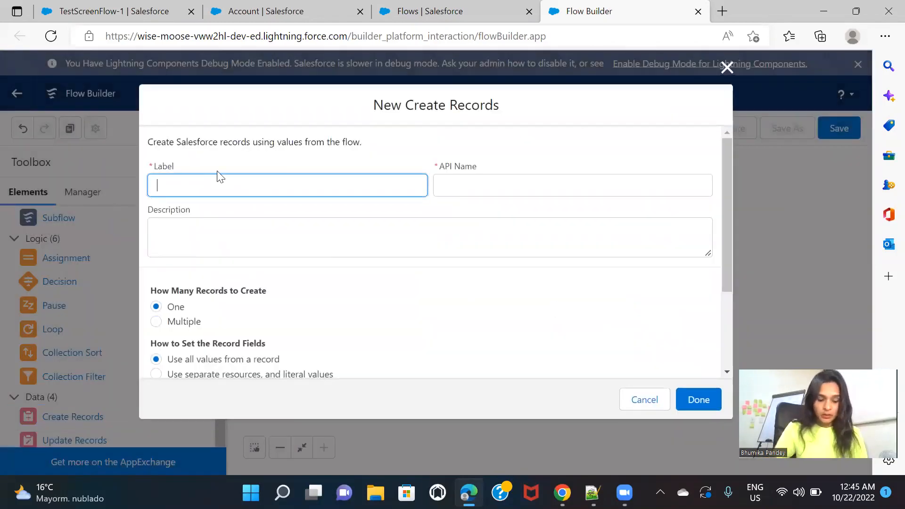
pyautogui.write('Create Cona')
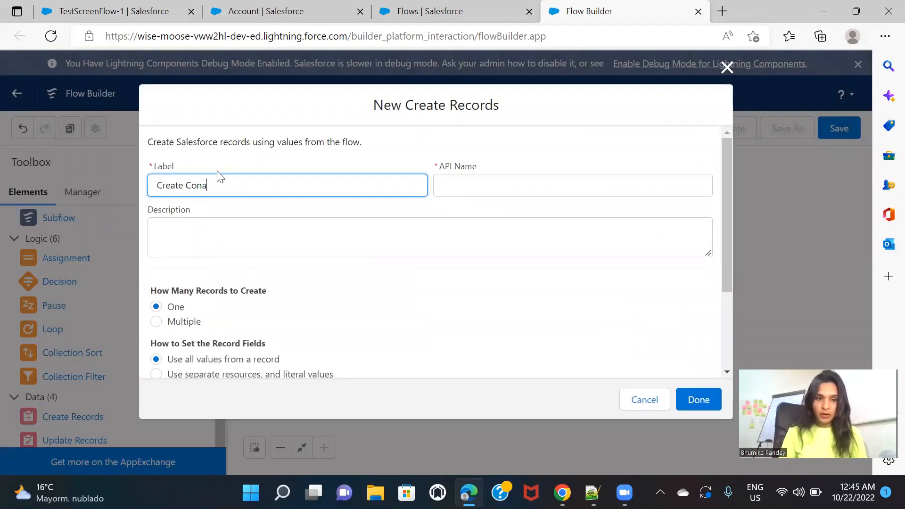
pyautogui.press('BackSpace')
pyautogui.write('ta')
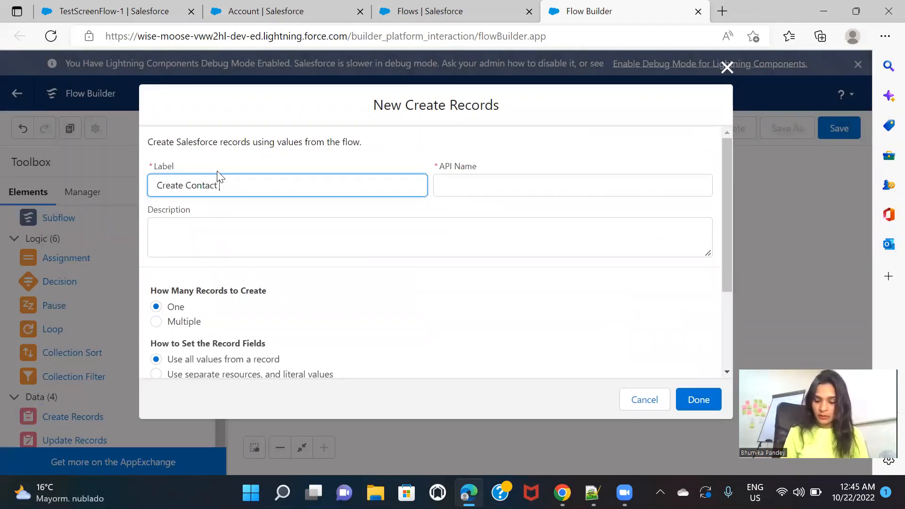
pyautogui.write('ct - Auto')
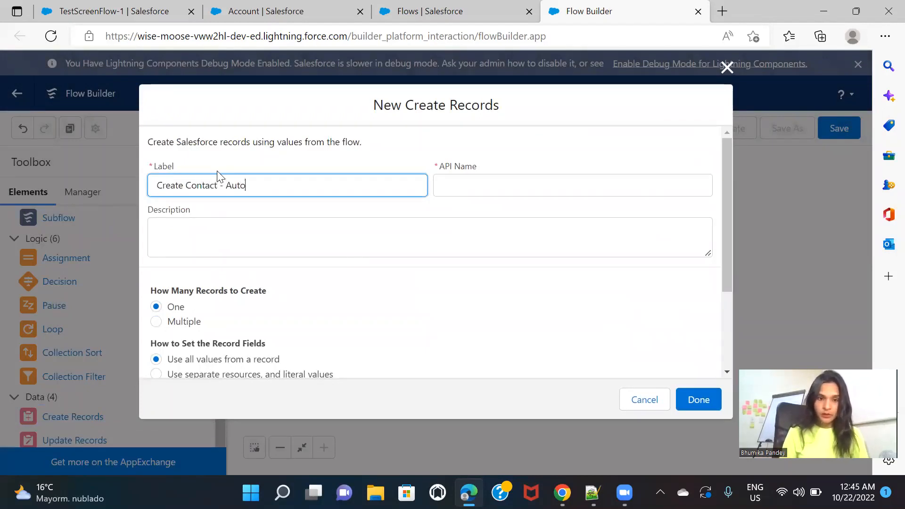
pyautogui.write('Launc')
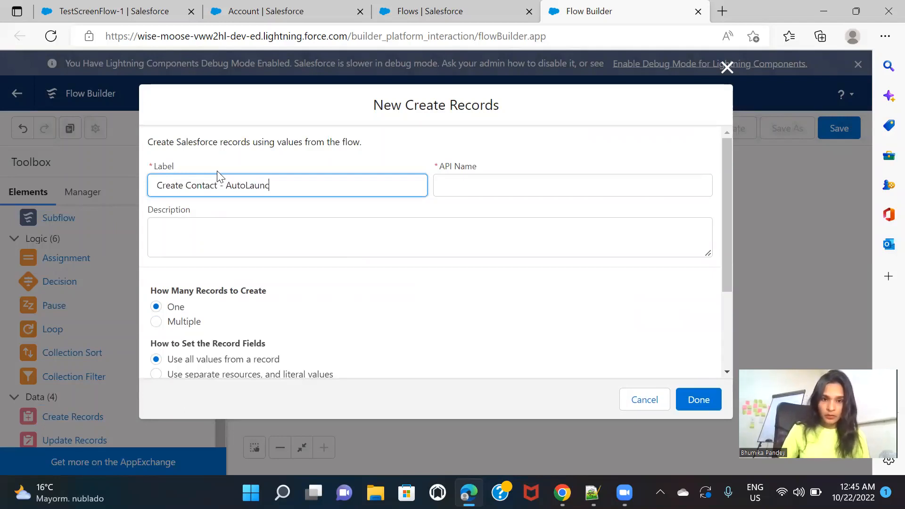
pyautogui.write('h')
pyautogui.click(372, 213)
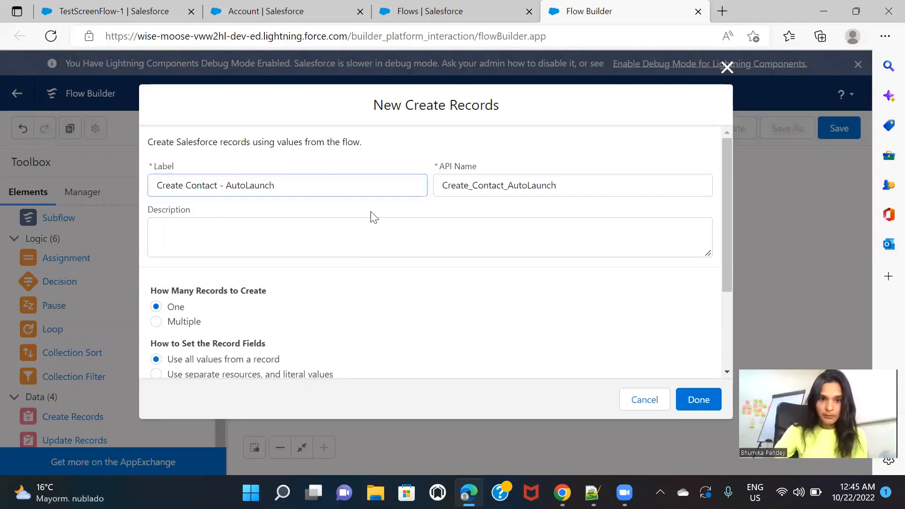
# Have the element set its record fields from separate resources and literal values, and choose Contact as the object.
pyautogui.scroll(-1, 384, 286)
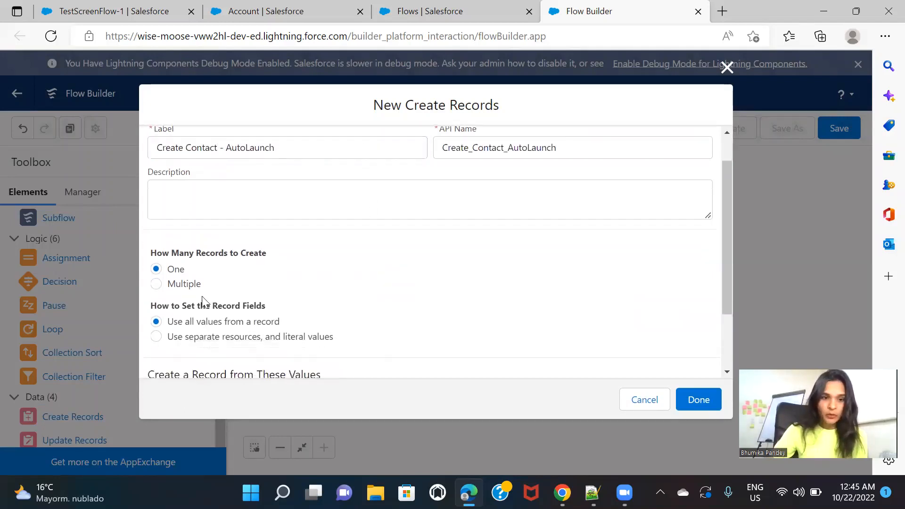
pyautogui.click(204, 342)
pyautogui.scroll(-2, 493, 330)
pyautogui.click(282, 366)
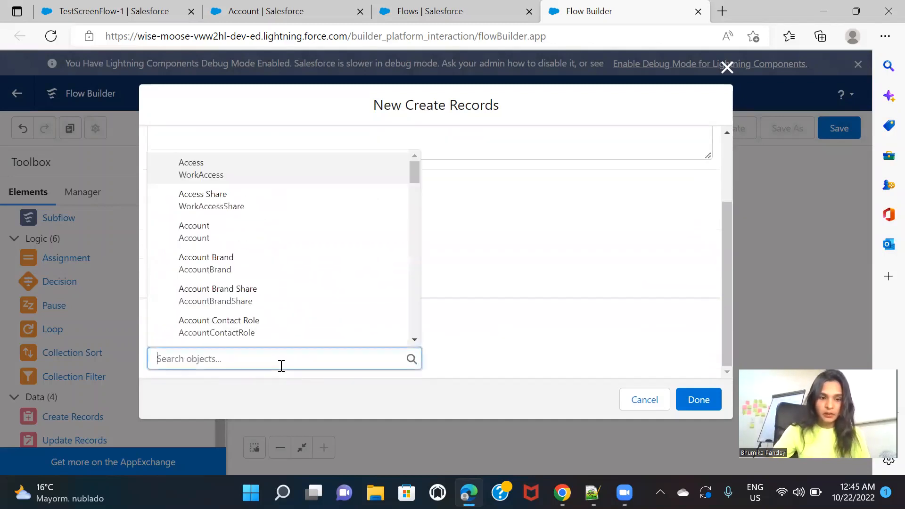
pyautogui.write('cont')
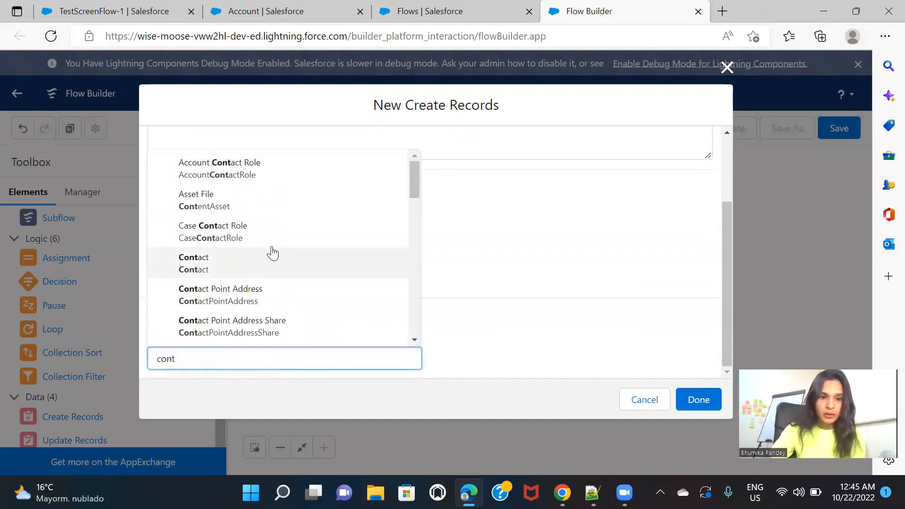
pyautogui.click(257, 264)
# Choose LastName as the first contact field for the Create Records element to set.
pyautogui.scroll(-3, 568, 280)
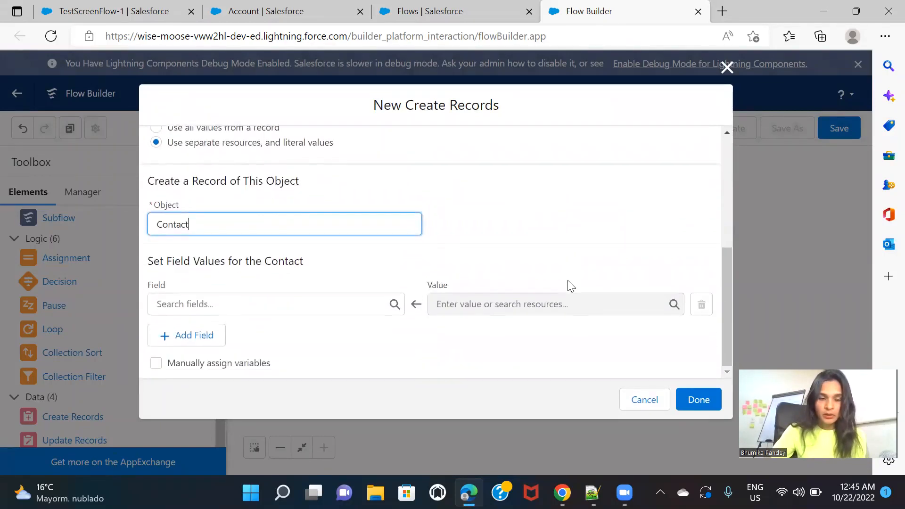
pyautogui.click(254, 303)
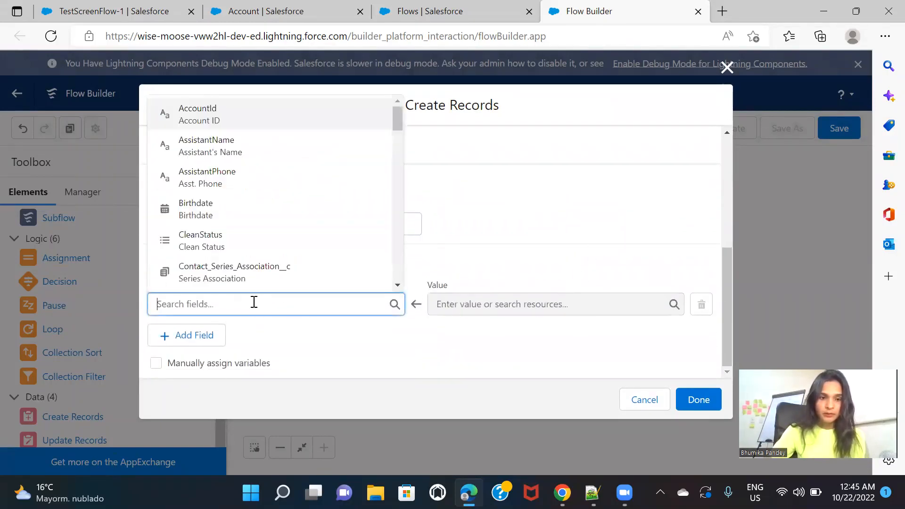
pyautogui.write('las')
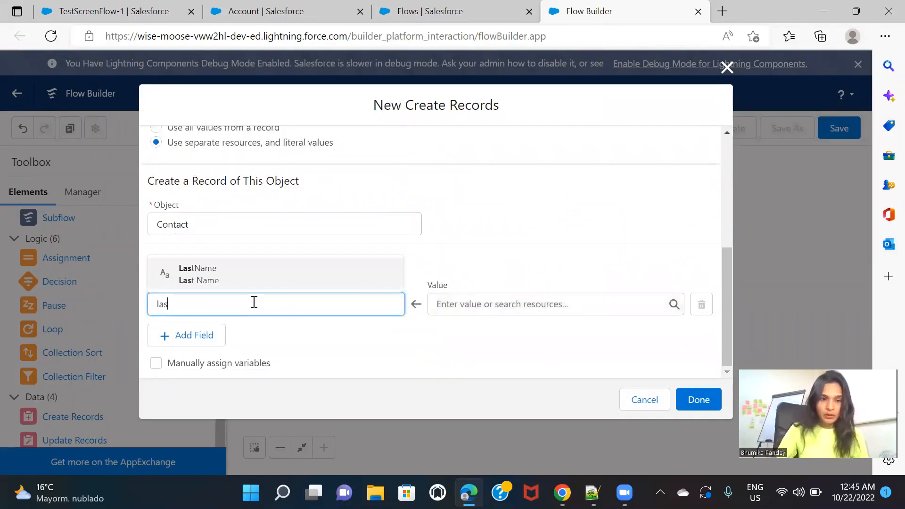
pyautogui.click(285, 279)
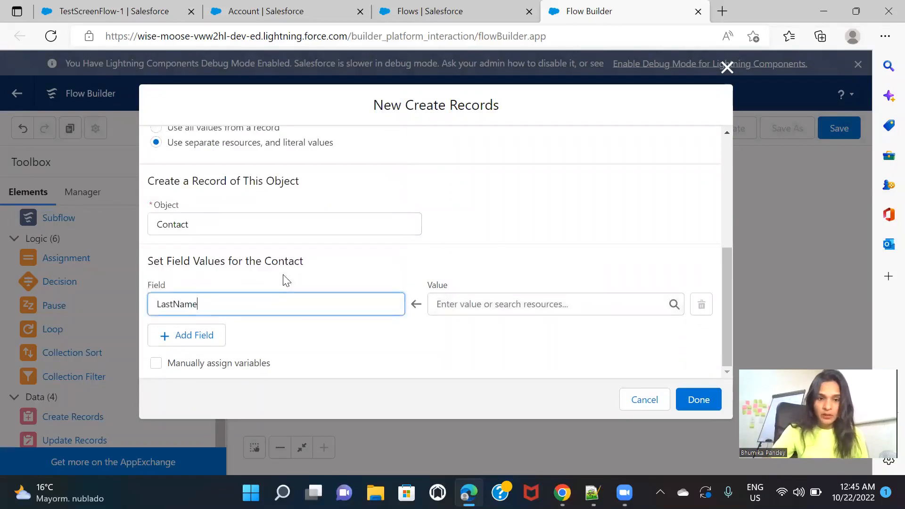
pyautogui.click(513, 304)
pyautogui.write('las')
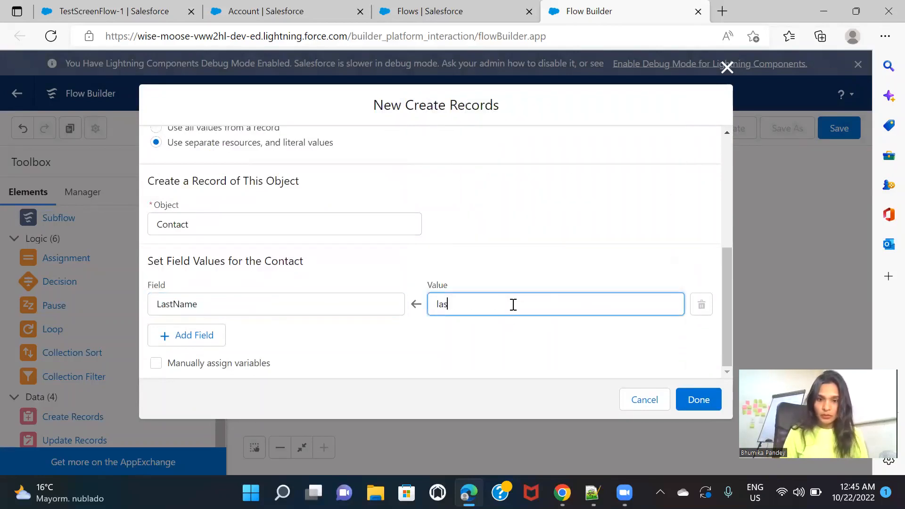
pyautogui.write('t')
pyautogui.press('BackSpace')
pyautogui.press('BackSpace')
pyautogui.press('BackSpace')
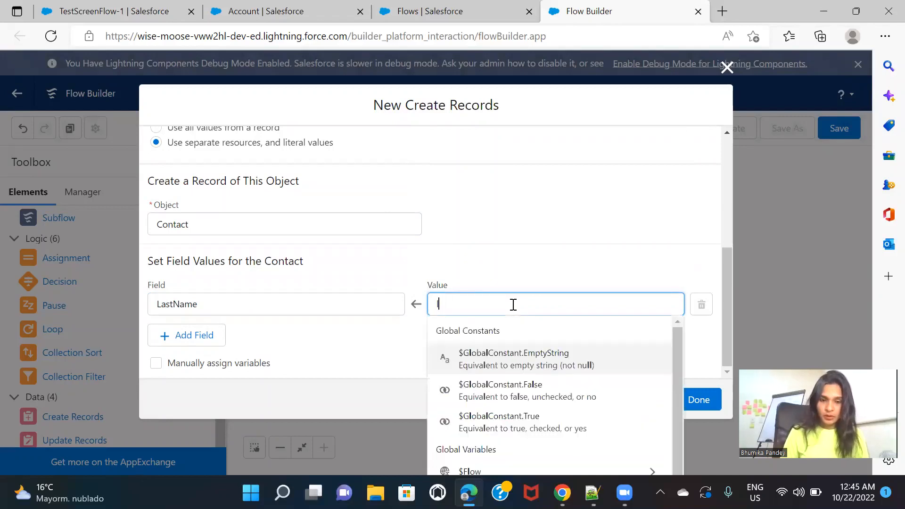
pyautogui.press('BackSpace')
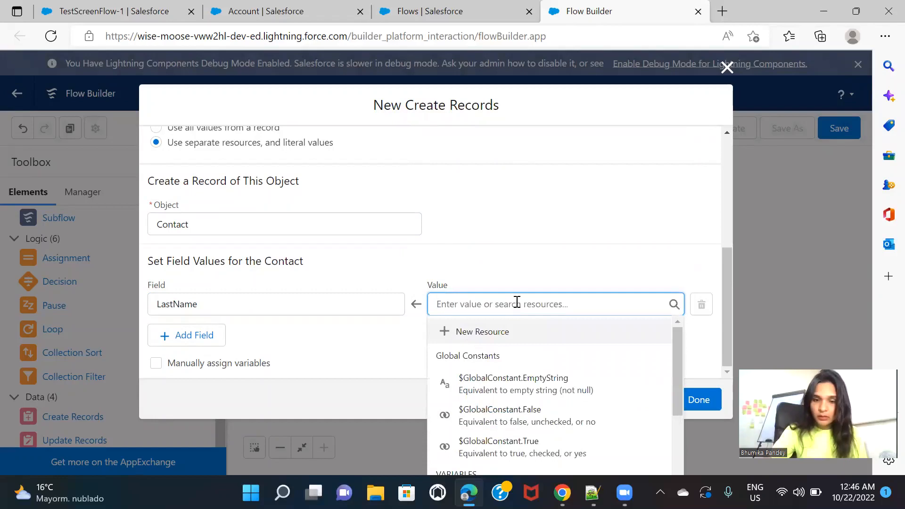
pyautogui.scroll(-2, 564, 380)
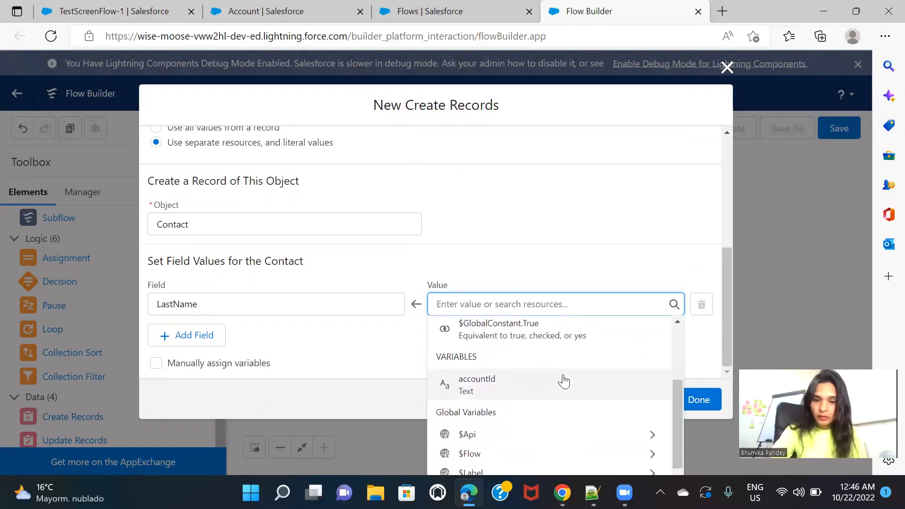
pyautogui.click(223, 304)
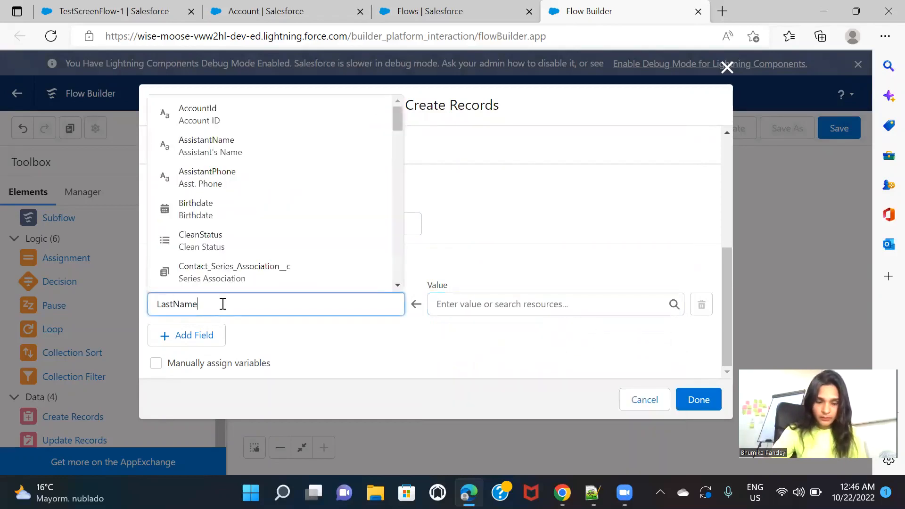
pyautogui.click(427, 354)
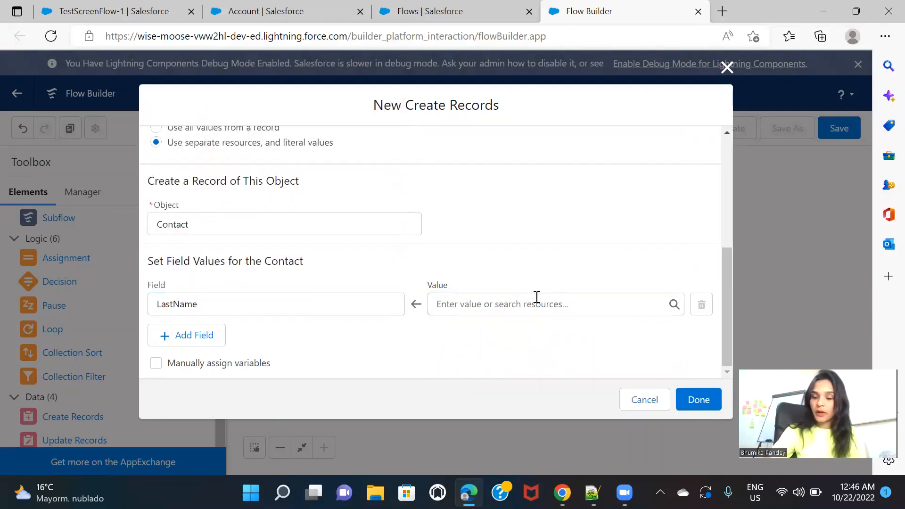
# Set the value of the LastName field to the literal text "lastname Test".
pyautogui.click(537, 297)
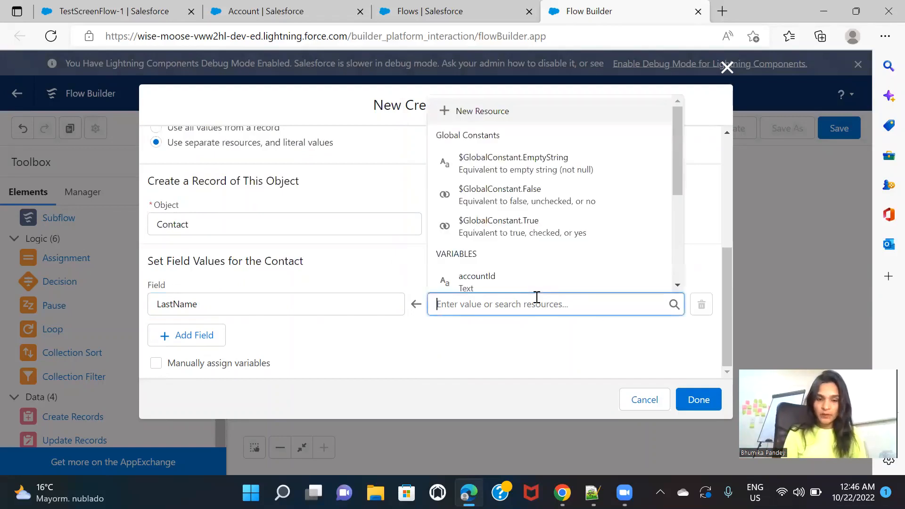
pyautogui.write('las')
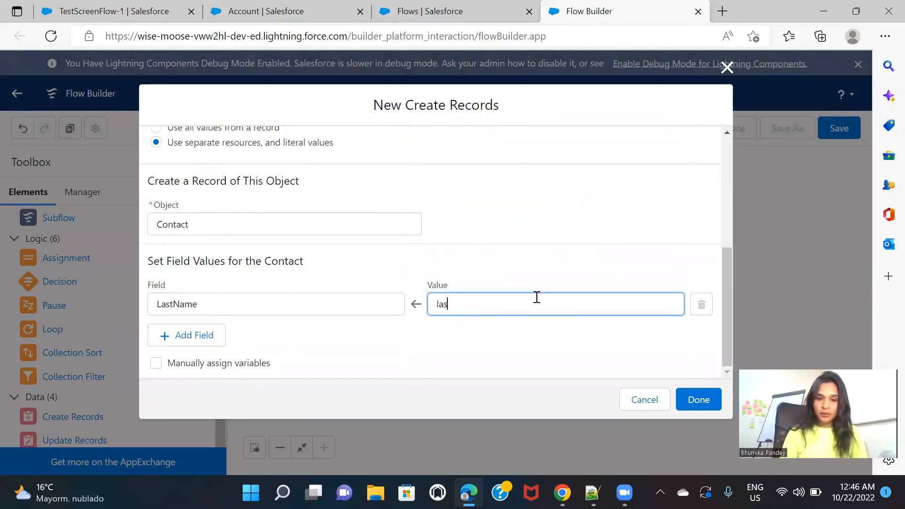
pyautogui.write('tname ')
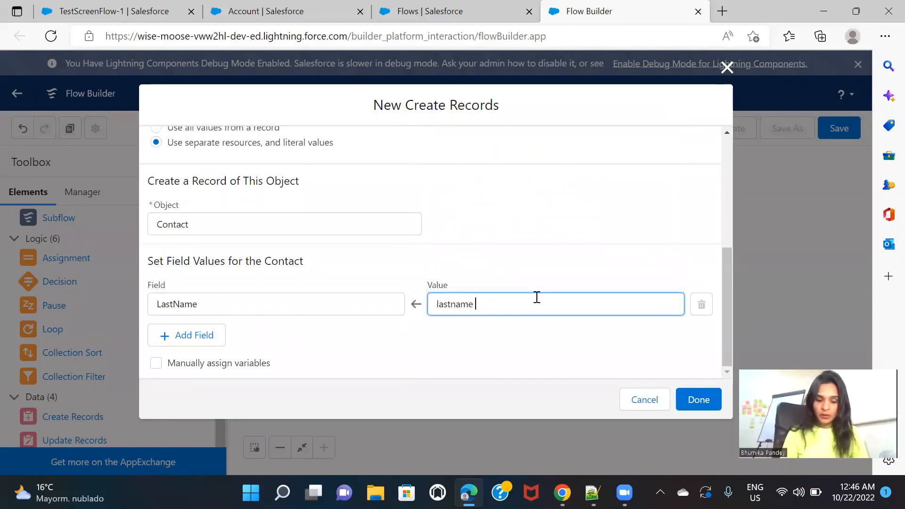
pyautogui.write('Test')
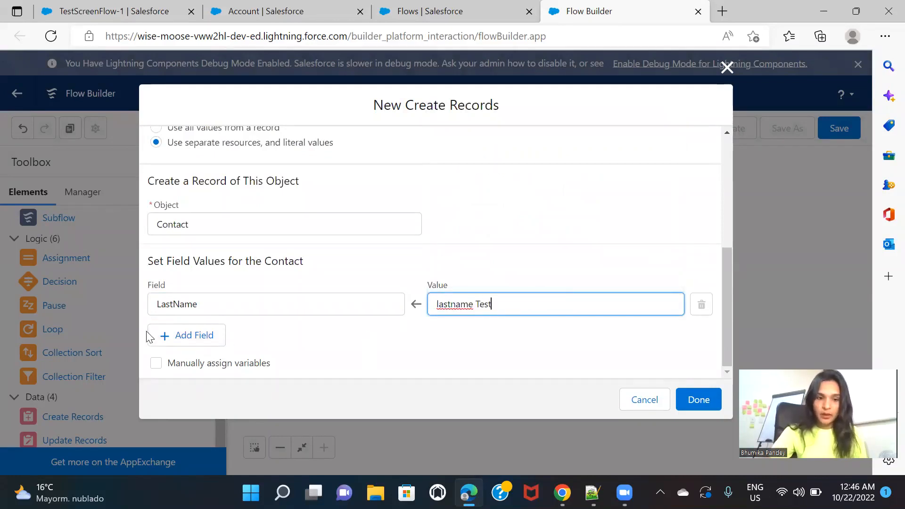
# Add a second field assignment that sets the contact's FirstName to the literal text "firstname".
pyautogui.click(183, 336)
pyautogui.scroll(-1, 283, 326)
pyautogui.click(231, 321)
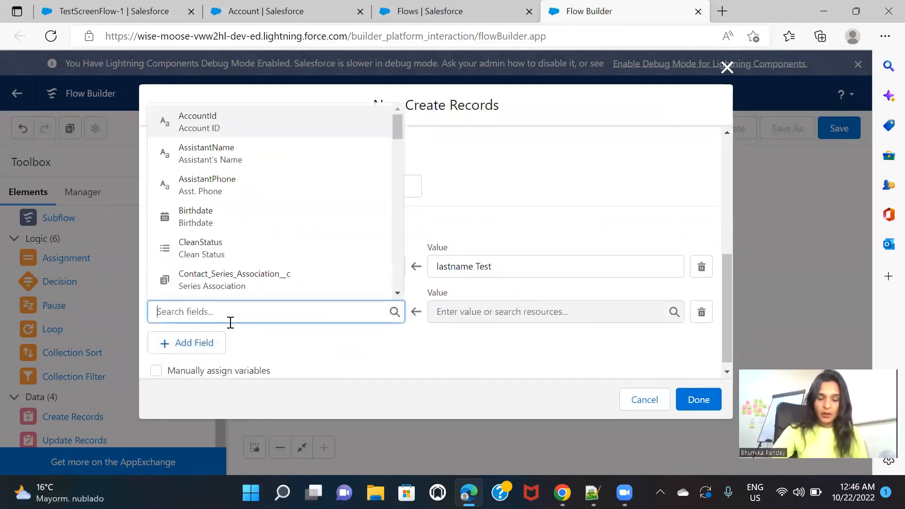
pyautogui.write('fis')
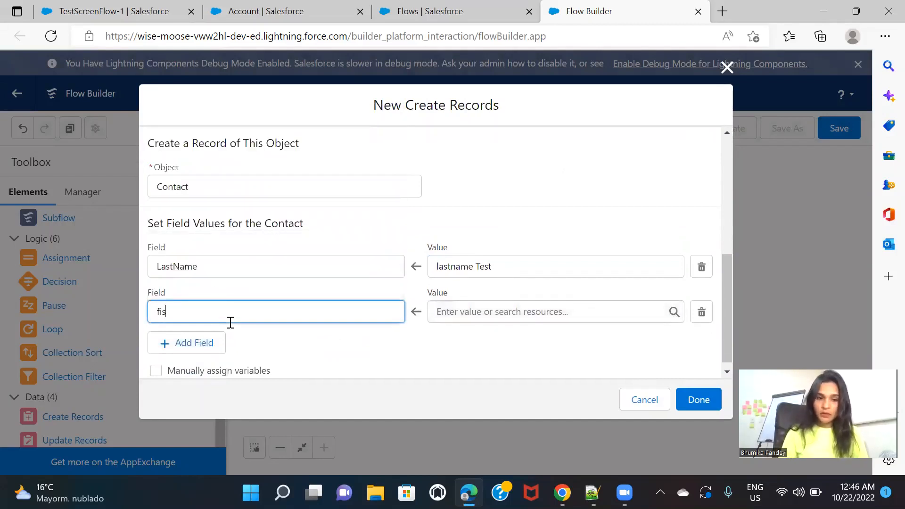
pyautogui.press('BackSpace')
pyautogui.press('BackSpace')
pyautogui.write('ir')
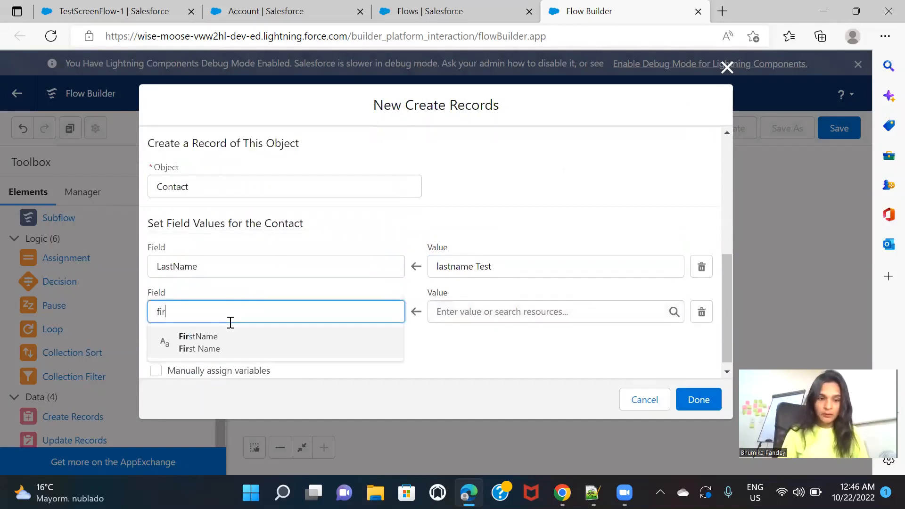
pyautogui.click(298, 353)
pyautogui.click(540, 314)
pyautogui.write('f')
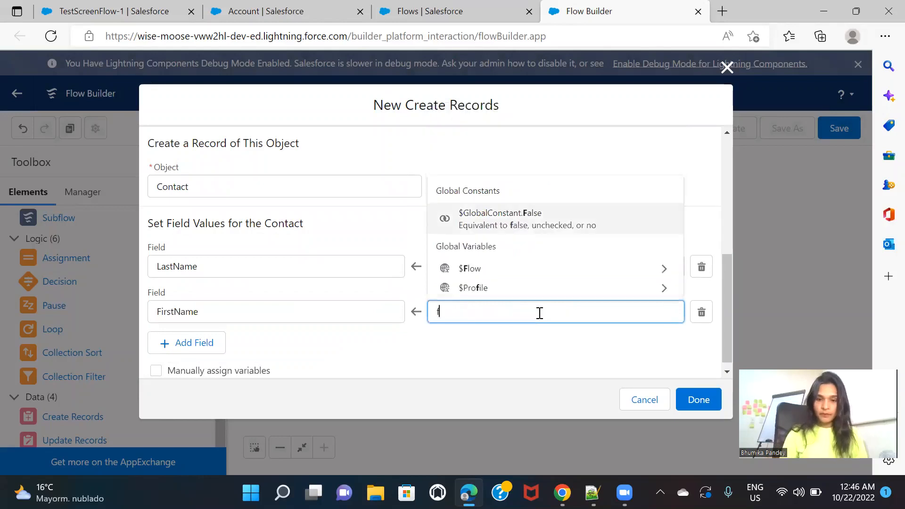
pyautogui.write('irstname')
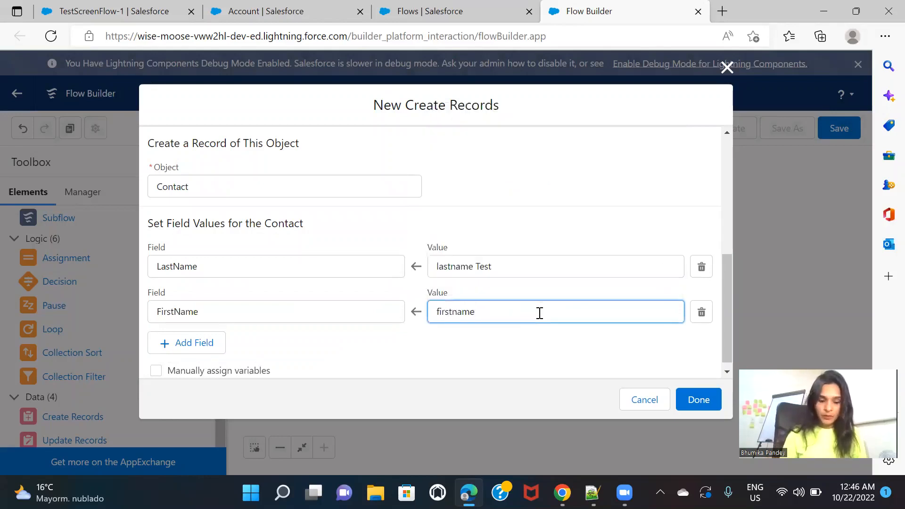
pyautogui.click(434, 344)
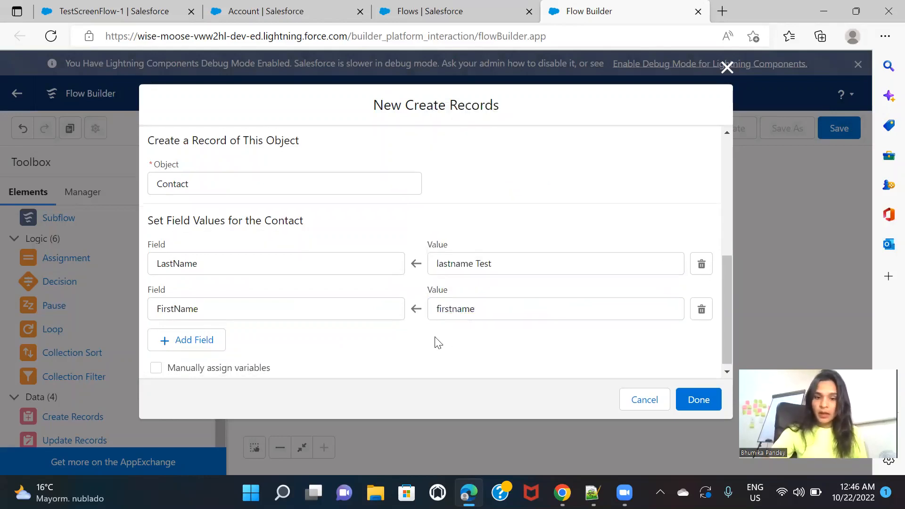
# Add a third field assignment that sets the contact's AccountId from the accountId variable.
pyautogui.click(205, 339)
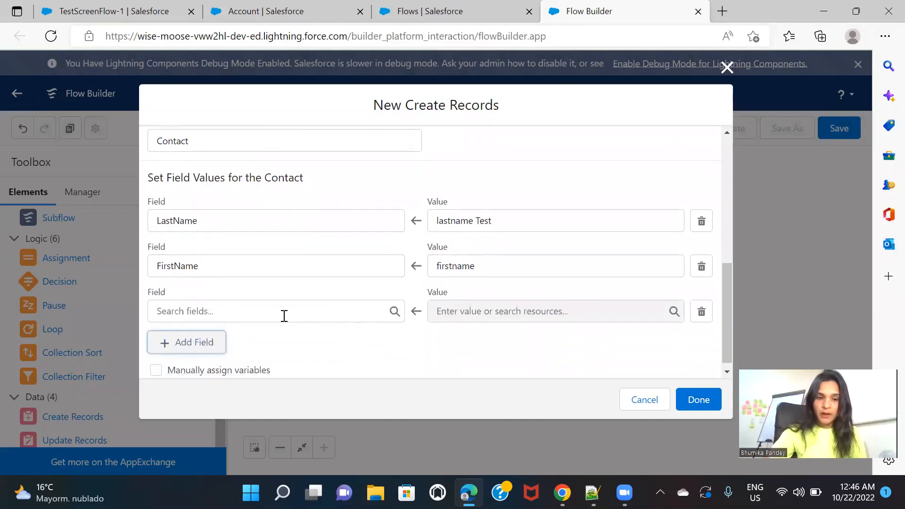
pyautogui.click(283, 315)
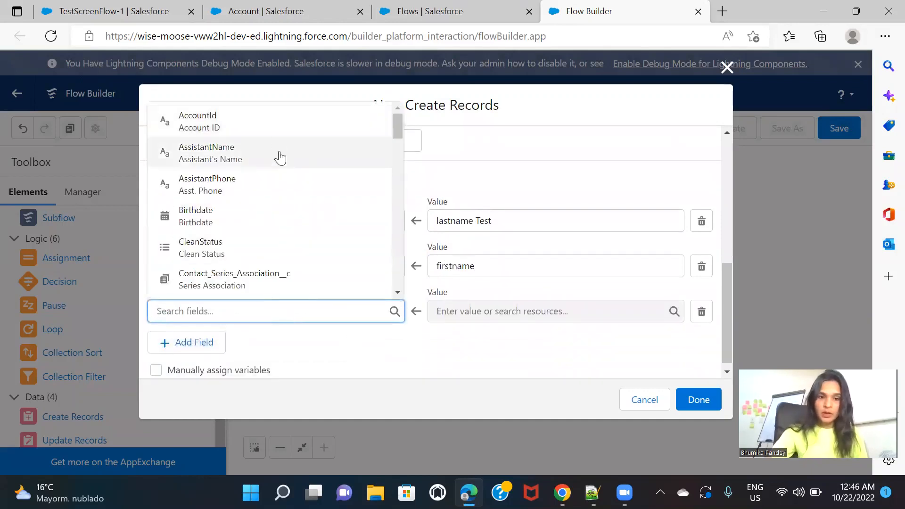
pyautogui.click(277, 122)
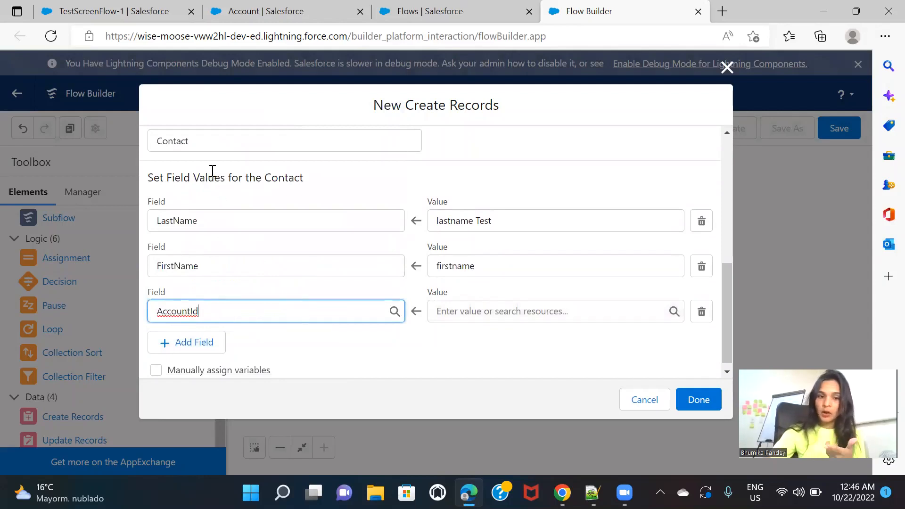
pyautogui.click(477, 311)
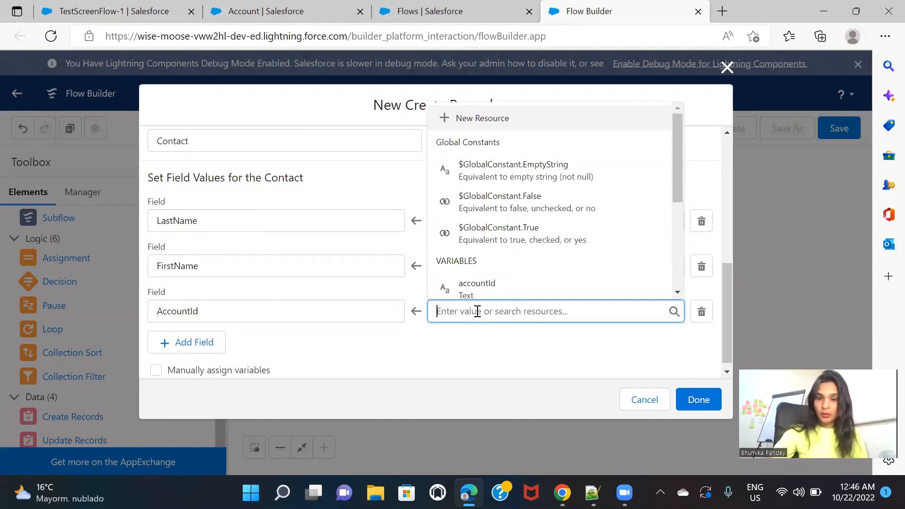
pyautogui.click(486, 292)
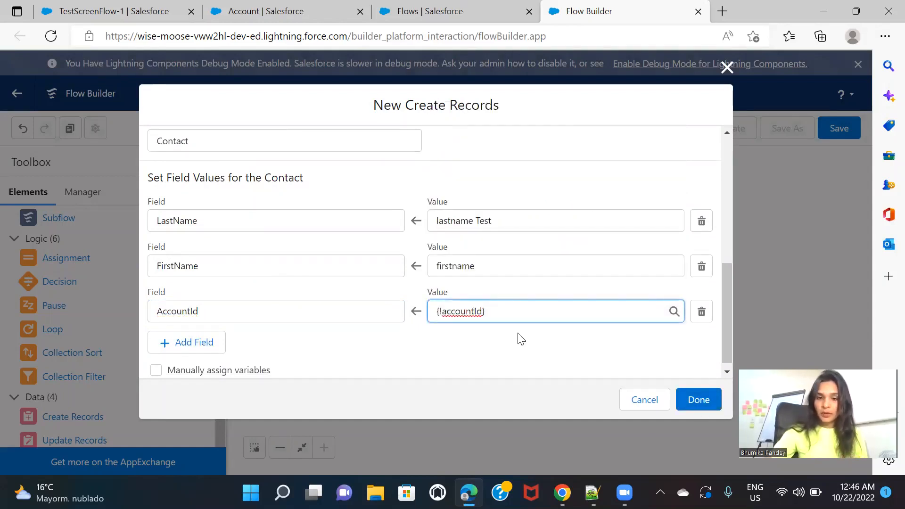
# Review and confirm the new Create Records element, and connect the Start element to it.
pyautogui.scroll(6, 520, 339)
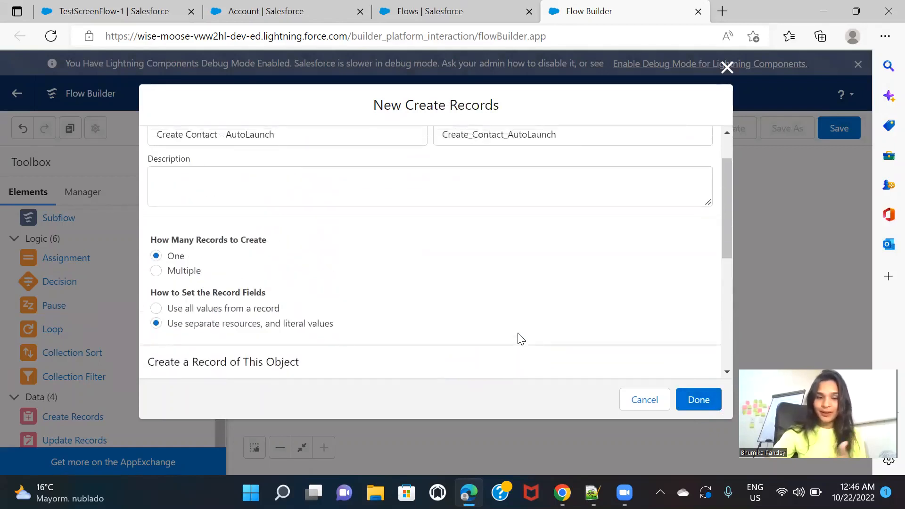
pyautogui.scroll(2, 518, 335)
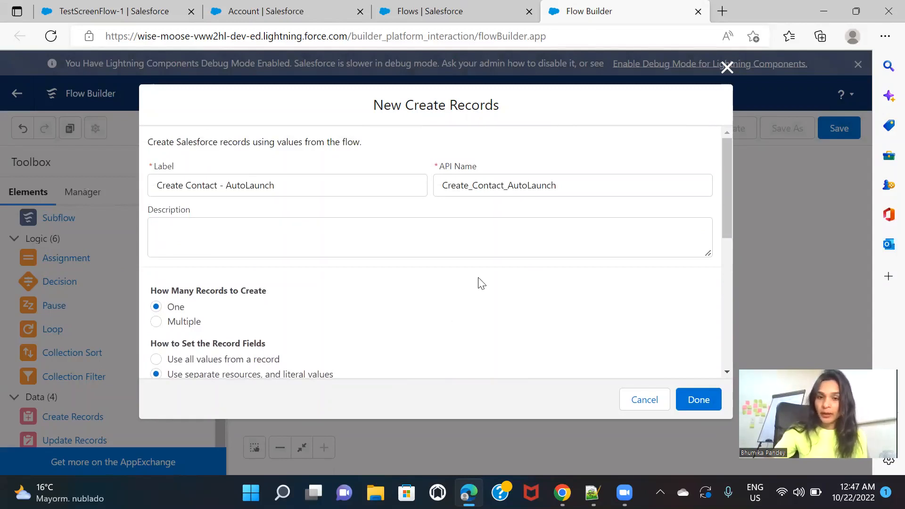
pyautogui.scroll(-6, 480, 282)
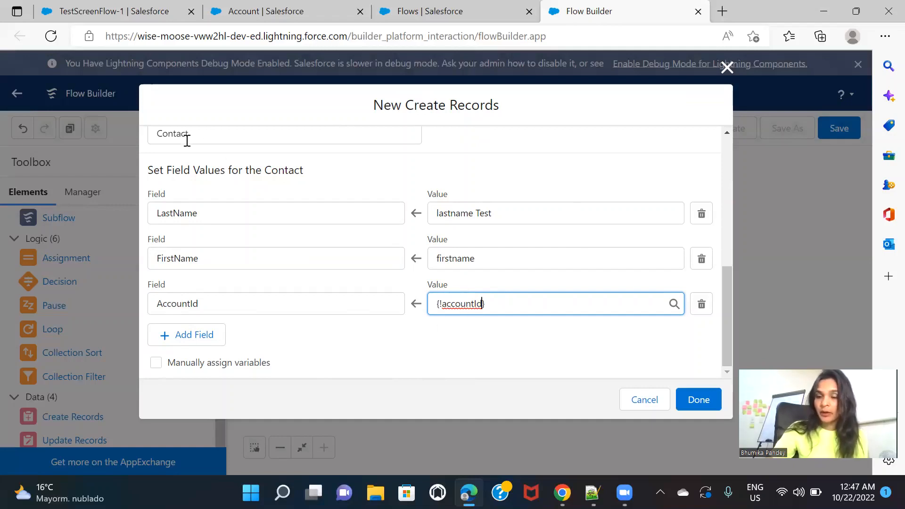
pyautogui.scroll(5, 514, 358)
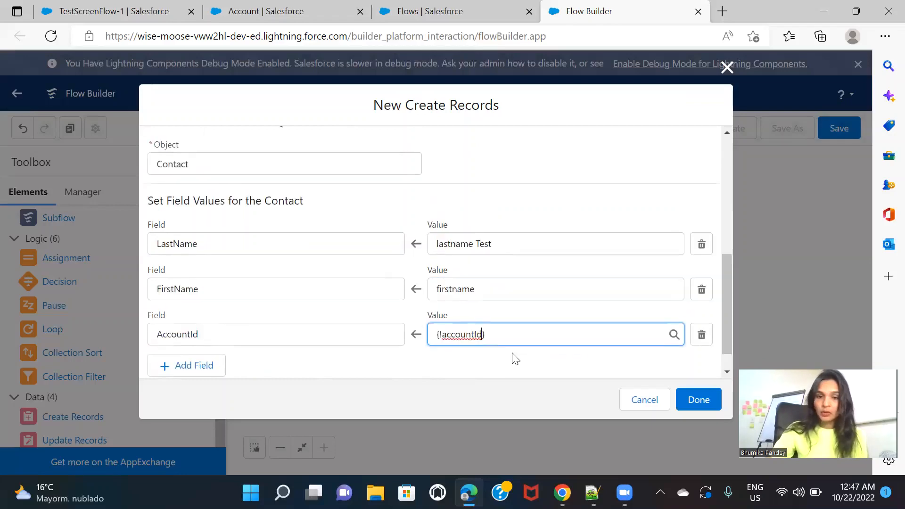
pyautogui.scroll(3, 514, 360)
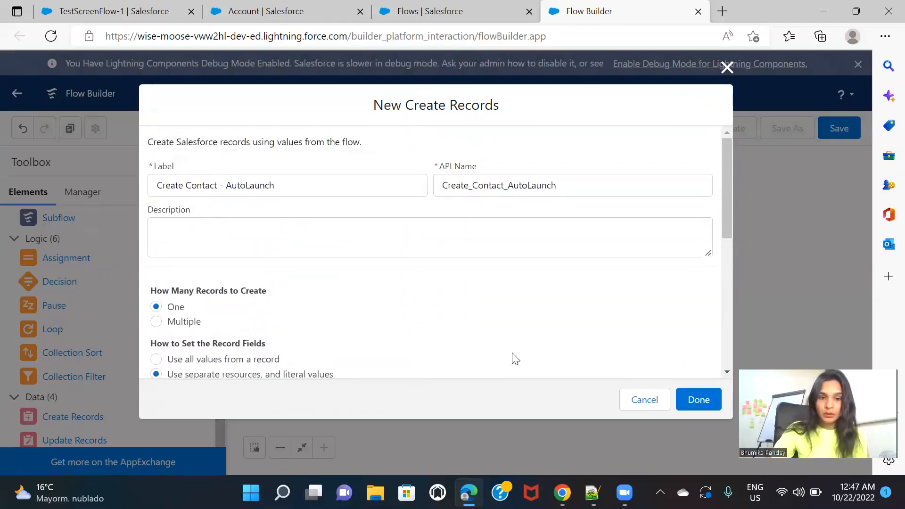
pyautogui.scroll(-10, 513, 359)
pyautogui.click(693, 404)
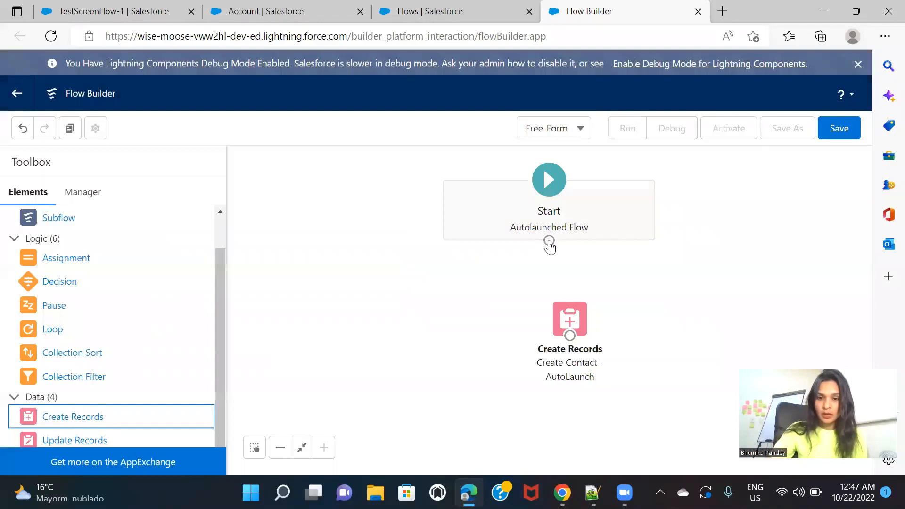
pyautogui.moveTo(550, 241); pyautogui.dragTo(570, 319)
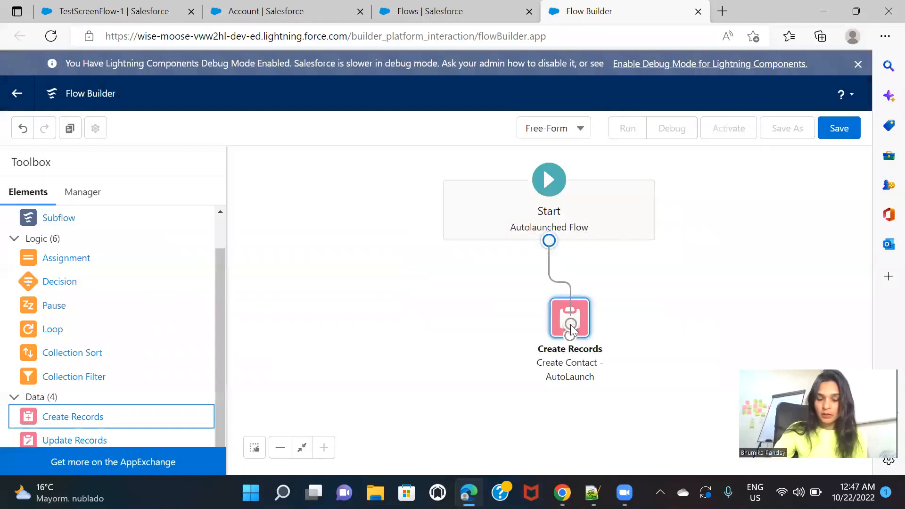
# Save the flow with the label "Create Contact - AutoLaunch" and activate it.
pyautogui.click(851, 136)
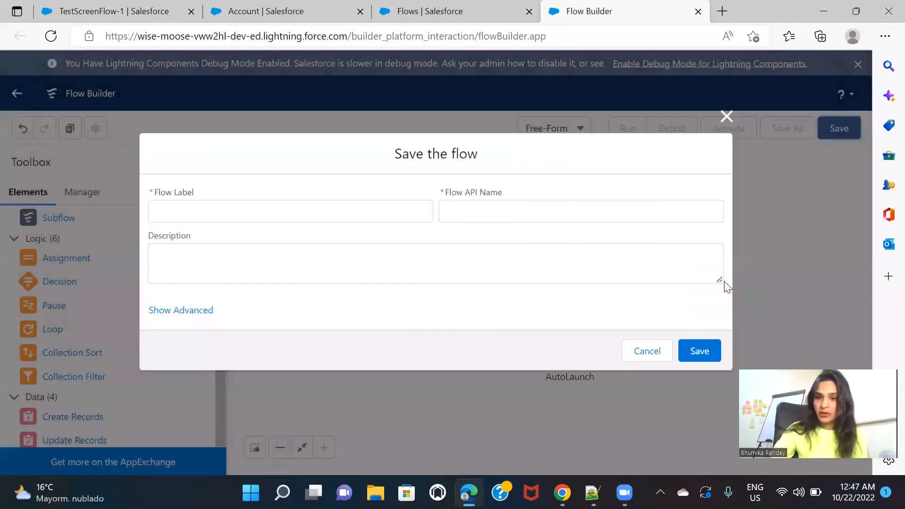
pyautogui.click(219, 213)
pyautogui.write('Cr')
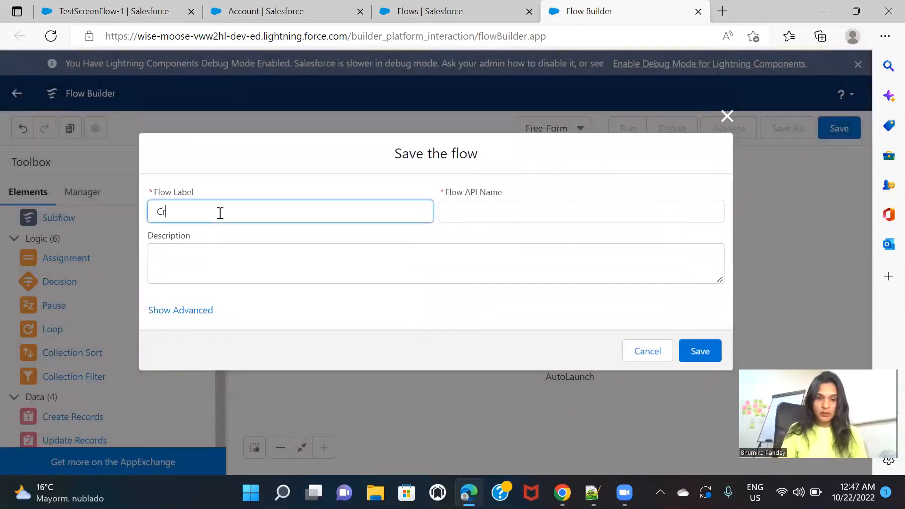
pyautogui.write('eate Contact - AutoLaunch')
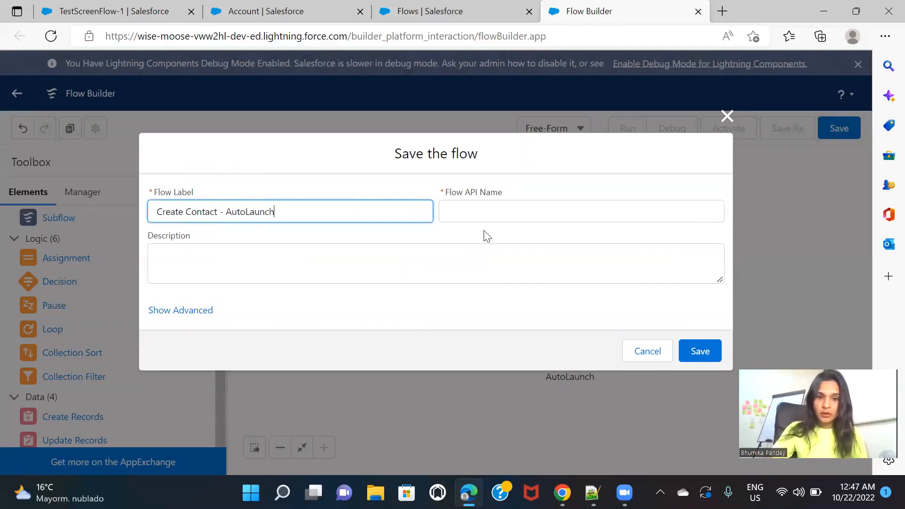
pyautogui.click(487, 236)
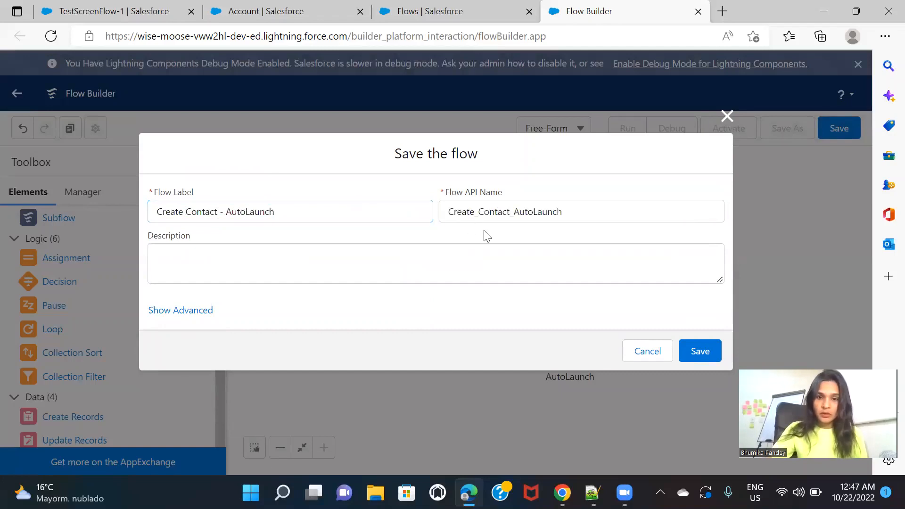
pyautogui.click(700, 351)
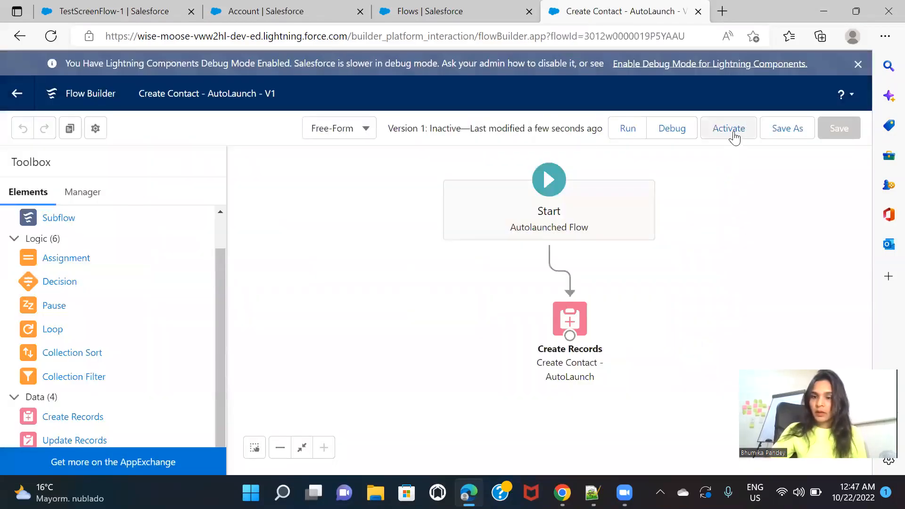
pyautogui.click(736, 136)
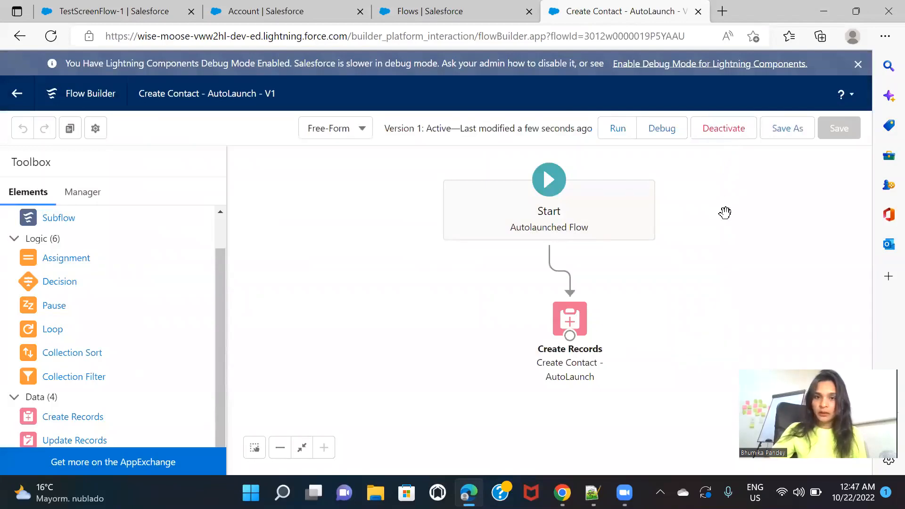
# Return to the Setup page and find and open Process Builder.
pyautogui.click(467, 10)
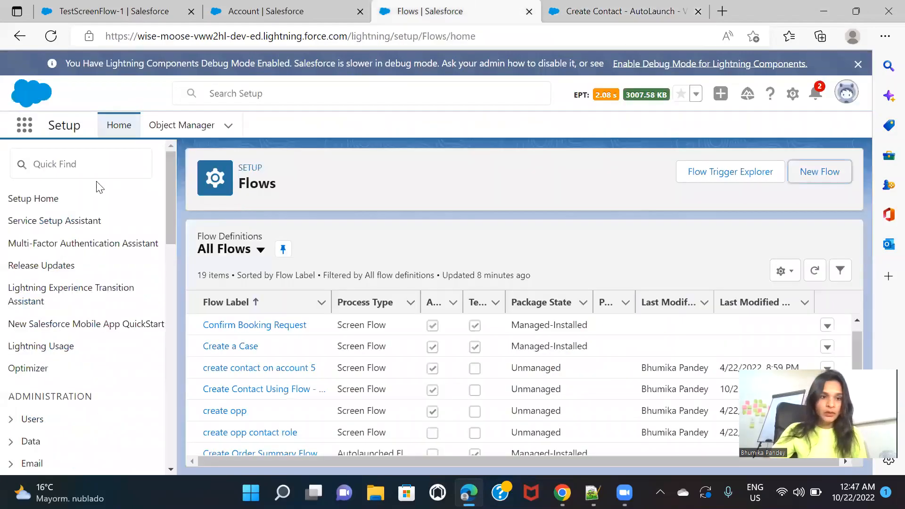
pyautogui.click(87, 170)
pyautogui.write('process b')
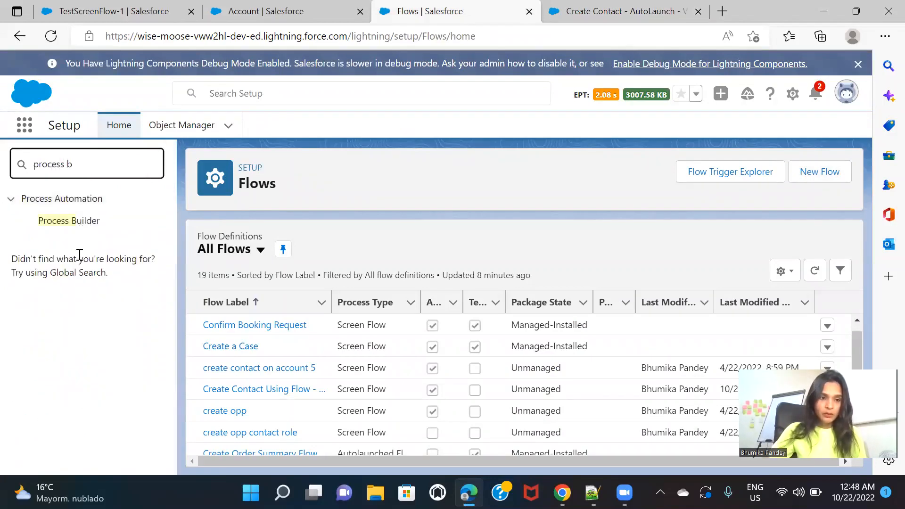
pyautogui.click(76, 217)
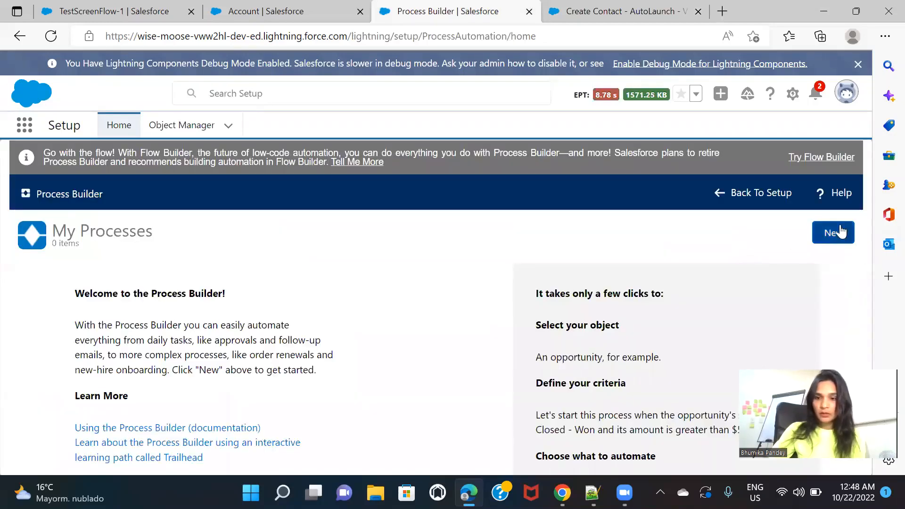
# Create a new process in Process Builder named "Account PB" that starts when a record changes, and save it.
pyautogui.click(833, 234)
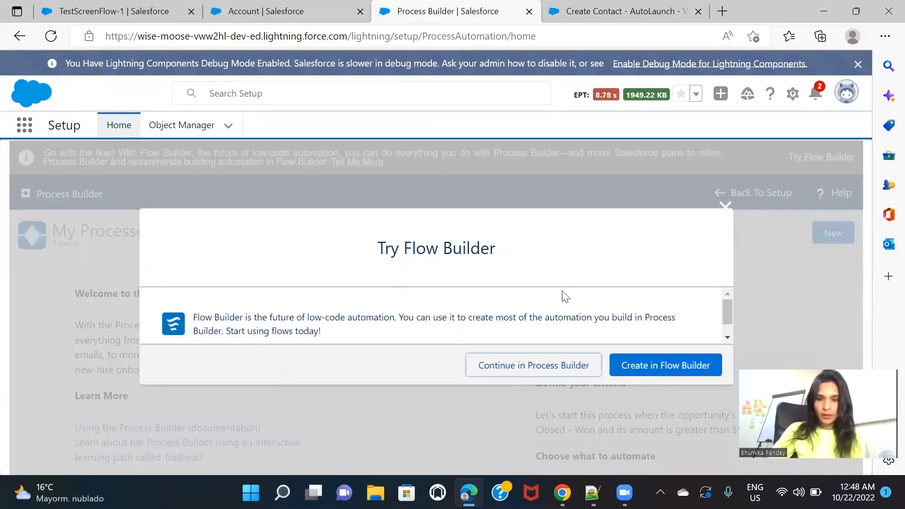
pyautogui.click(527, 366)
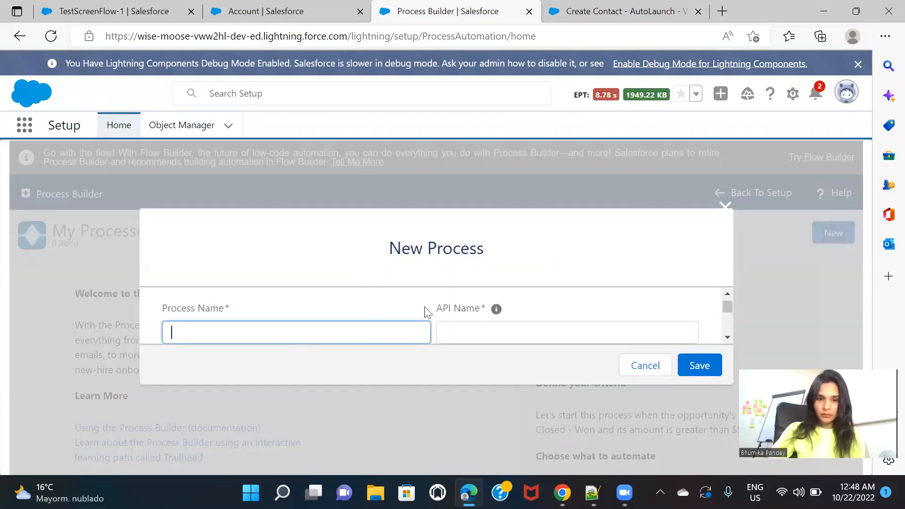
pyautogui.write('A')
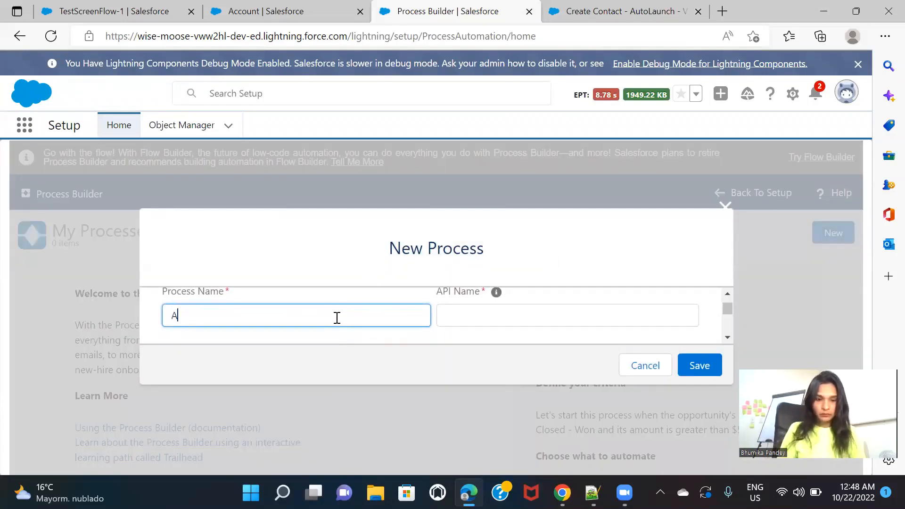
pyautogui.write('ccount PB')
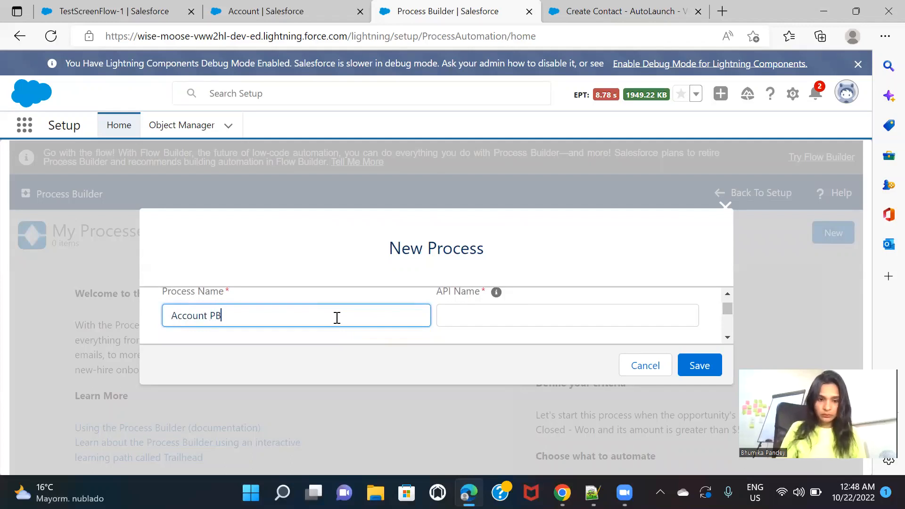
pyautogui.click(688, 308)
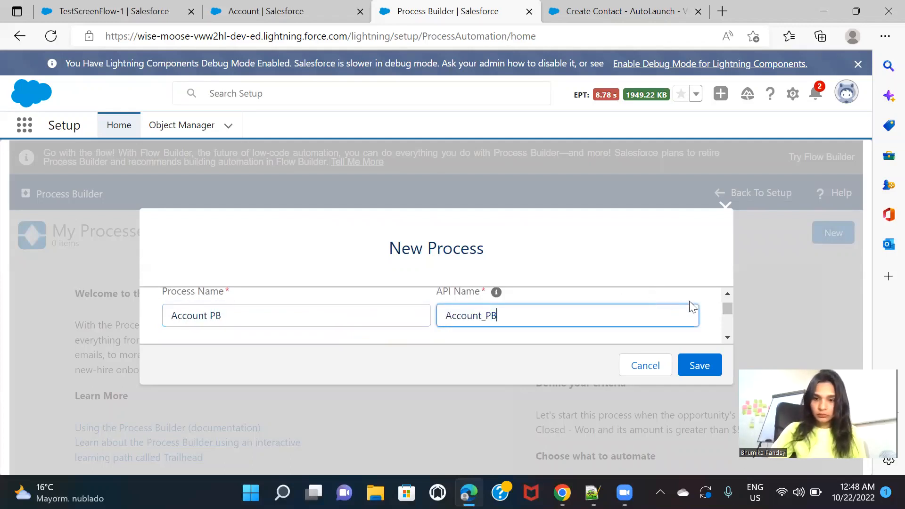
pyautogui.scroll(-2, 705, 307)
pyautogui.scroll(-1, 705, 306)
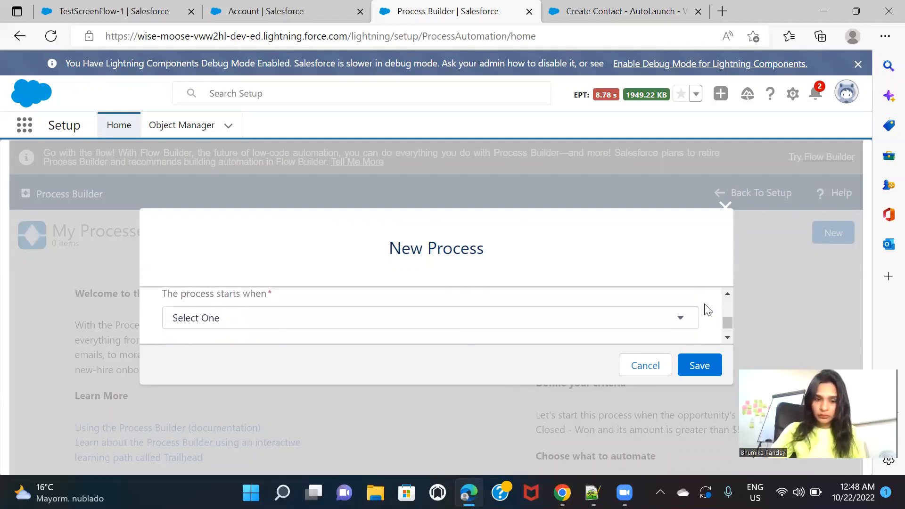
pyautogui.click(200, 324)
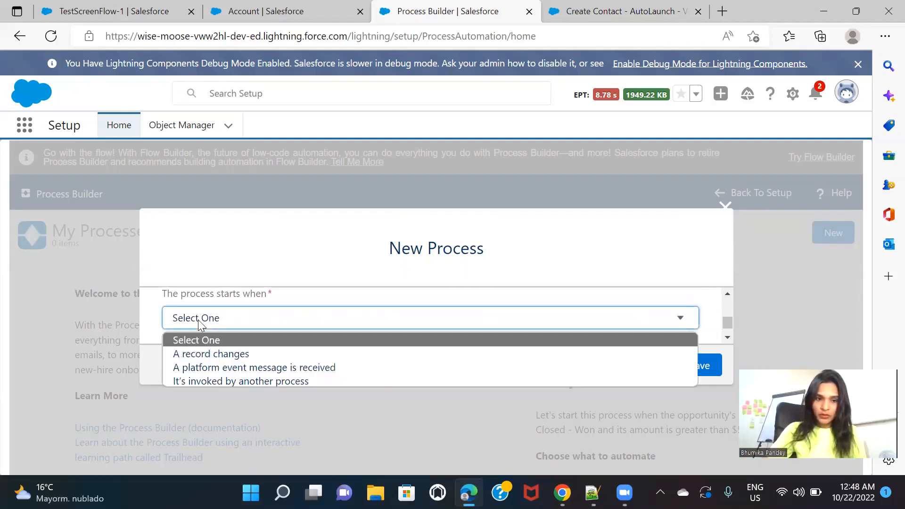
pyautogui.click(224, 357)
pyautogui.click(703, 367)
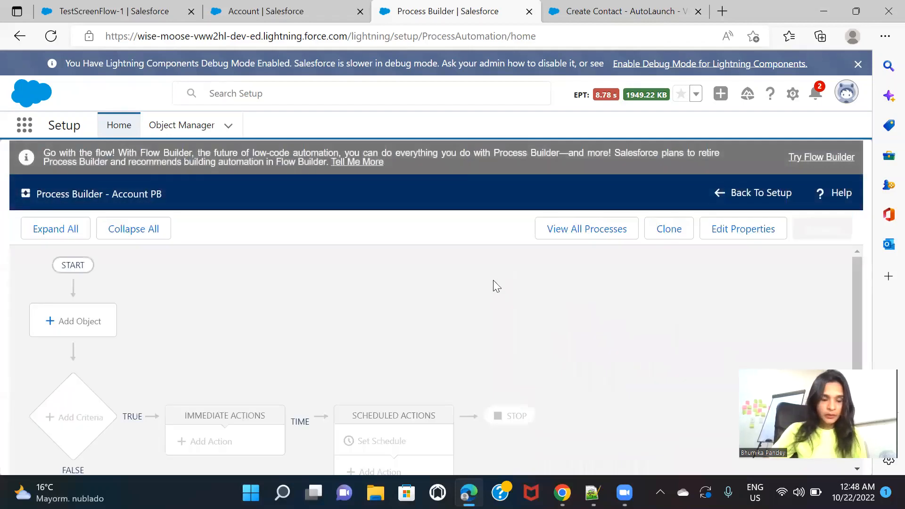
# Add Account as the process's object, starting only when a record is created, and save the setting.
pyautogui.click(62, 322)
pyautogui.click(481, 337)
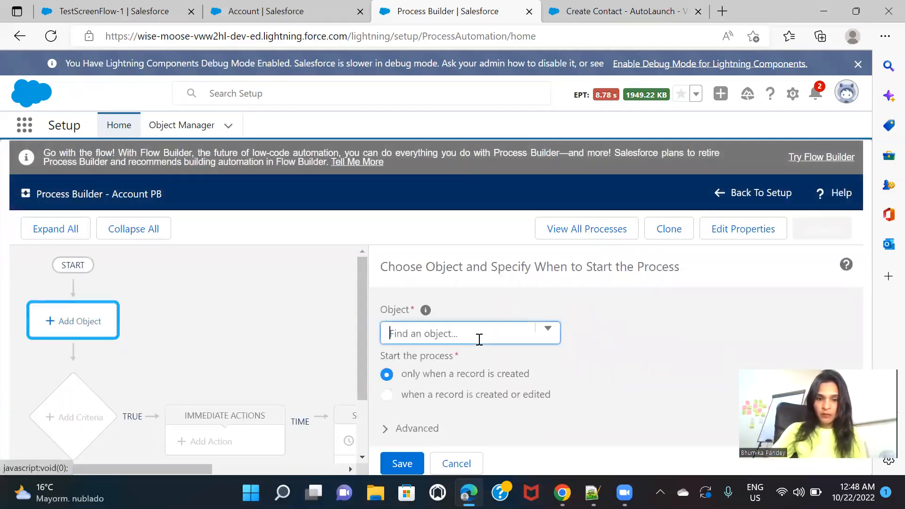
pyautogui.write('accou')
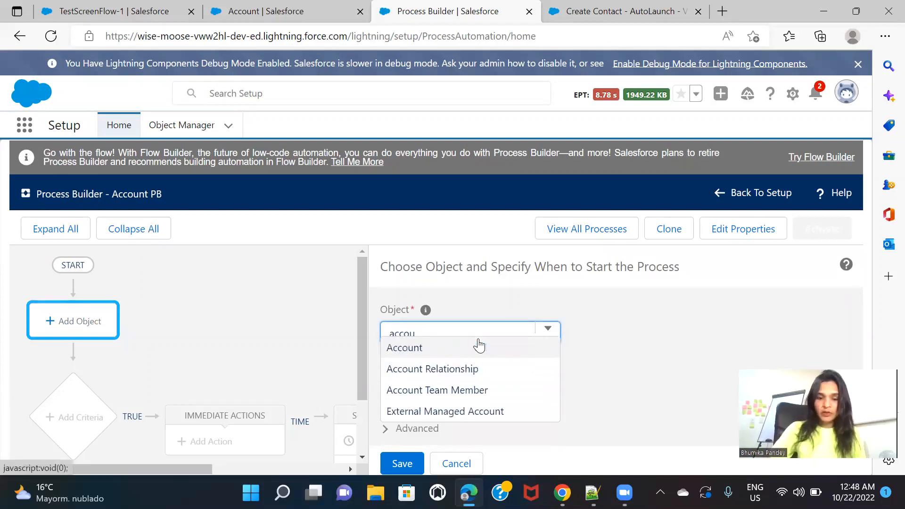
pyautogui.click(439, 351)
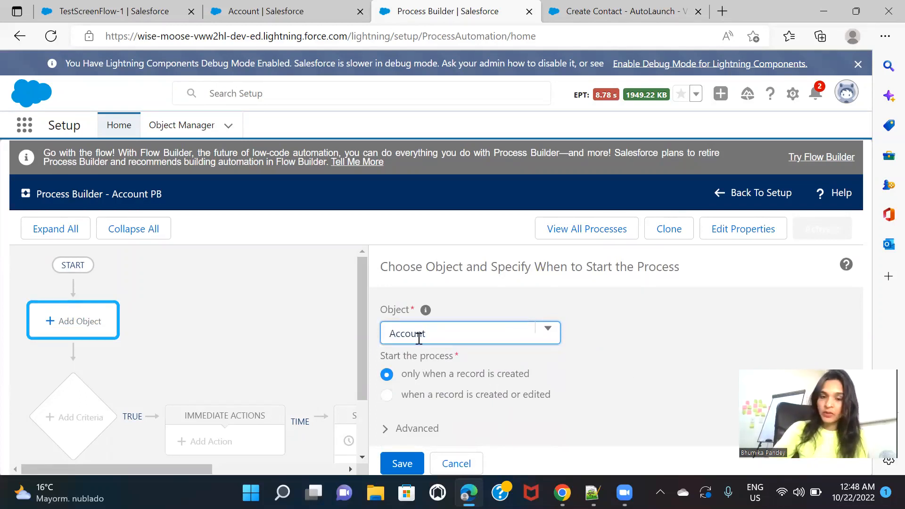
pyautogui.click(377, 429)
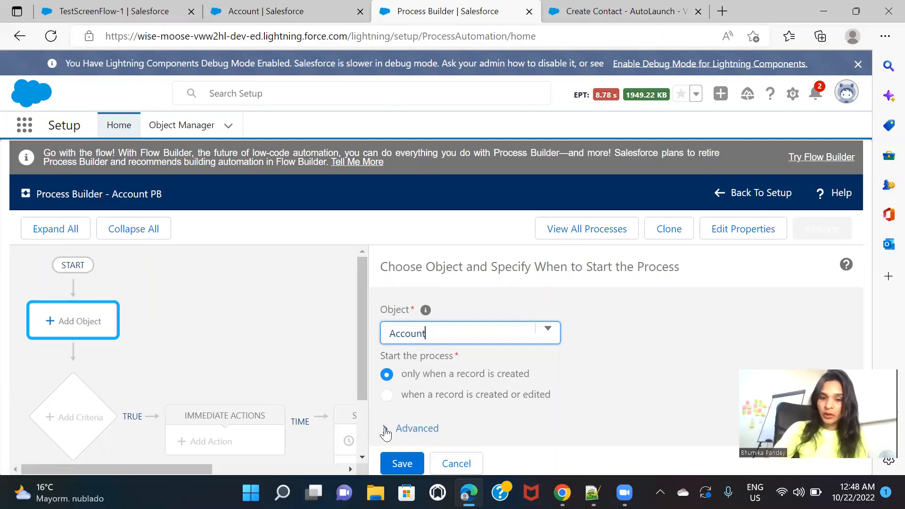
pyautogui.scroll(-1, 582, 358)
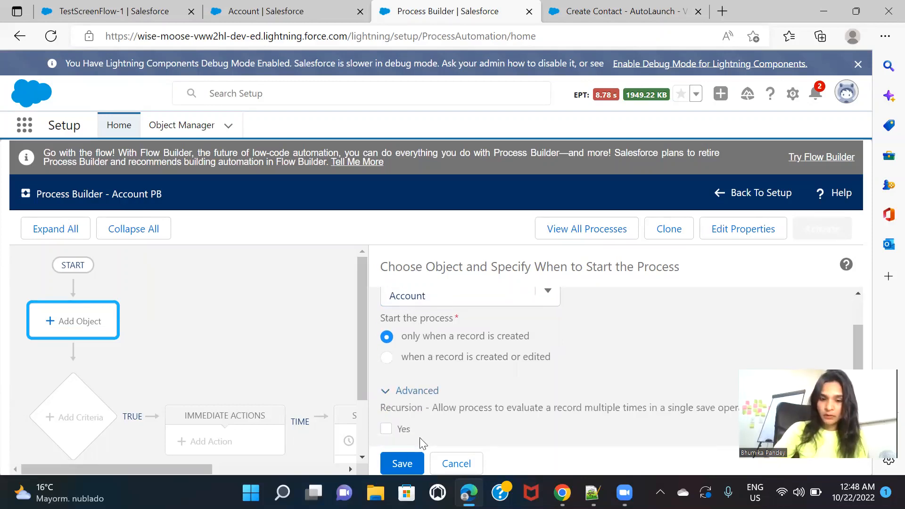
pyautogui.click(403, 463)
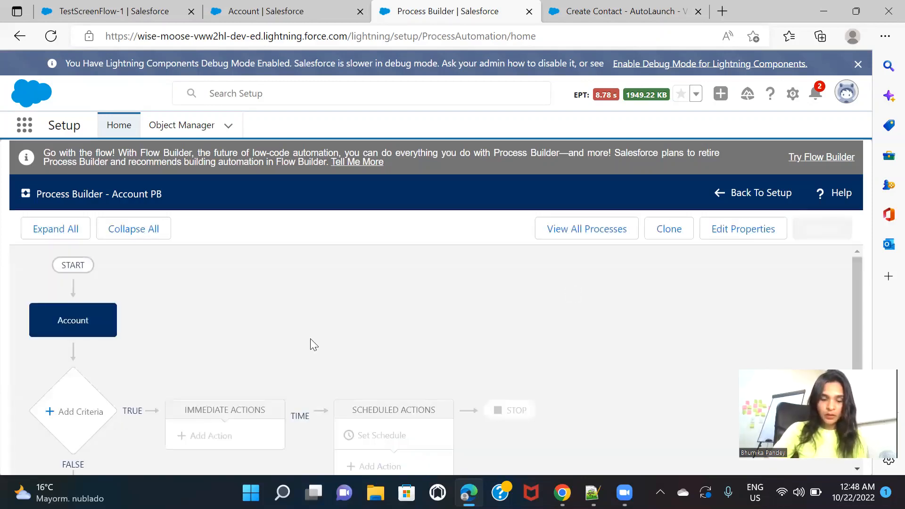
# Add a criteria node named "Run Everytime" that executes its actions without any criteria, save it and check its definition.
pyautogui.scroll(-1, 310, 338)
pyautogui.click(73, 351)
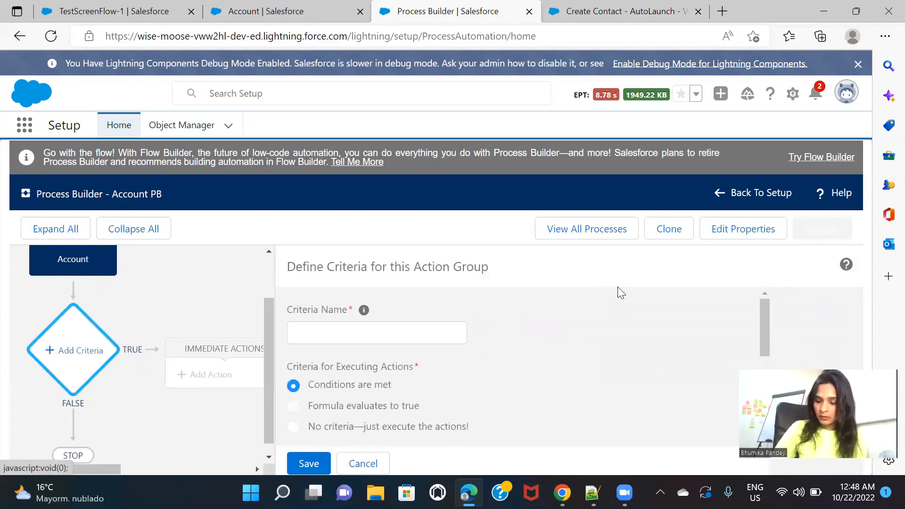
pyautogui.hotkey('ctrl', '-')
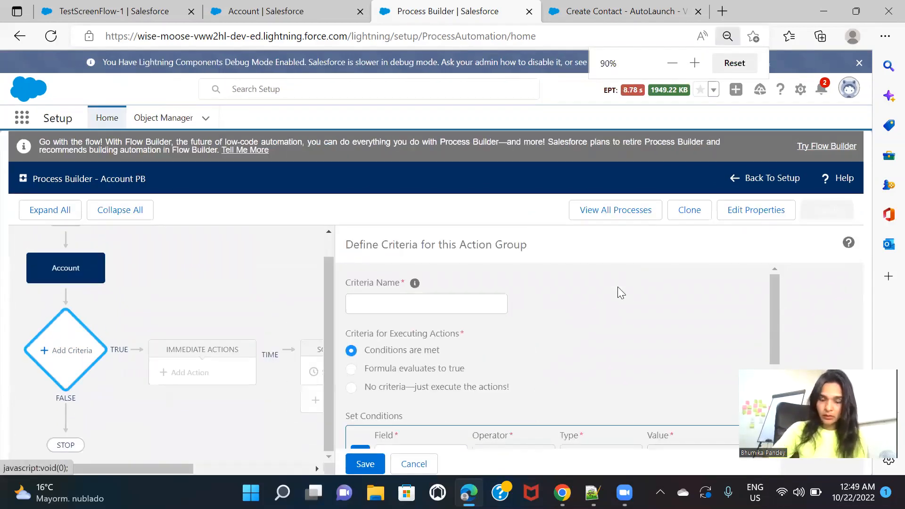
pyautogui.click(423, 300)
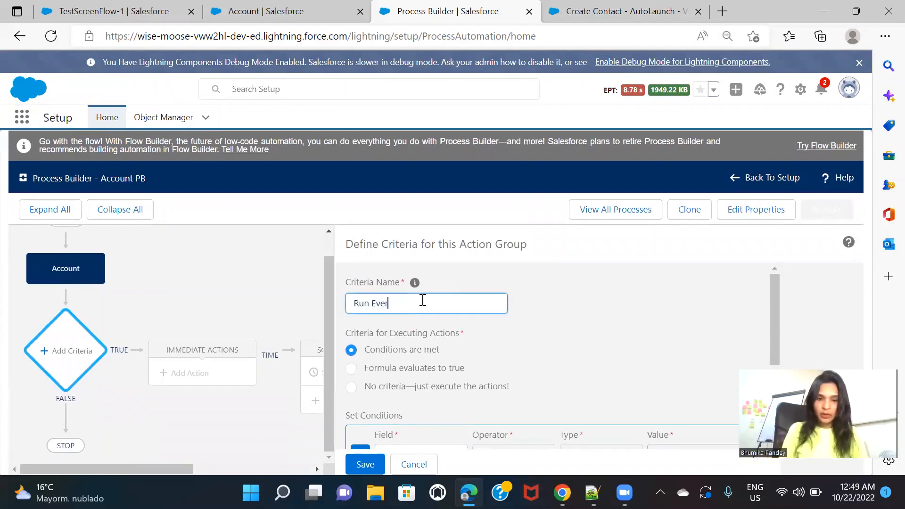
pyautogui.write('Run Everytime')
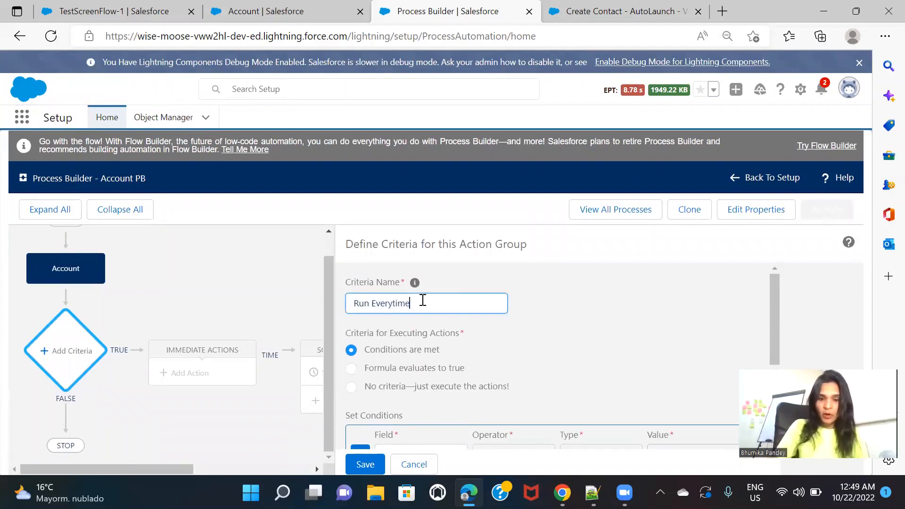
pyautogui.click(402, 387)
pyautogui.click(365, 464)
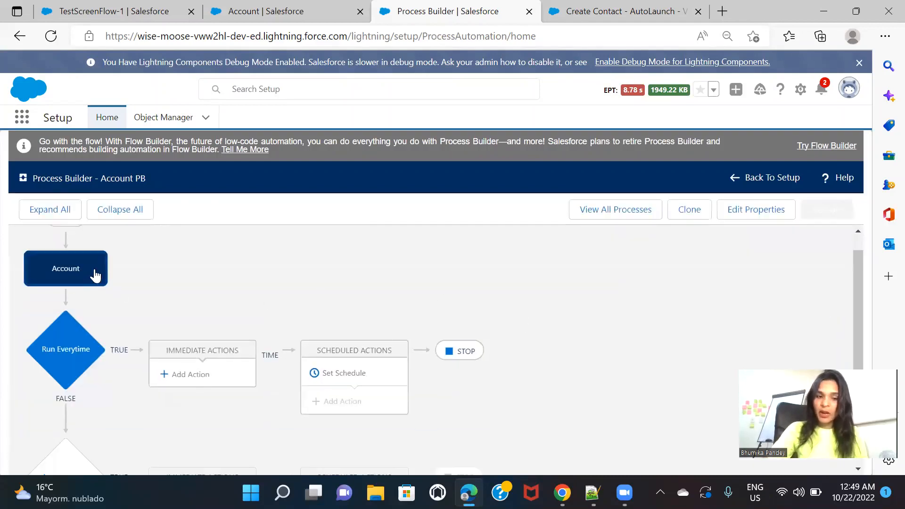
pyautogui.click(75, 358)
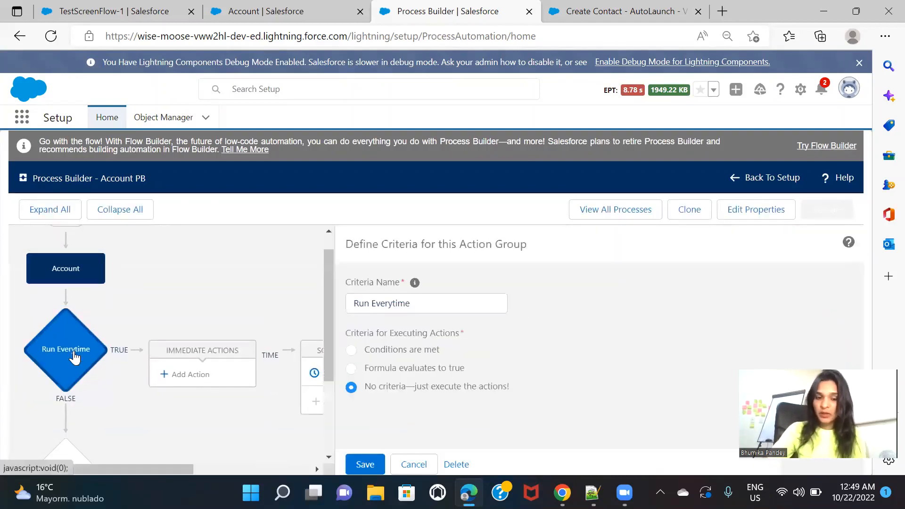
# Add an immediate action of type Flows named "Create Contact" and assign the Create Contact - AutoLaunch flow to it.
pyautogui.click(211, 376)
pyautogui.click(530, 302)
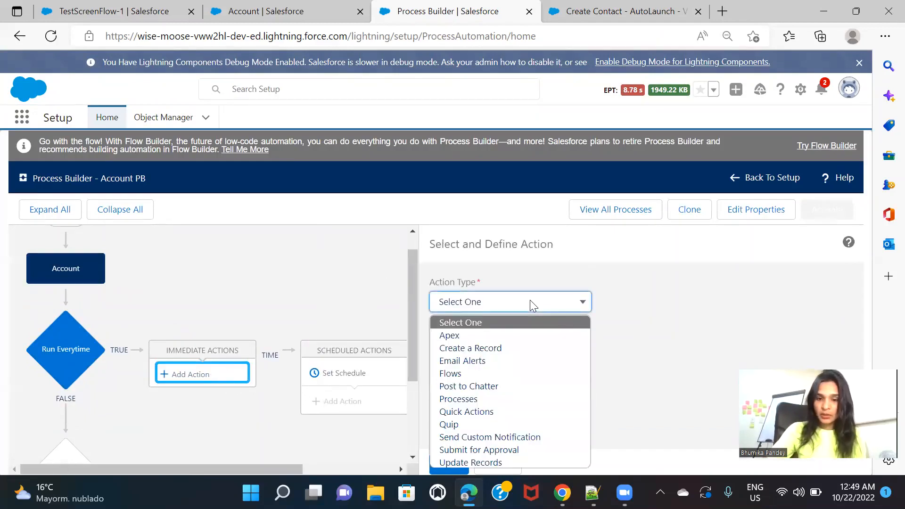
pyautogui.click(505, 374)
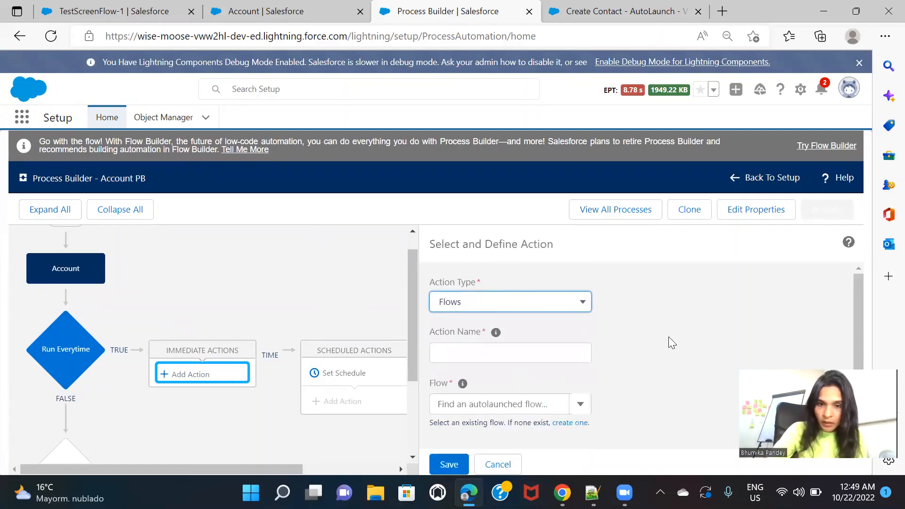
pyautogui.click(528, 346)
pyautogui.write('C')
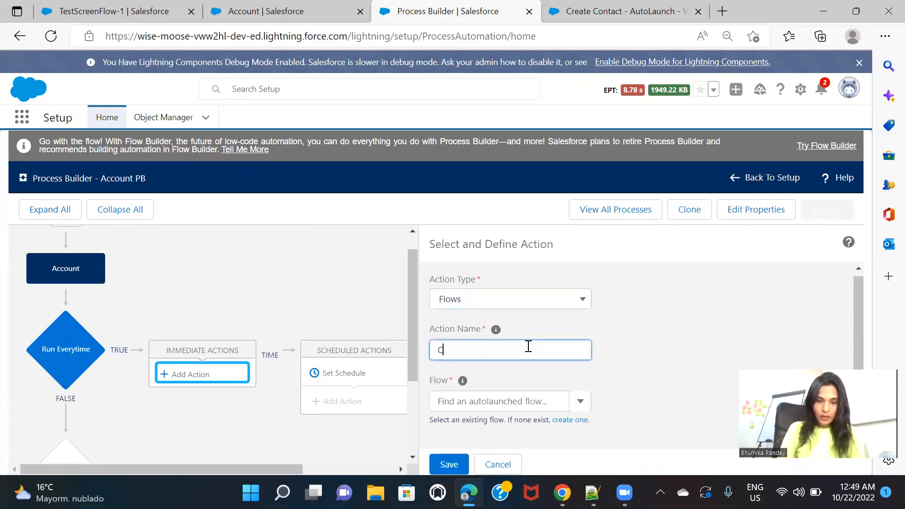
pyautogui.write('reate Contact')
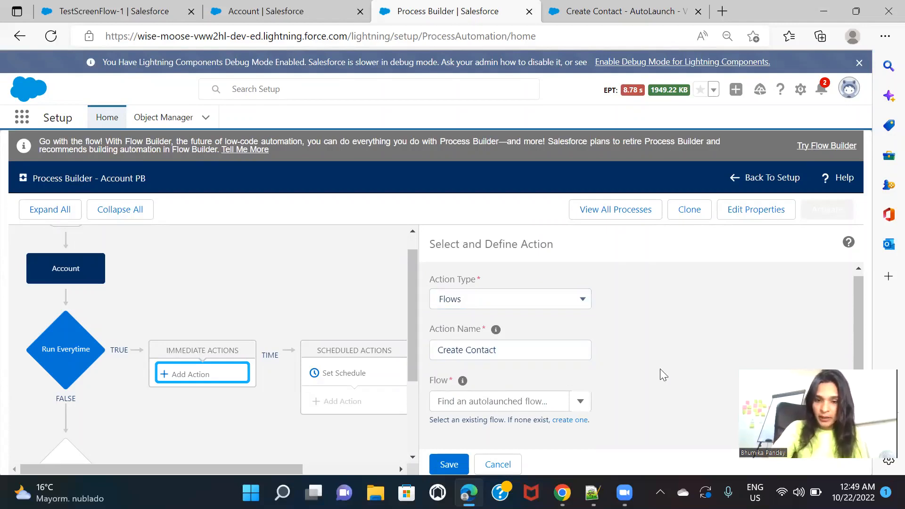
pyautogui.click(528, 403)
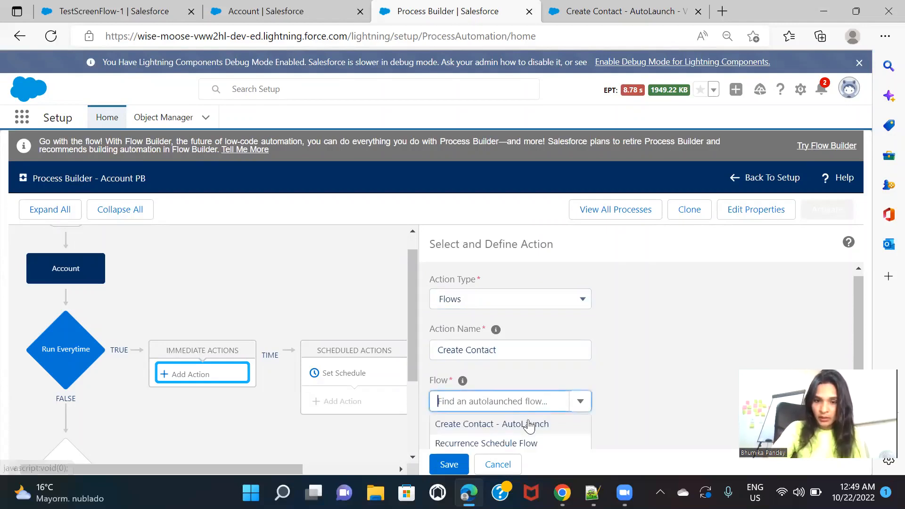
pyautogui.click(529, 426)
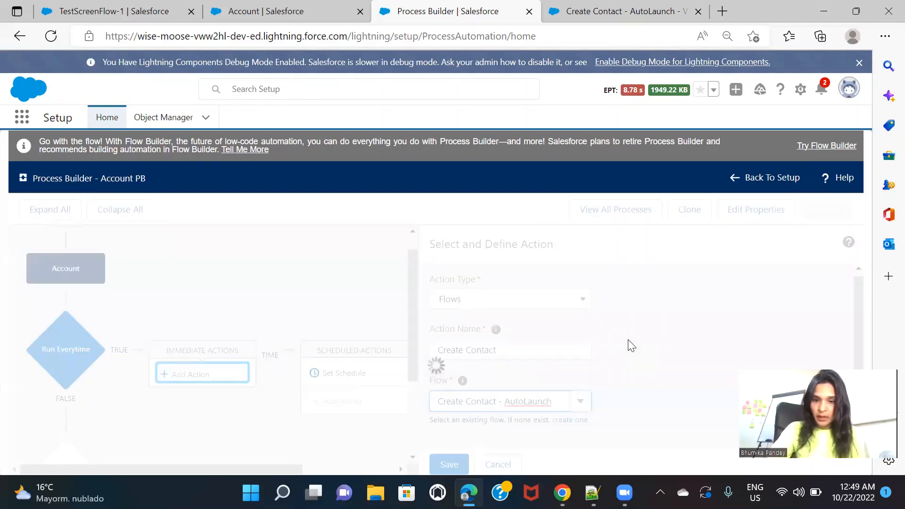
# Add a flow variable row to the Create Contact action for accountId and set its type to Field Reference.
pyautogui.scroll(-1, 628, 339)
pyautogui.scroll(-1, 628, 340)
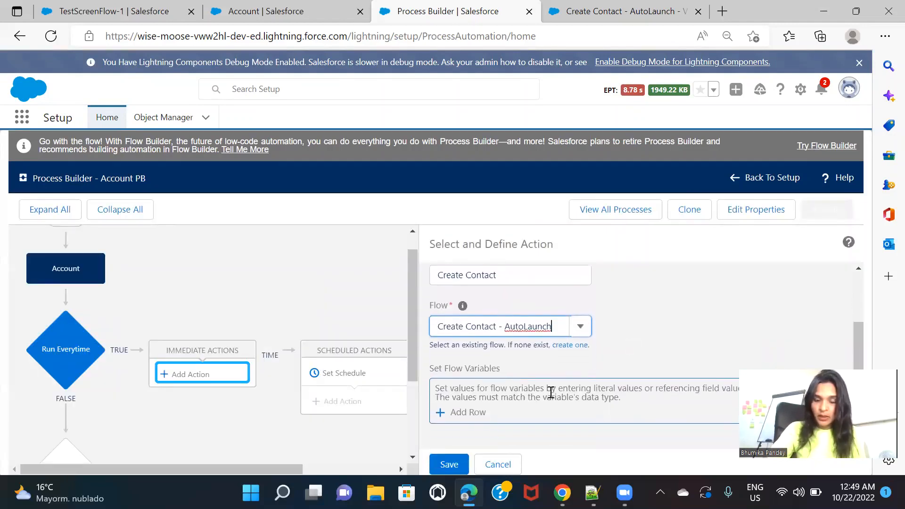
pyautogui.click(469, 417)
pyautogui.scroll(-1, 510, 401)
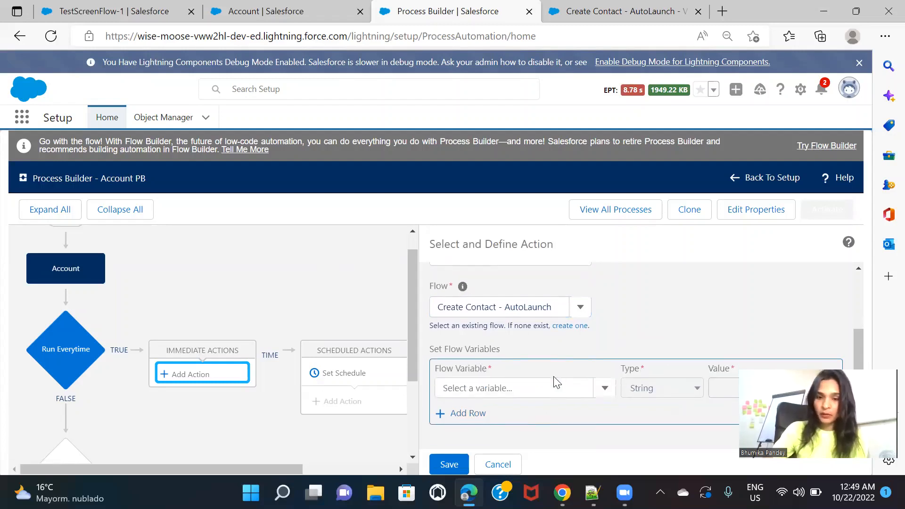
pyautogui.click(480, 383)
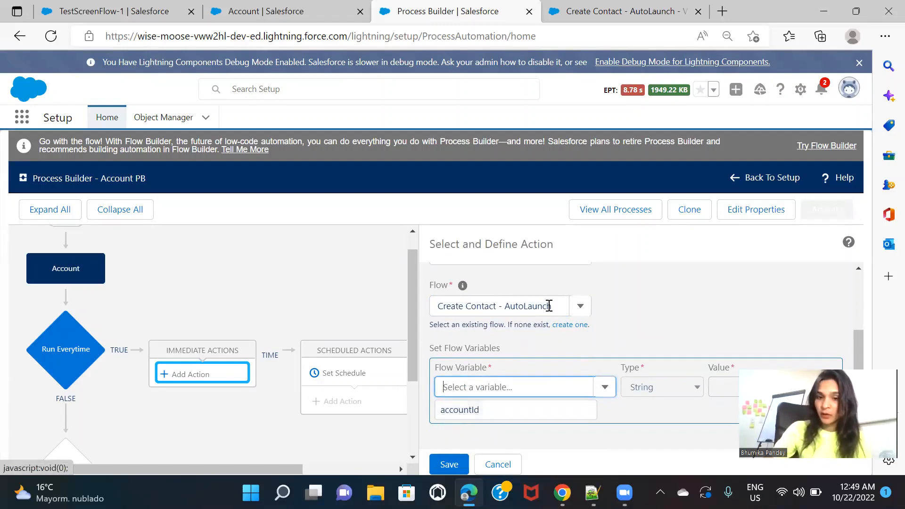
pyautogui.click(461, 410)
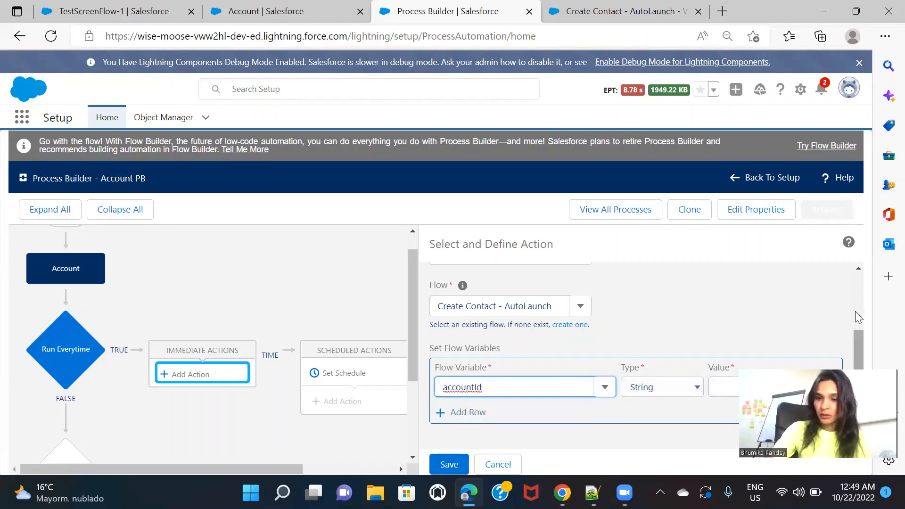
pyautogui.click(662, 387)
pyautogui.click(660, 423)
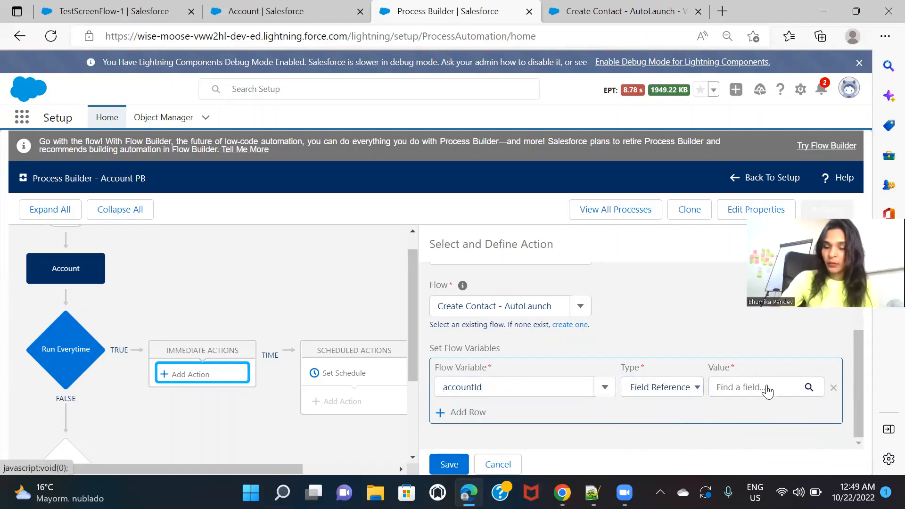
# Set the accountId variable's value to the Account object's Account ID field.
pyautogui.click(714, 388)
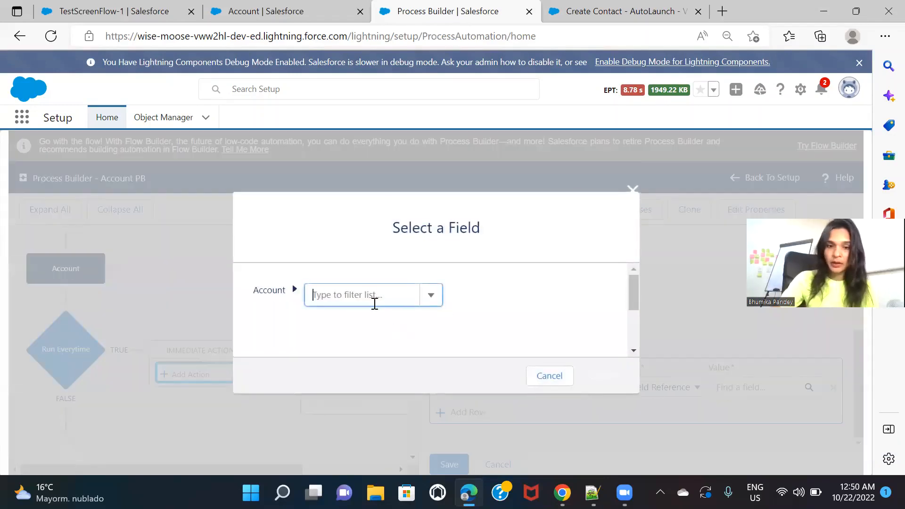
pyautogui.write('id')
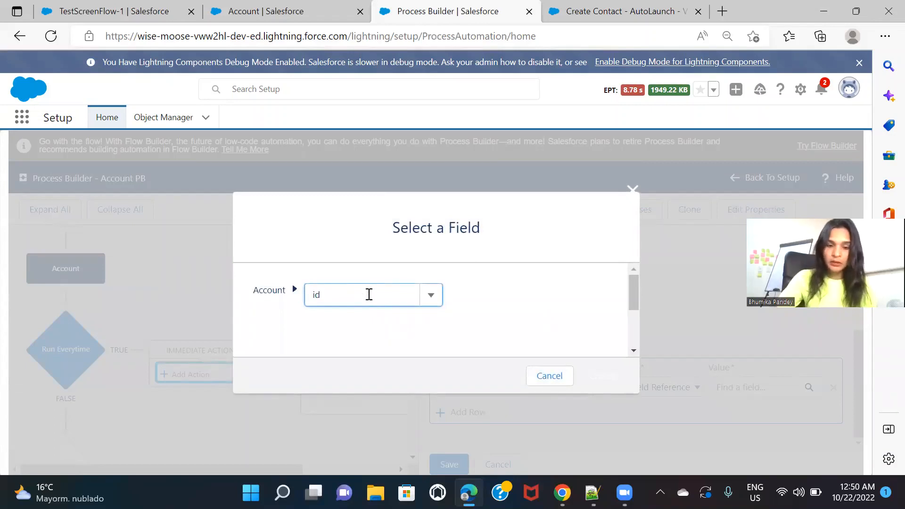
pyautogui.scroll(-3, 375, 375)
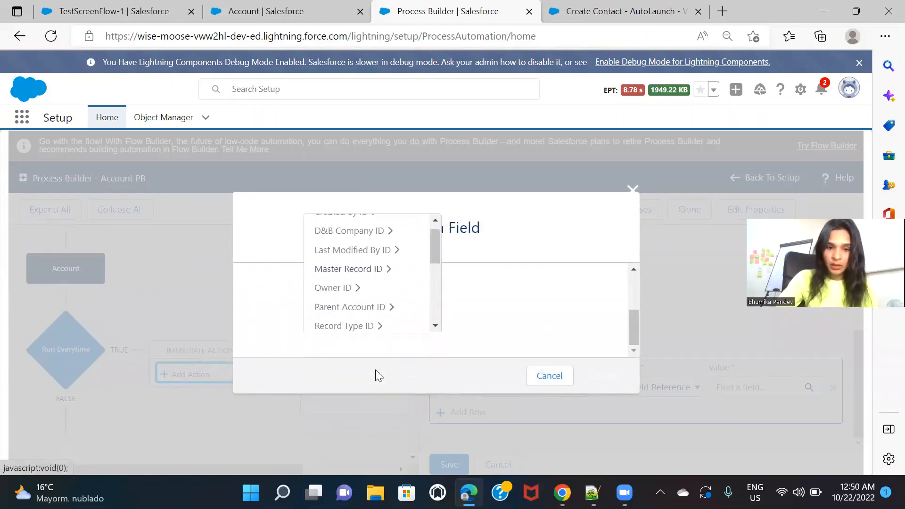
pyautogui.scroll(3, 375, 325)
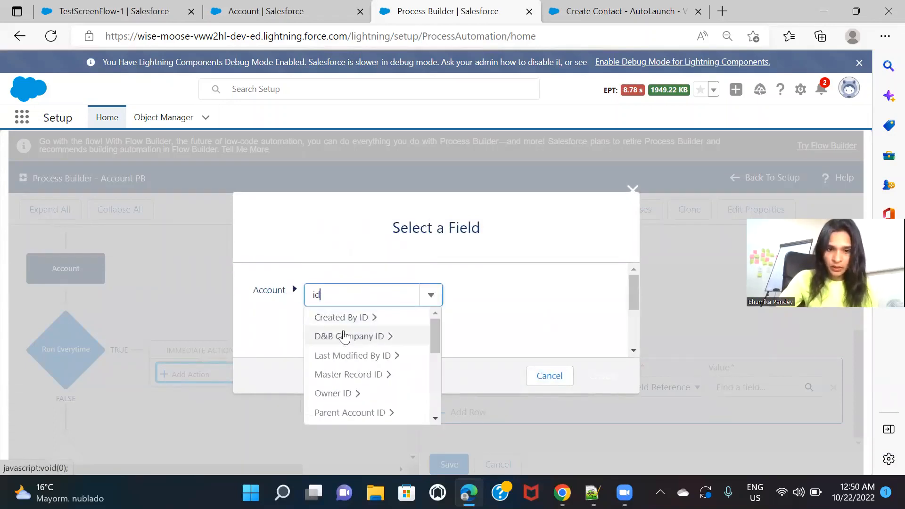
pyautogui.scroll(-3, 372, 343)
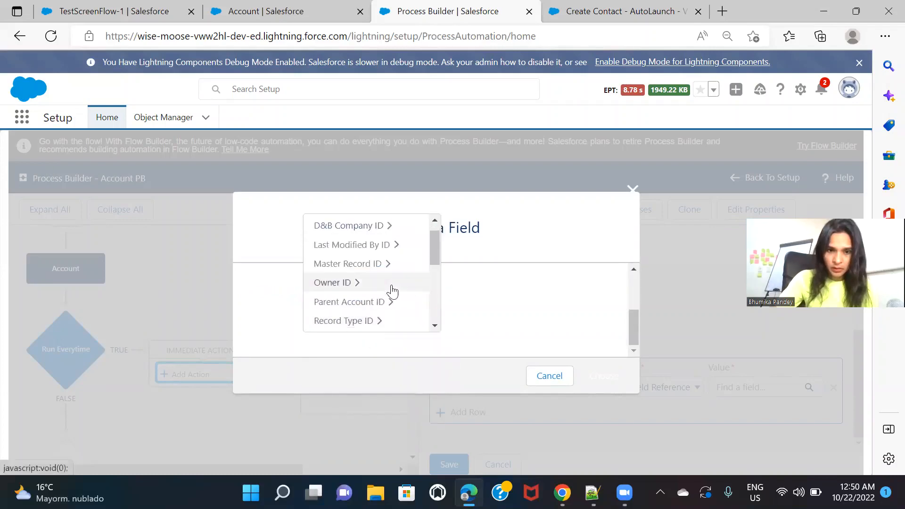
pyautogui.scroll(-3, 390, 291)
pyautogui.click(344, 291)
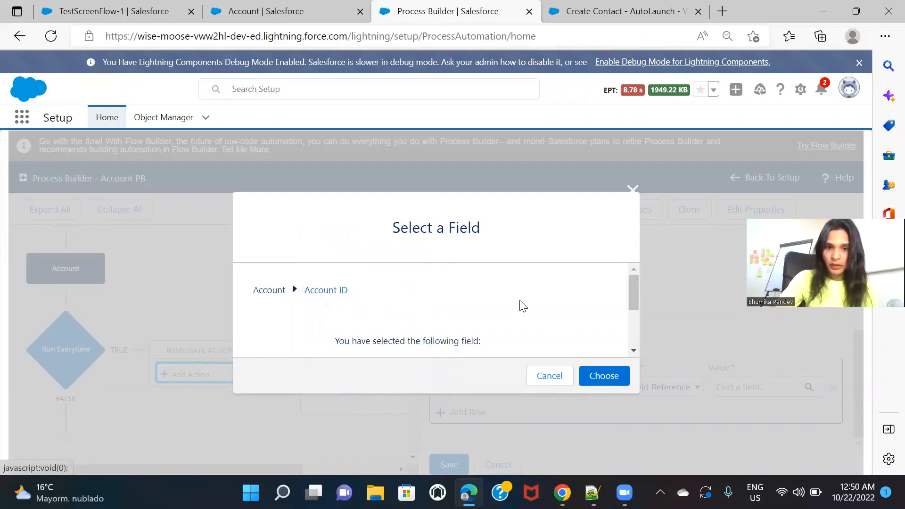
pyautogui.click(613, 377)
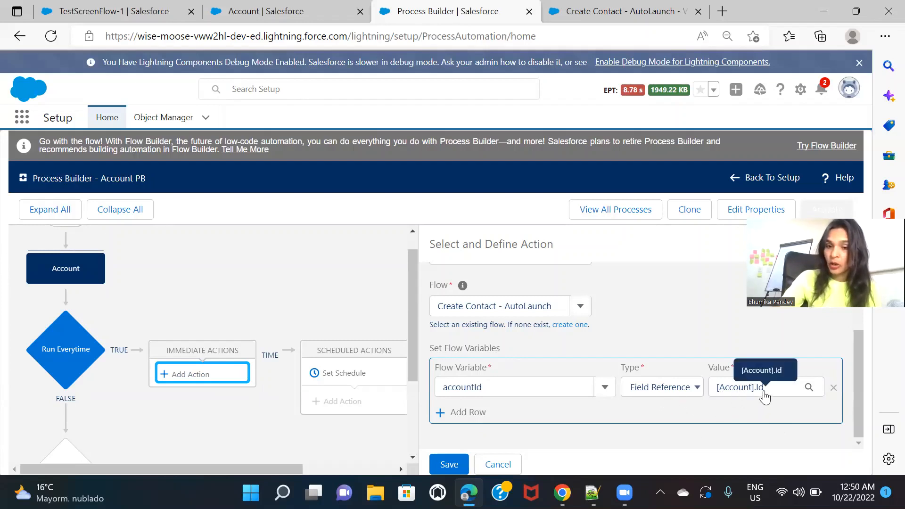
# Review and save the Create Contact flow action, and activate the Account PB process.
pyautogui.scroll(3, 629, 333)
pyautogui.scroll(1, 629, 333)
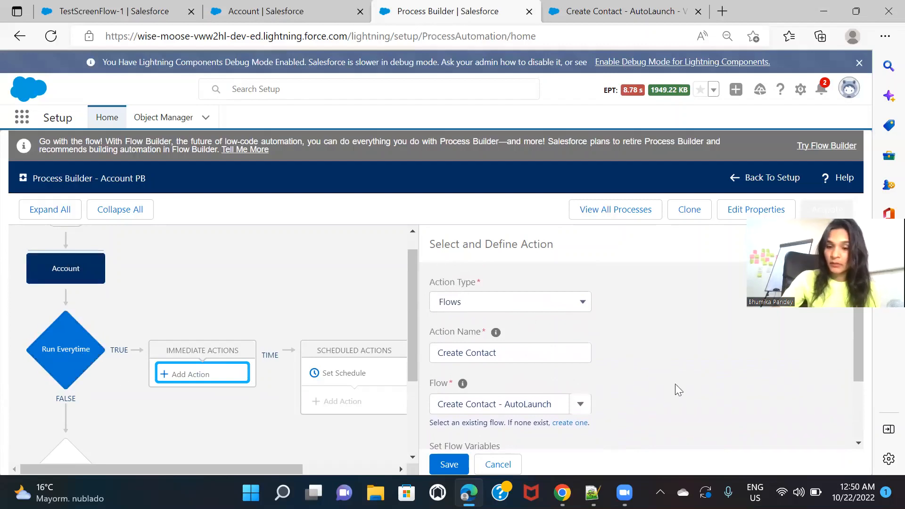
pyautogui.scroll(-3, 688, 375)
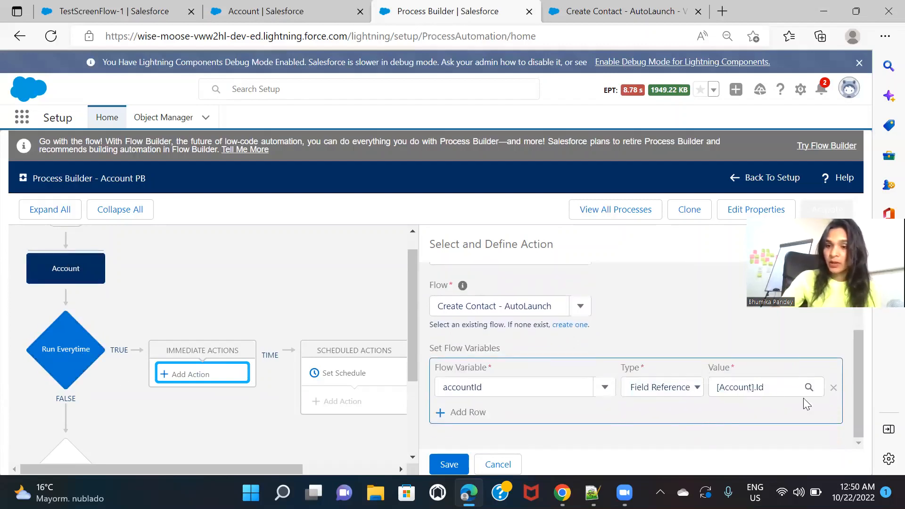
pyautogui.click(452, 467)
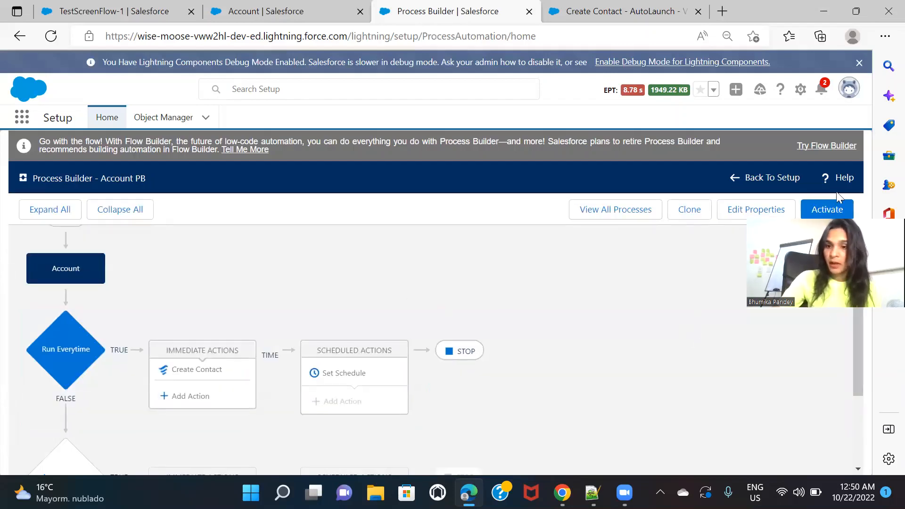
pyautogui.click(830, 210)
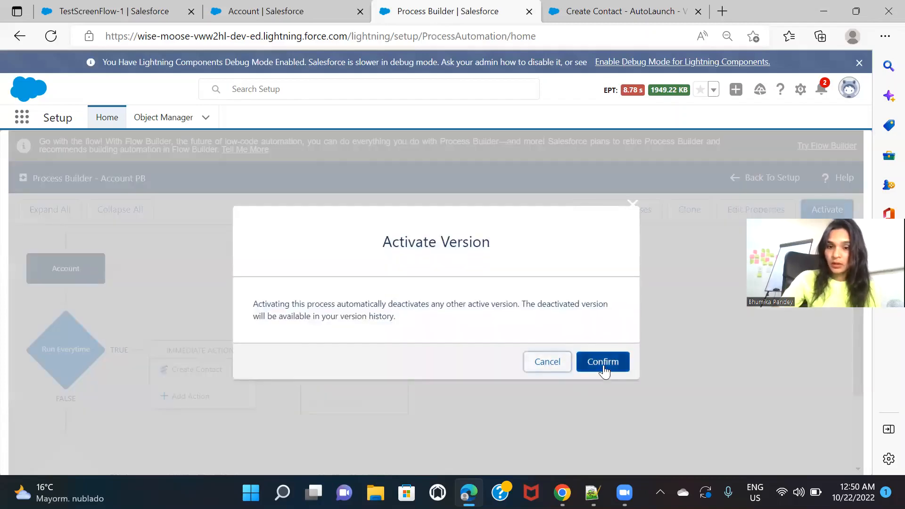
pyautogui.click(603, 362)
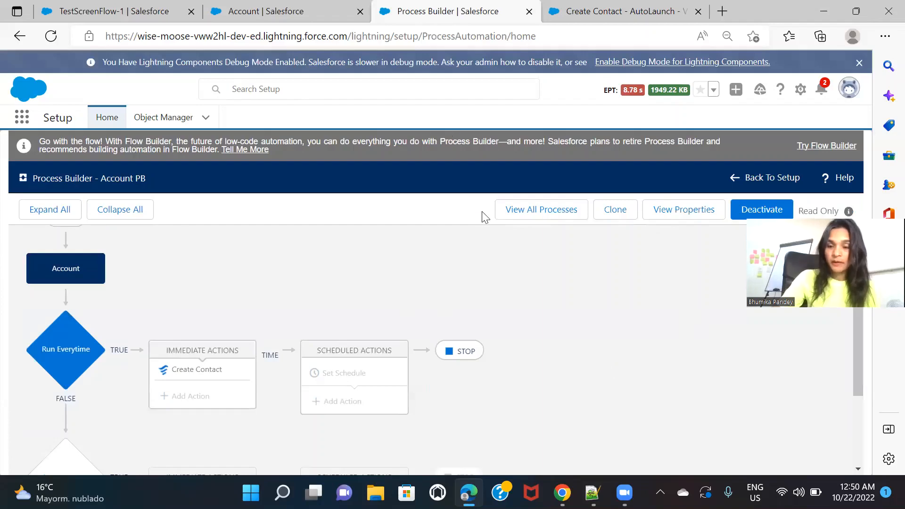
# Open the University of Arizona account from the Service app's accounts list and delete its related contact.
pyautogui.click(317, 14)
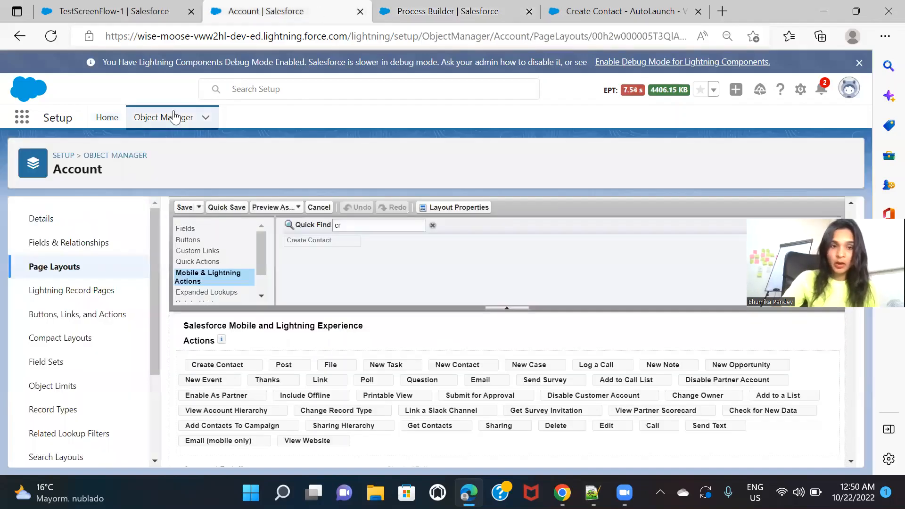
pyautogui.hotkey('ctrl', '-')
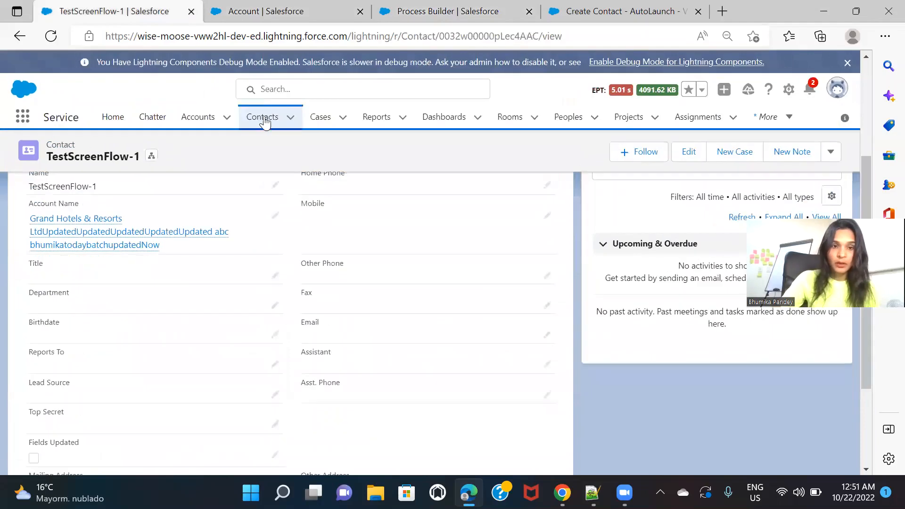
pyautogui.click(198, 119)
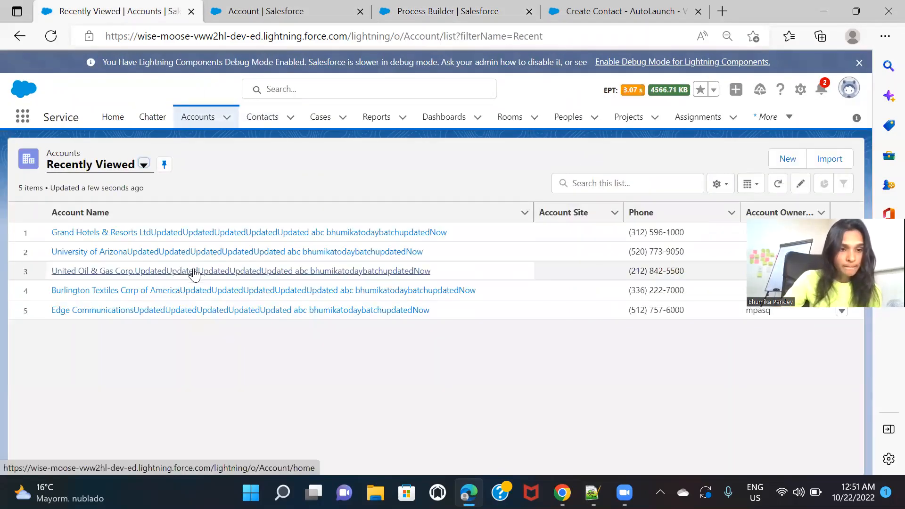
pyautogui.click(75, 253)
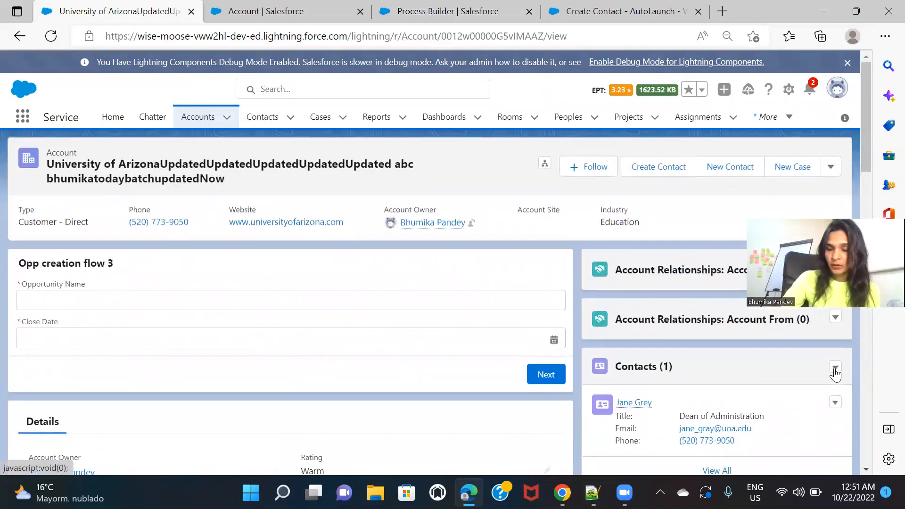
pyautogui.click(836, 367)
pyautogui.click(693, 366)
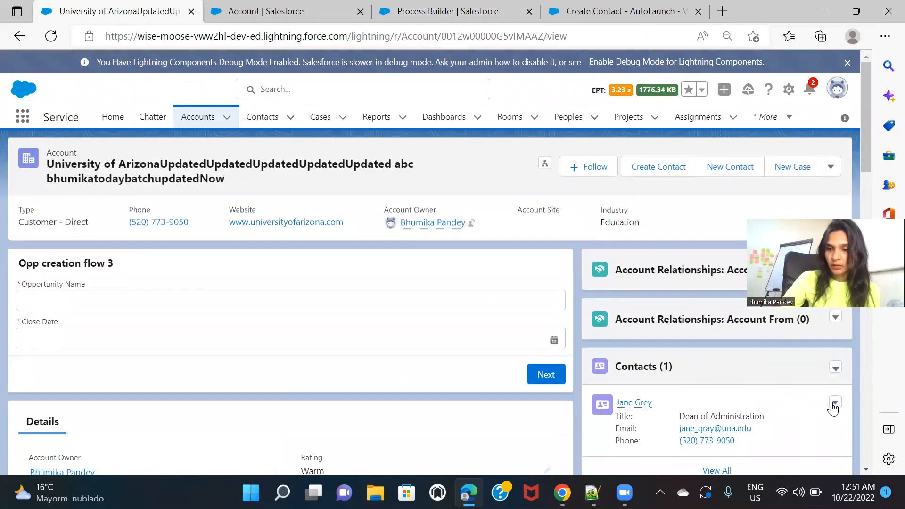
pyautogui.click(834, 404)
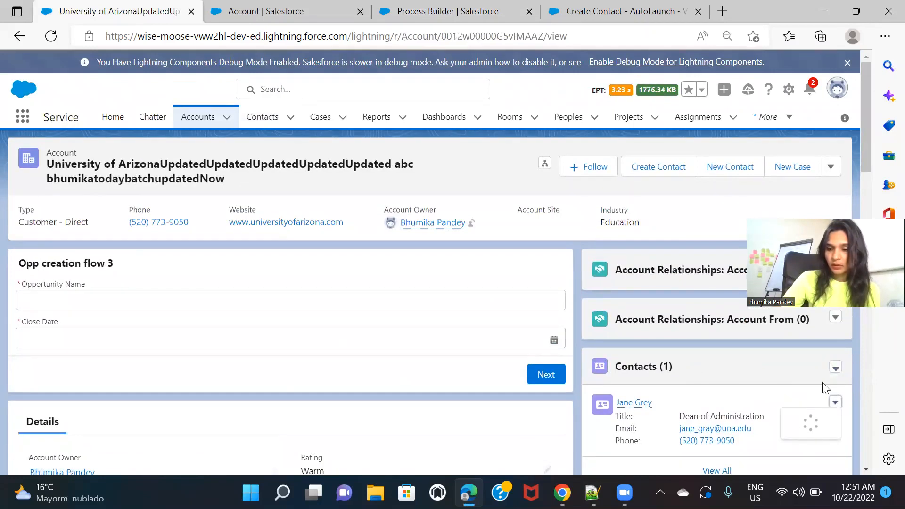
pyautogui.click(795, 361)
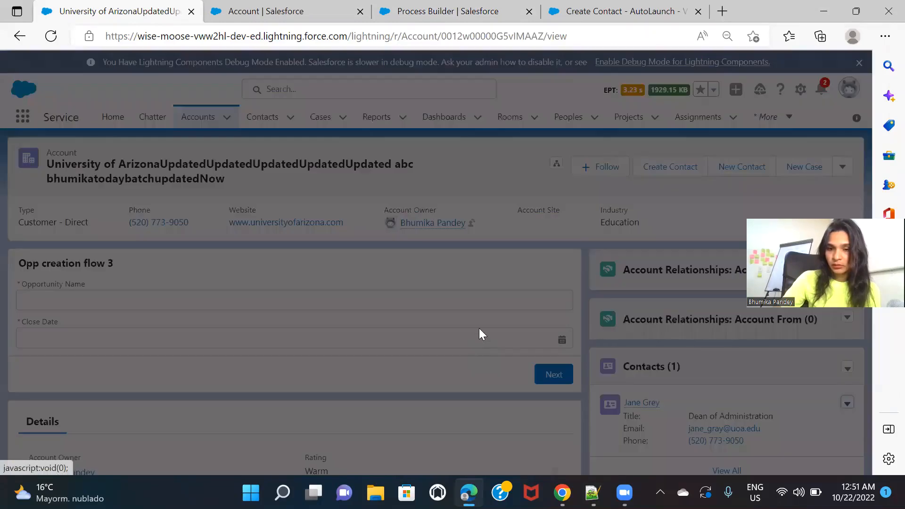
pyautogui.click(605, 288)
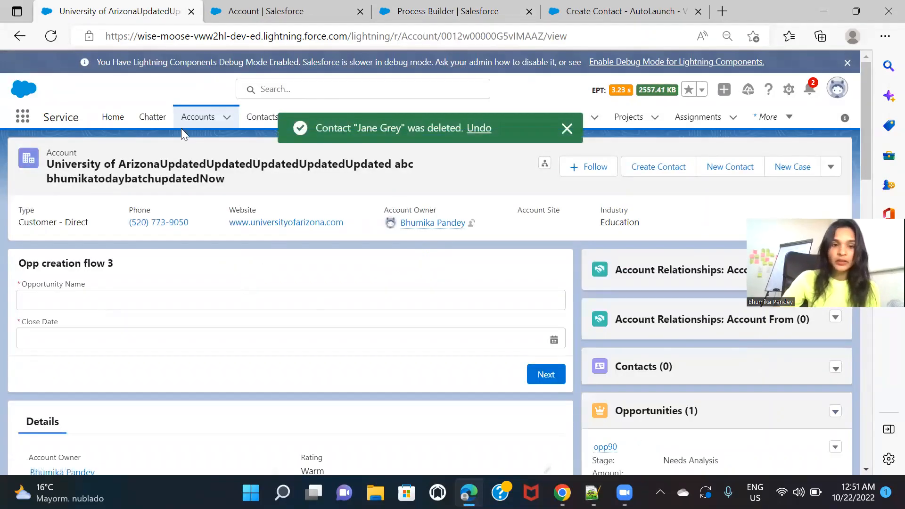
# Start a new account record from the accounts list and name it "Test - Auto Launch".
pyautogui.click(198, 117)
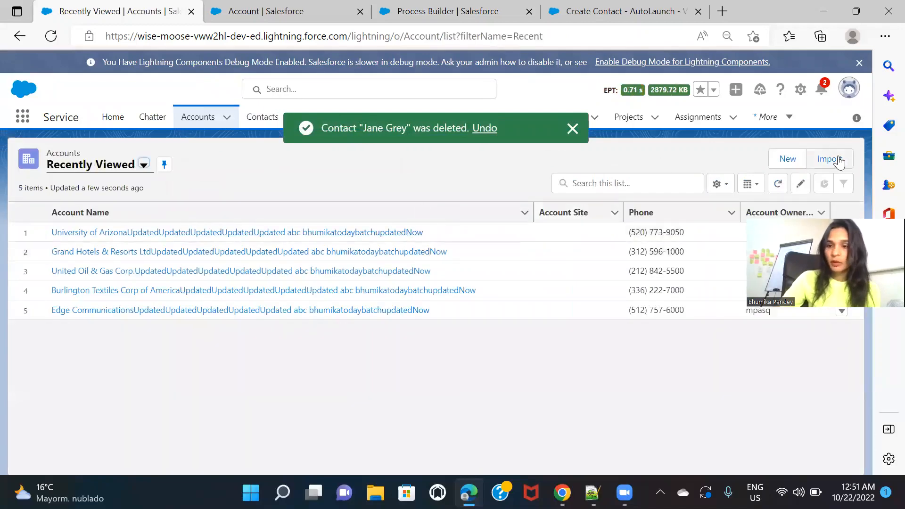
pyautogui.click(784, 160)
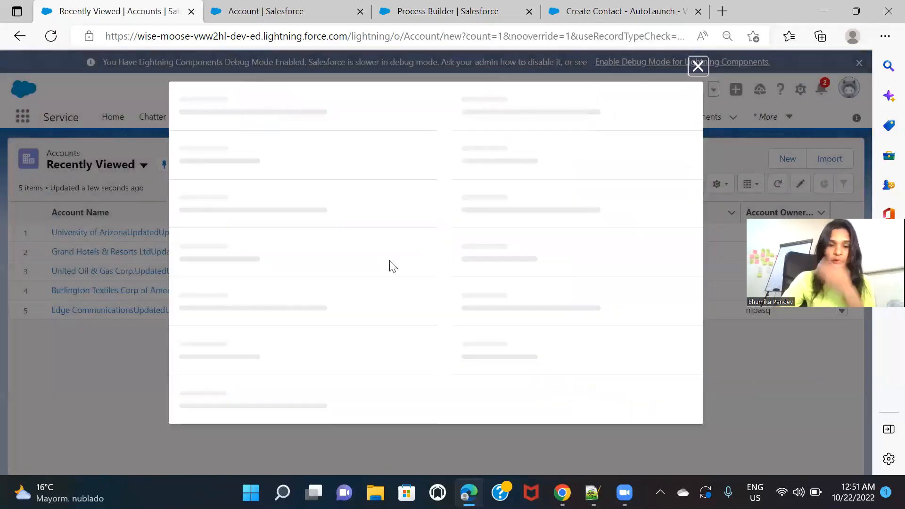
pyautogui.click(338, 212)
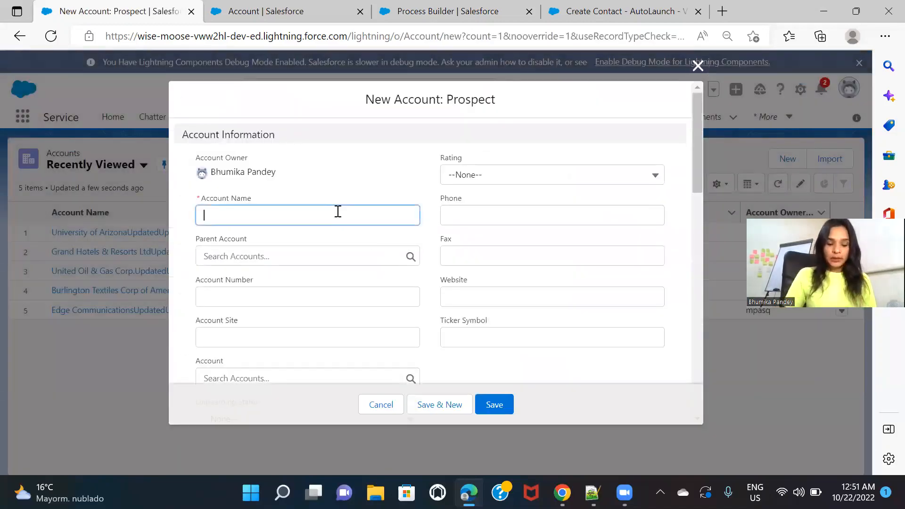
pyautogui.write('Test')
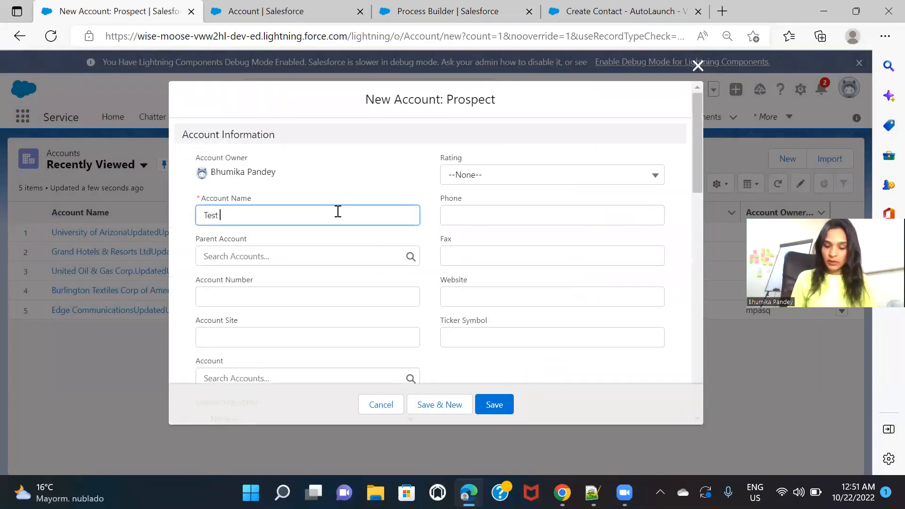
pyautogui.write(' -Au')
pyautogui.press('BackSpace')
pyautogui.press('BackSpace')
pyautogui.press('BackSpace')
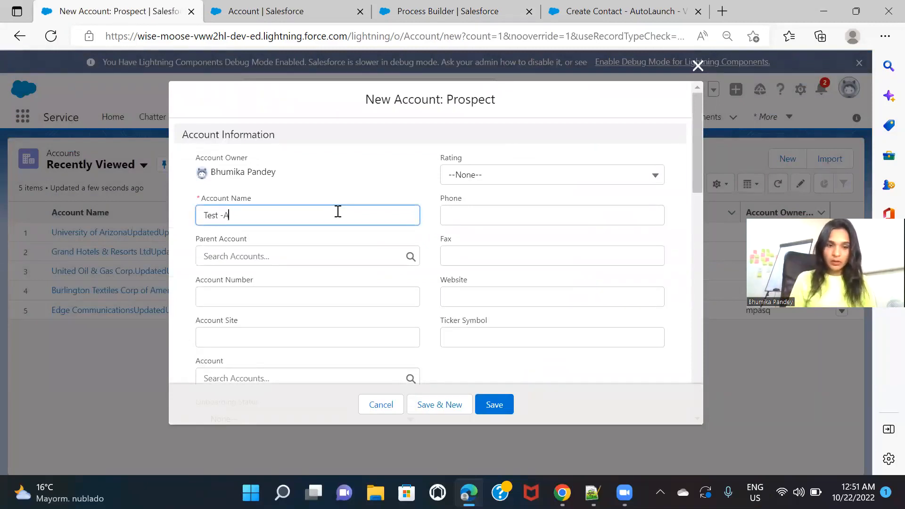
pyautogui.write('- Auto Launch')
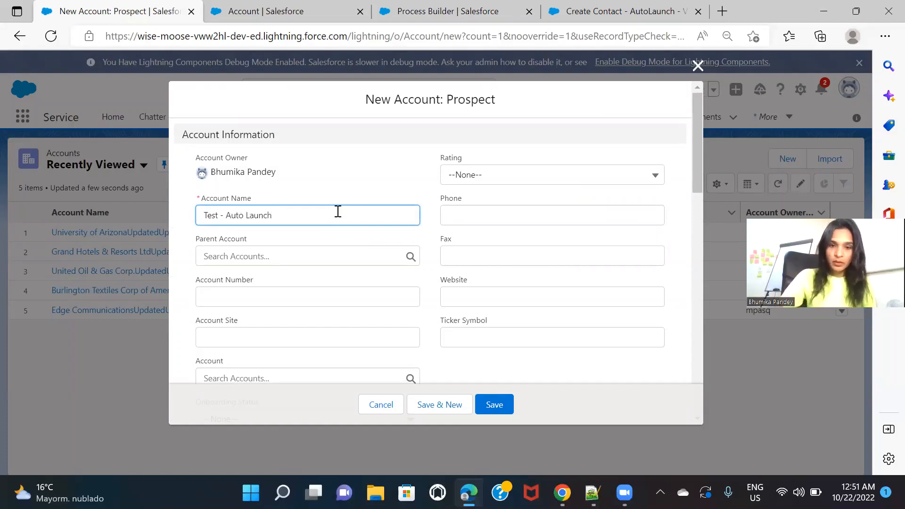
pyautogui.click(404, 168)
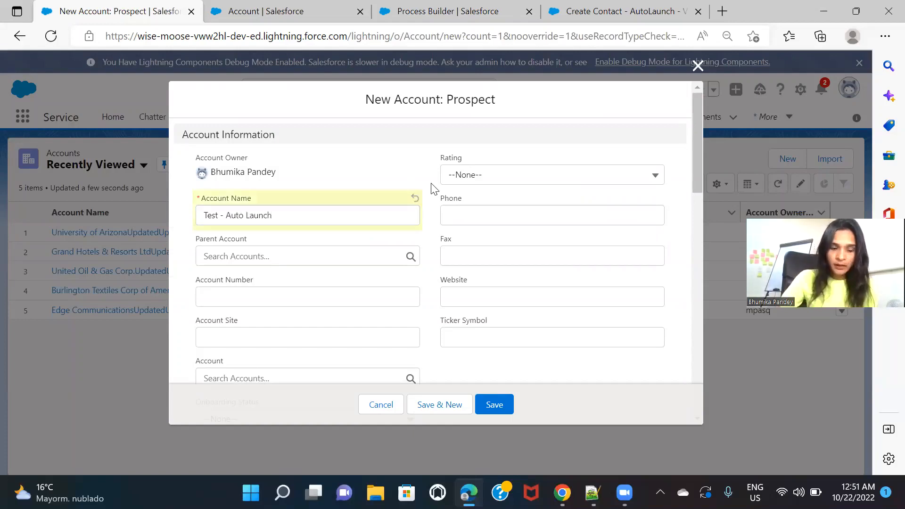
pyautogui.scroll(-3, 433, 188)
pyautogui.scroll(-8, 434, 188)
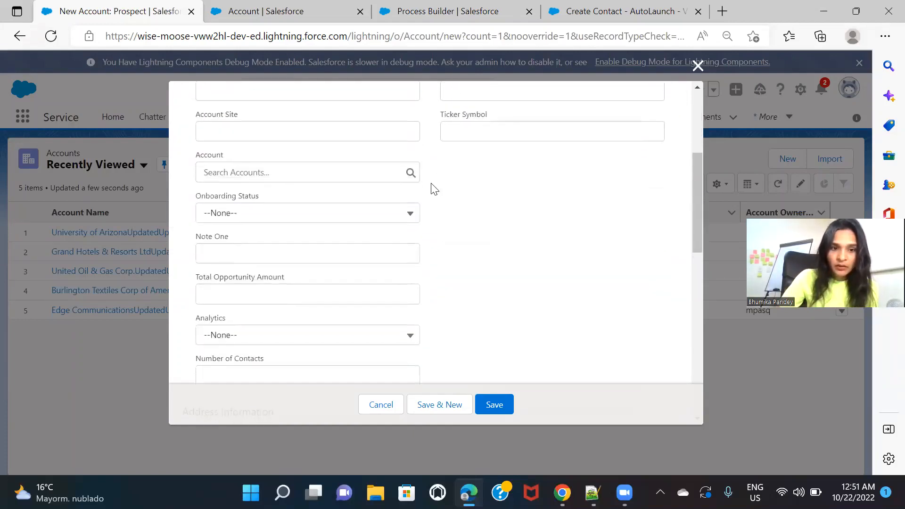
pyautogui.scroll(-5, 434, 188)
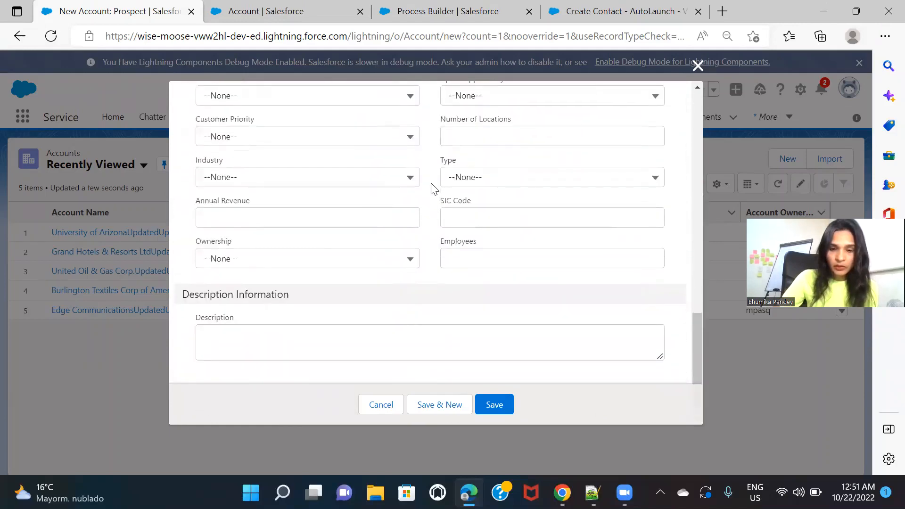
pyautogui.scroll(15, 634, 259)
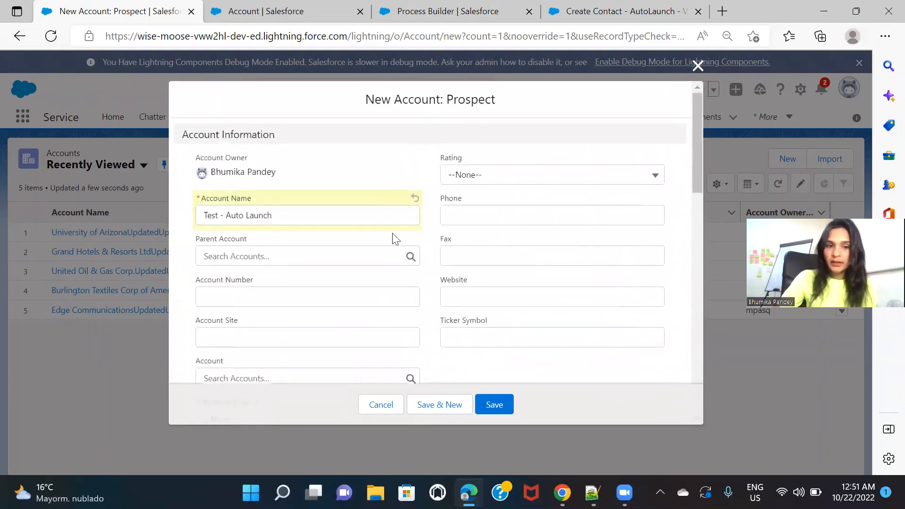
pyautogui.scroll(-4, 405, 240)
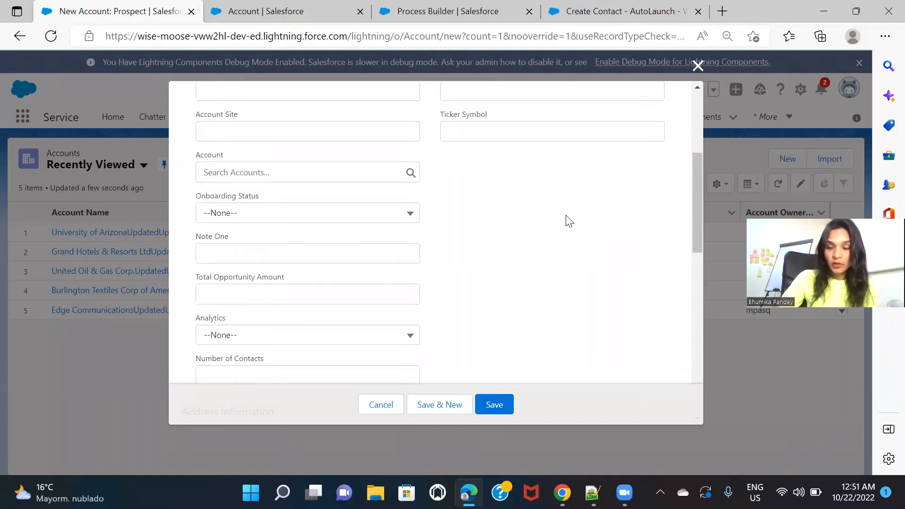
pyautogui.scroll(5, 569, 220)
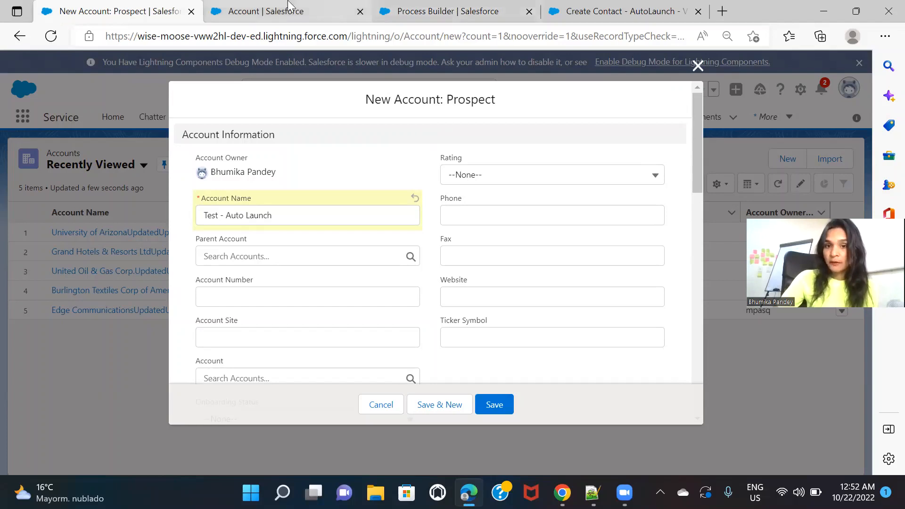
# Examine the contact field values set in the Create Records element of the Create Contact - AutoLaunch flow.
pyautogui.click(604, 6)
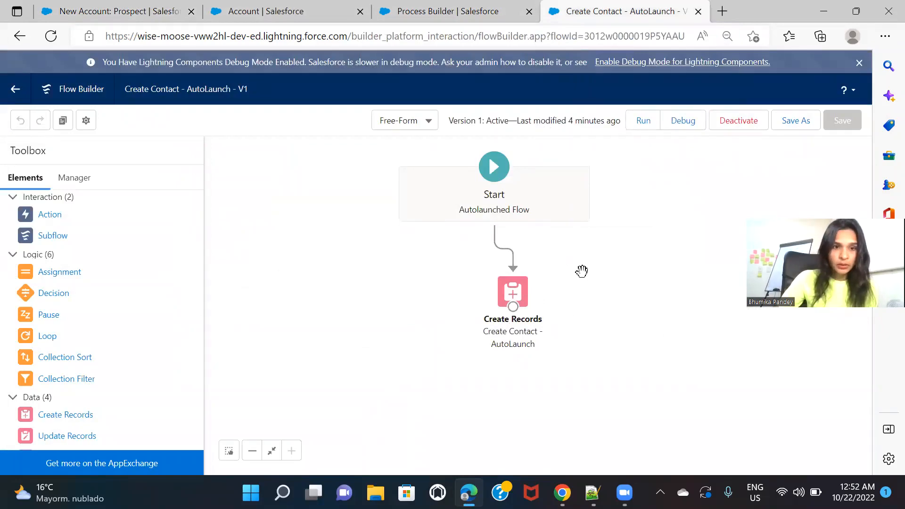
pyautogui.click(513, 290)
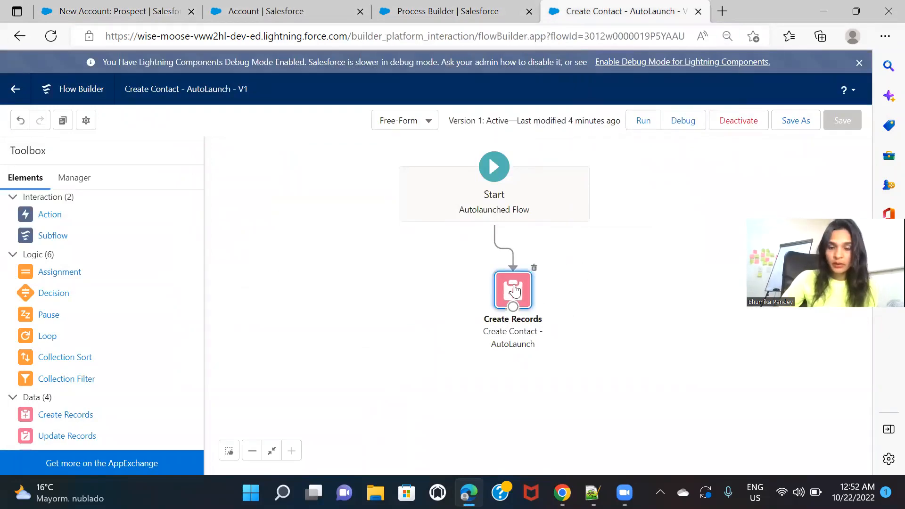
pyautogui.doubleClick(513, 290)
pyautogui.scroll(-4, 514, 289)
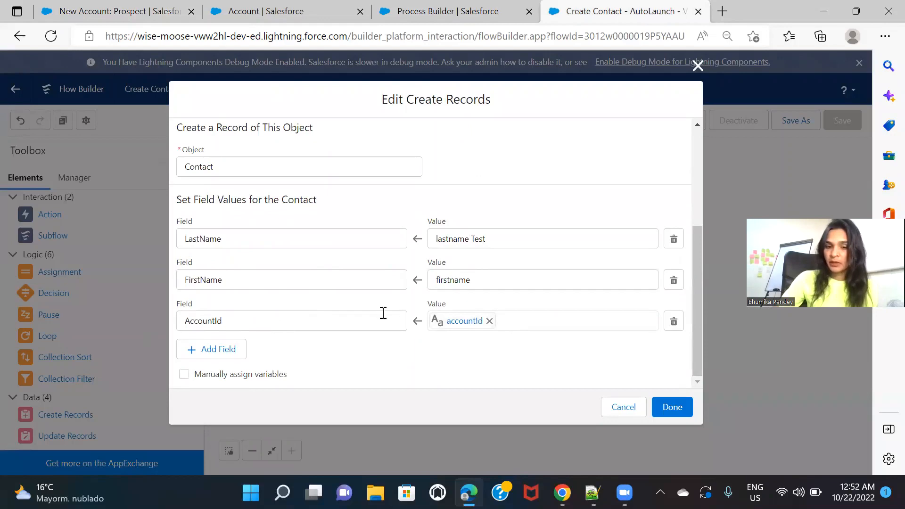
pyautogui.click(297, 12)
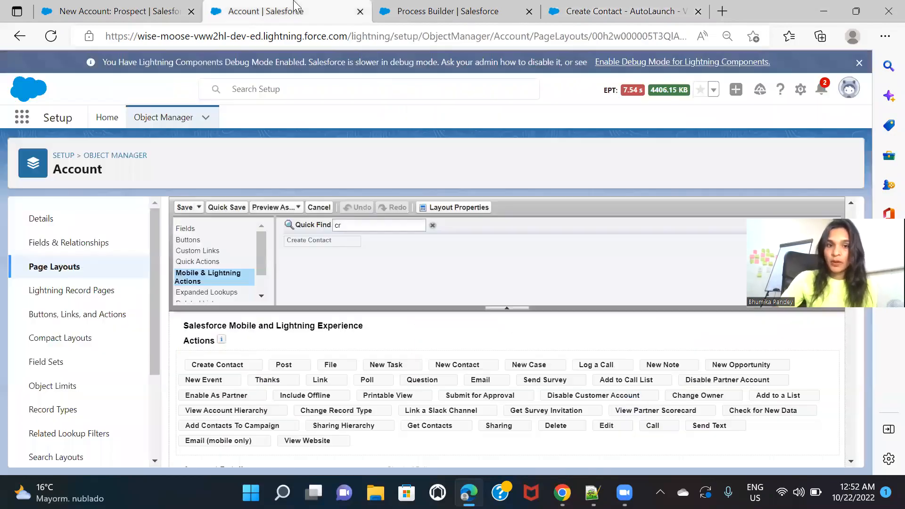
pyautogui.click(97, 7)
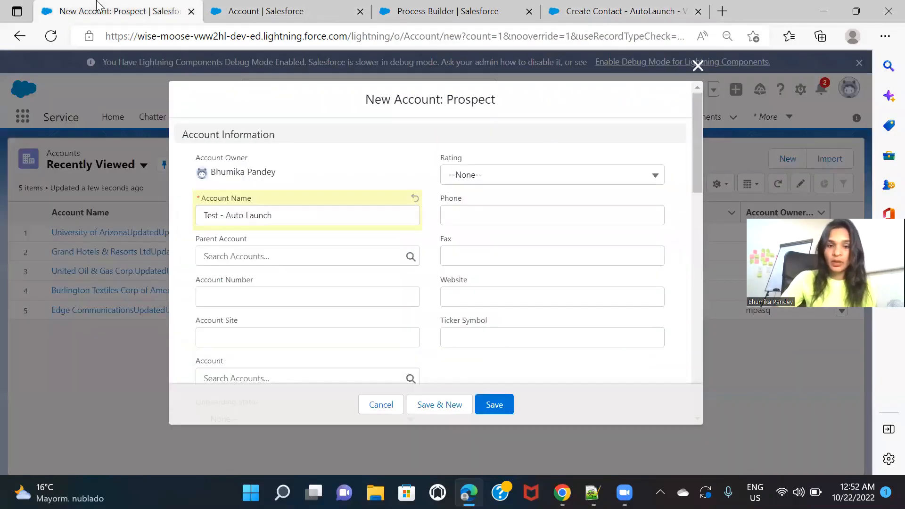
pyautogui.click(612, 6)
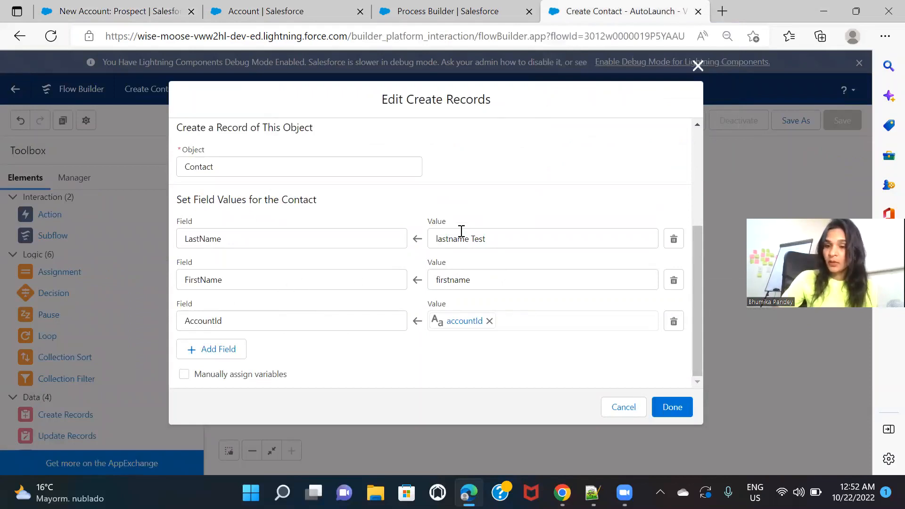
# Save the new account, then open its related contact and check the name and account on the contact's details.
pyautogui.click(120, 10)
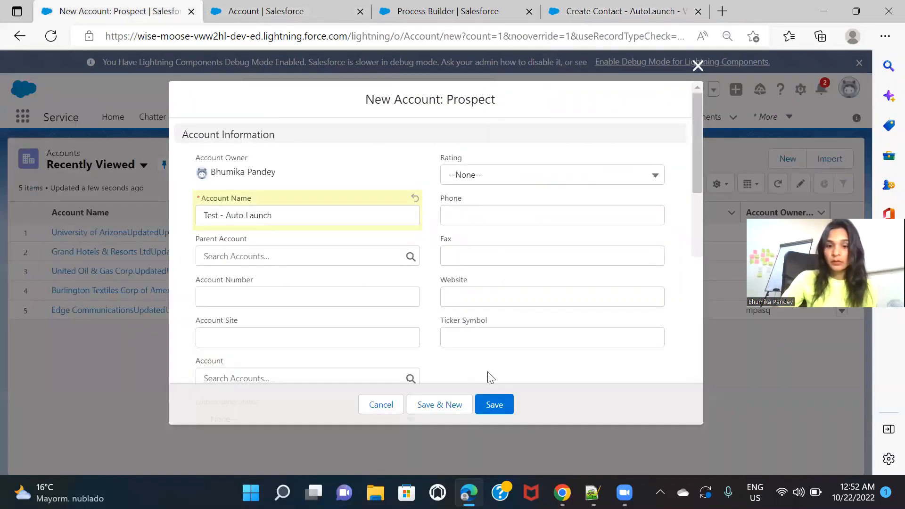
pyautogui.click(498, 409)
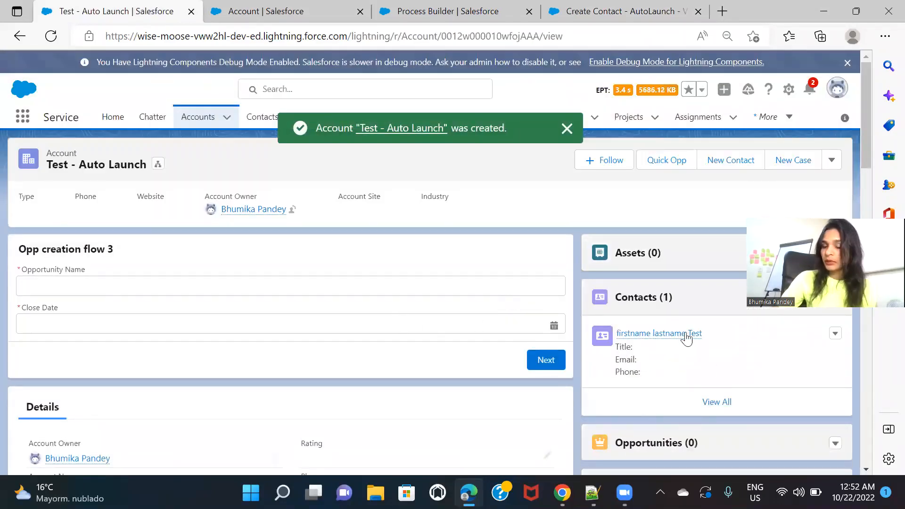
pyautogui.click(683, 332)
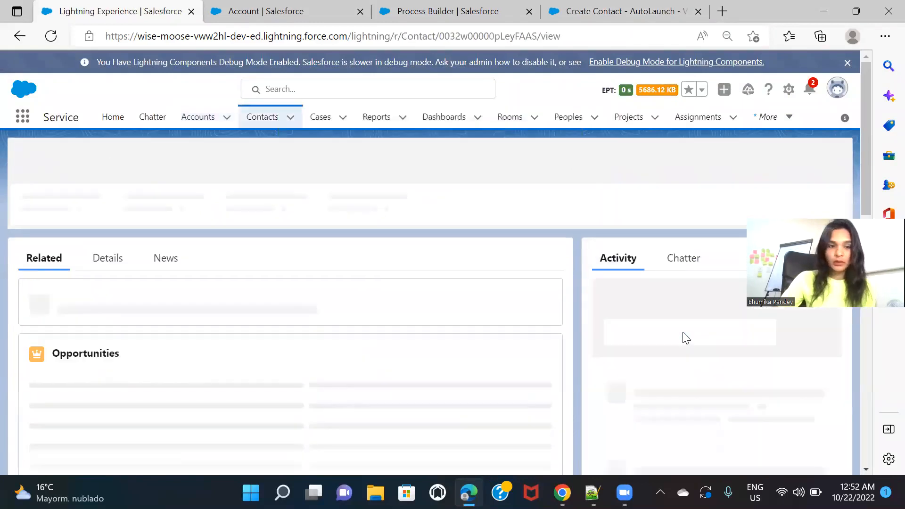
pyautogui.click(100, 256)
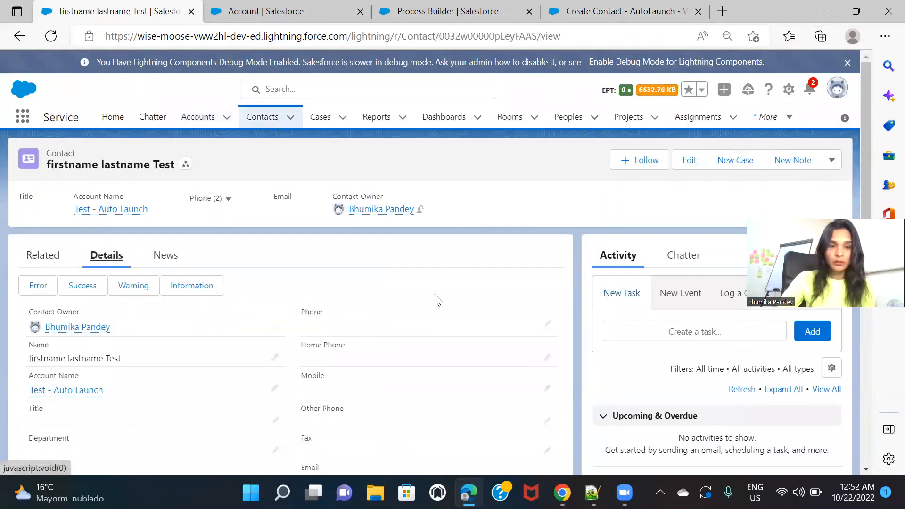
pyautogui.scroll(-2, 435, 301)
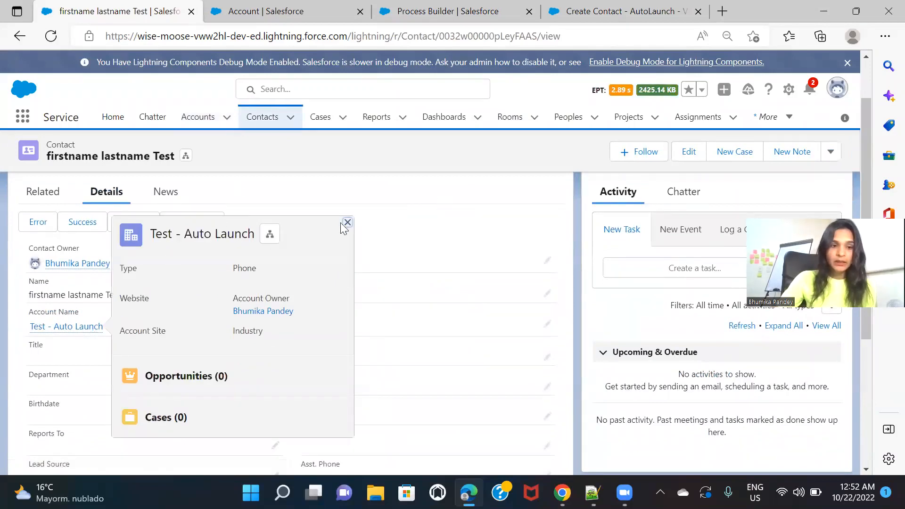
pyautogui.scroll(2, 497, 309)
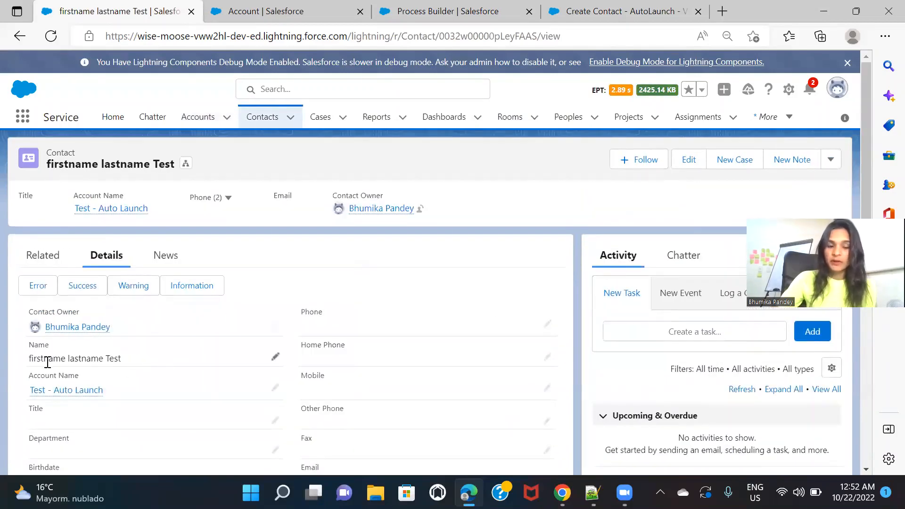